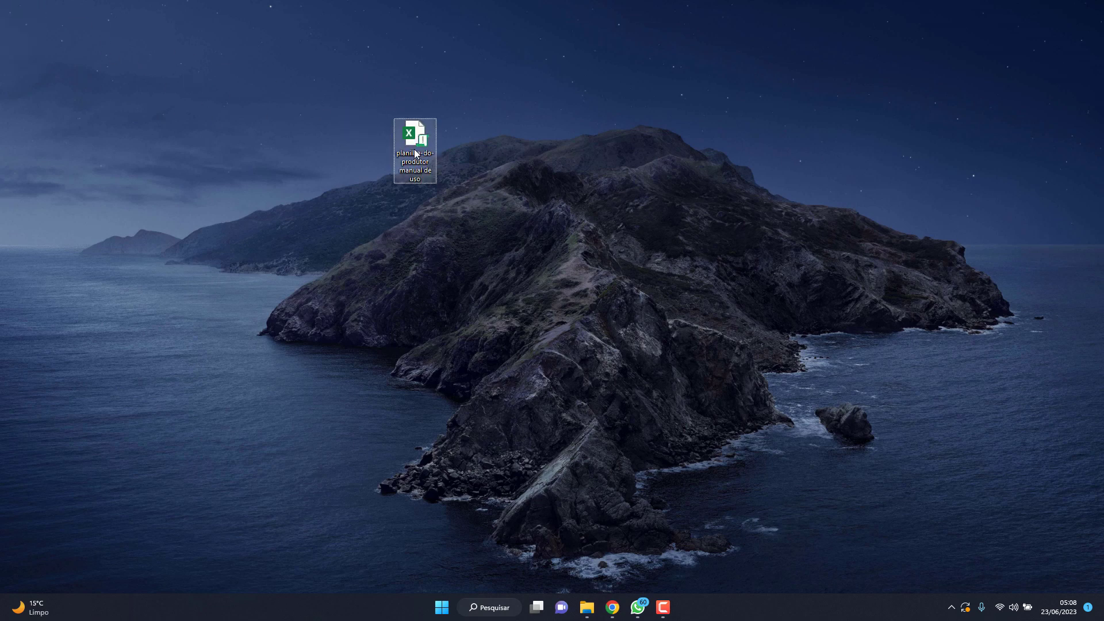
- Unblock the "planilha-do-produtor manual de uso" file in its properties, apply the change and close the properties
right_click(414, 149)
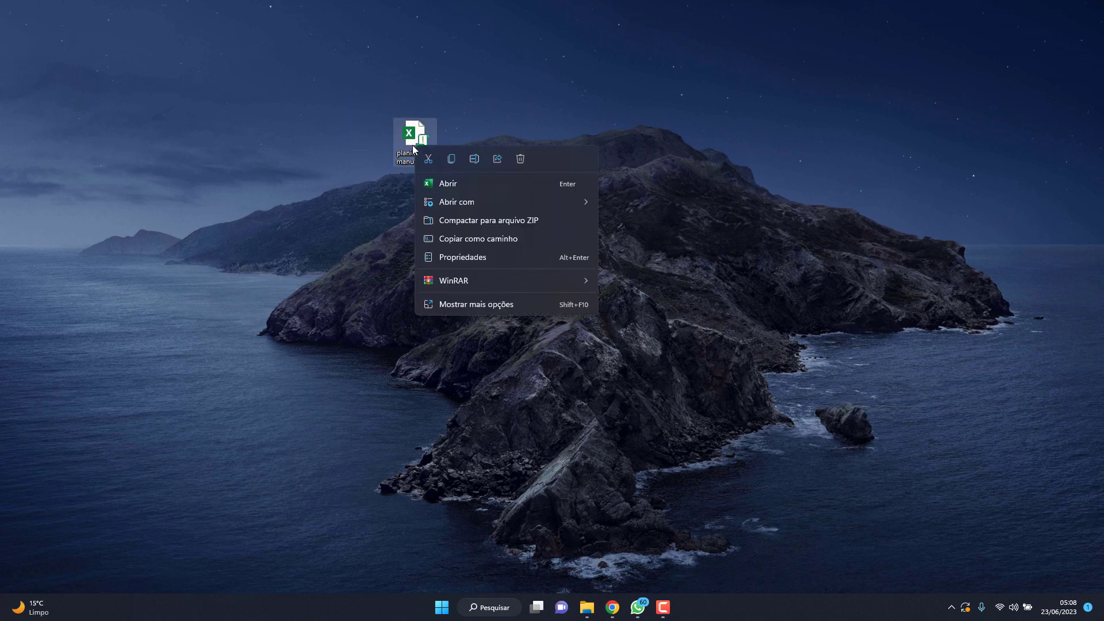
left_click(460, 309)
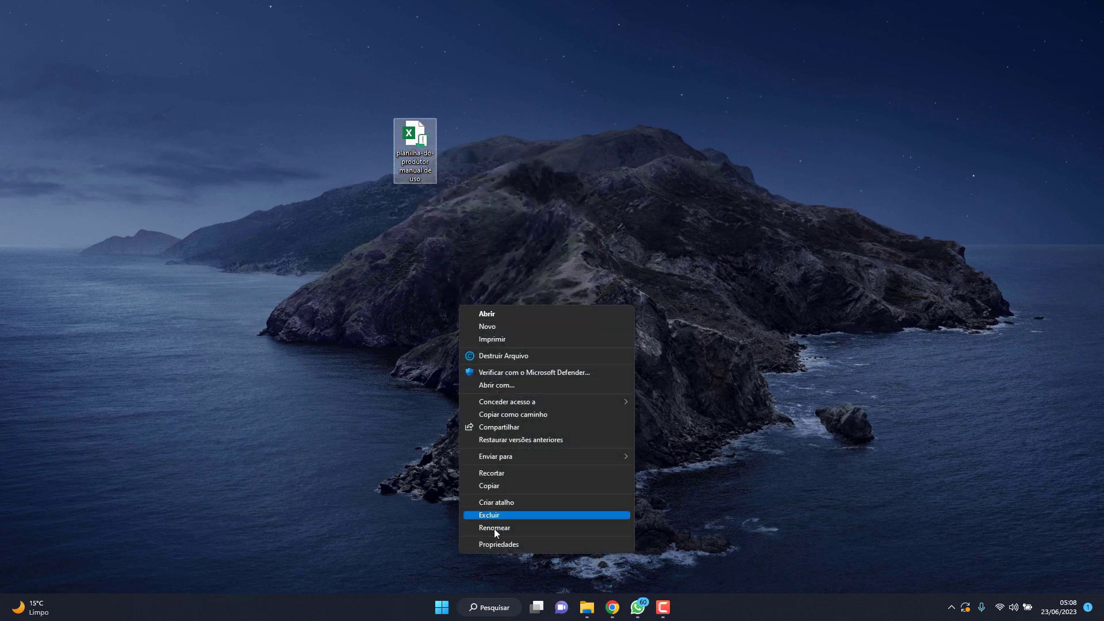
left_click(505, 544)
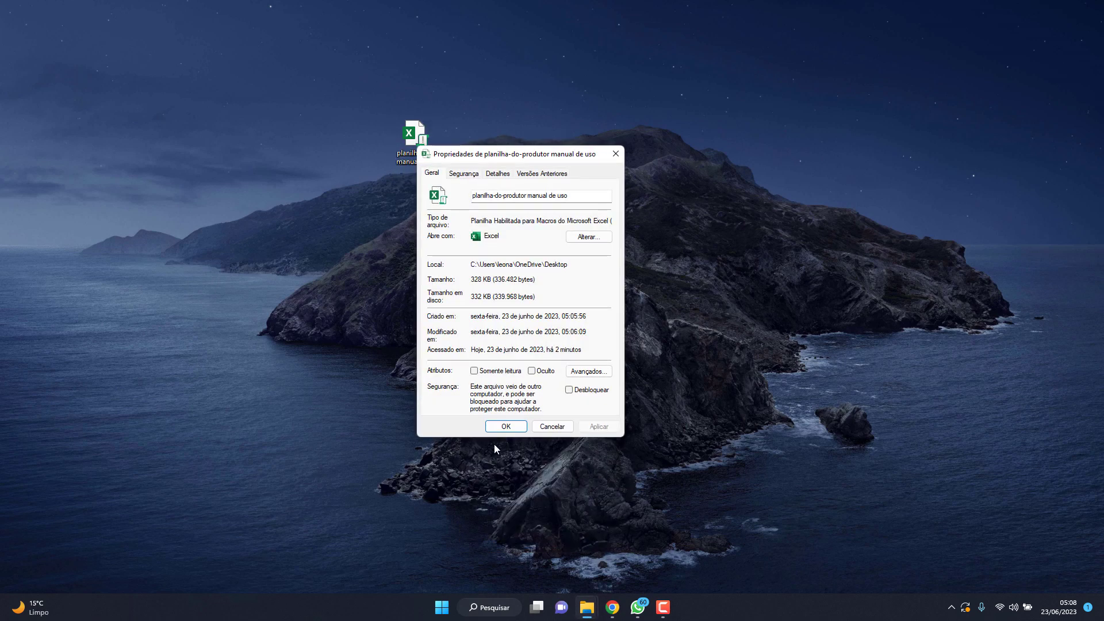
left_click(570, 391)
left_click(599, 426)
left_click(534, 427)
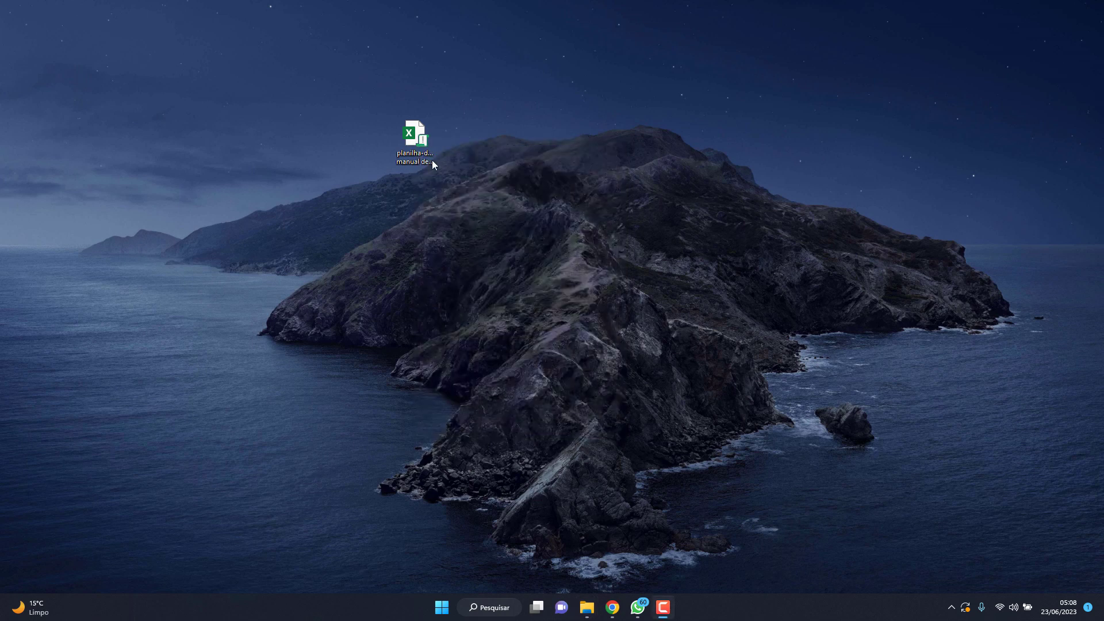
- Open the "planilha-do-produtor manual de uso" workbook from the desktop and maximize its window
left_click(422, 146)
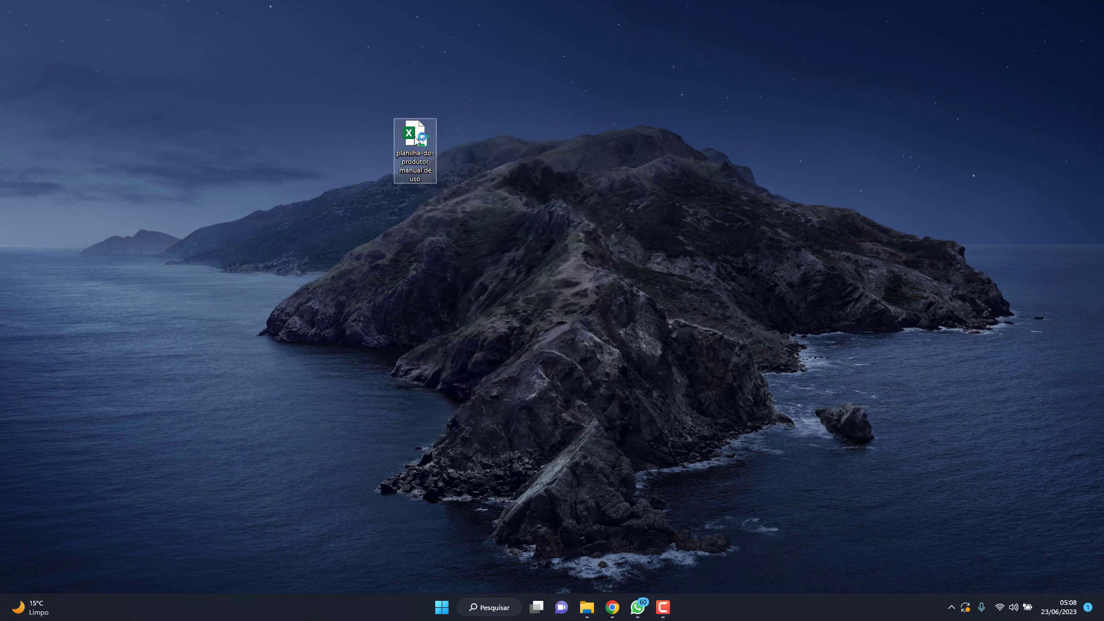
double_click(417, 140)
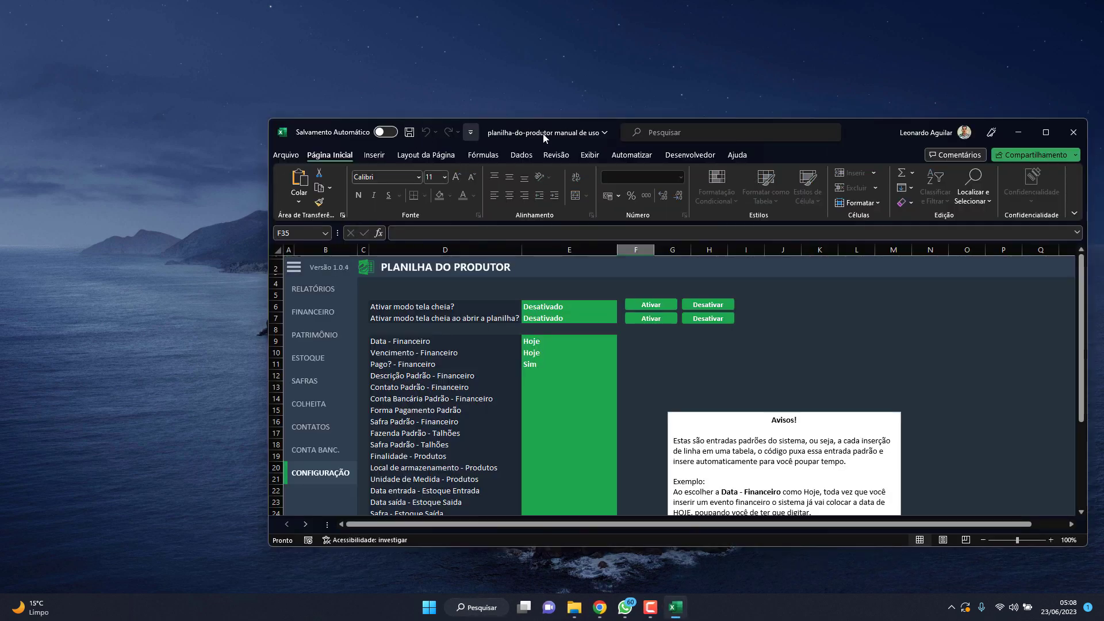
left_click_drag(875, 129, 722, 54)
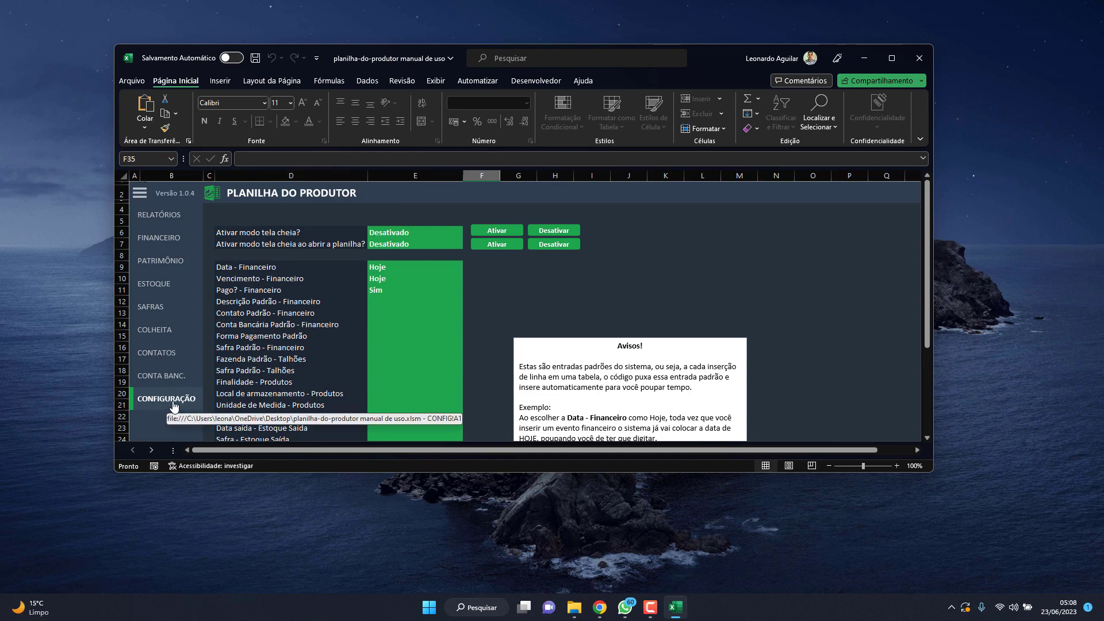
left_click(892, 60)
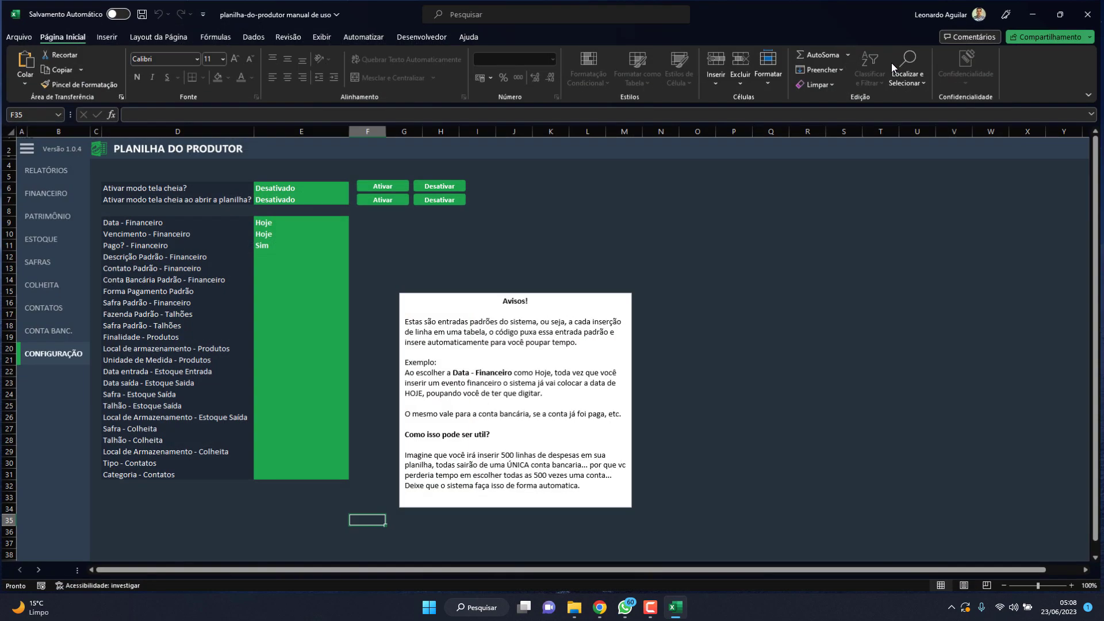
- Activate full-screen mode for the workbook, both immediately and whenever the spreadsheet is opened
left_click(384, 188)
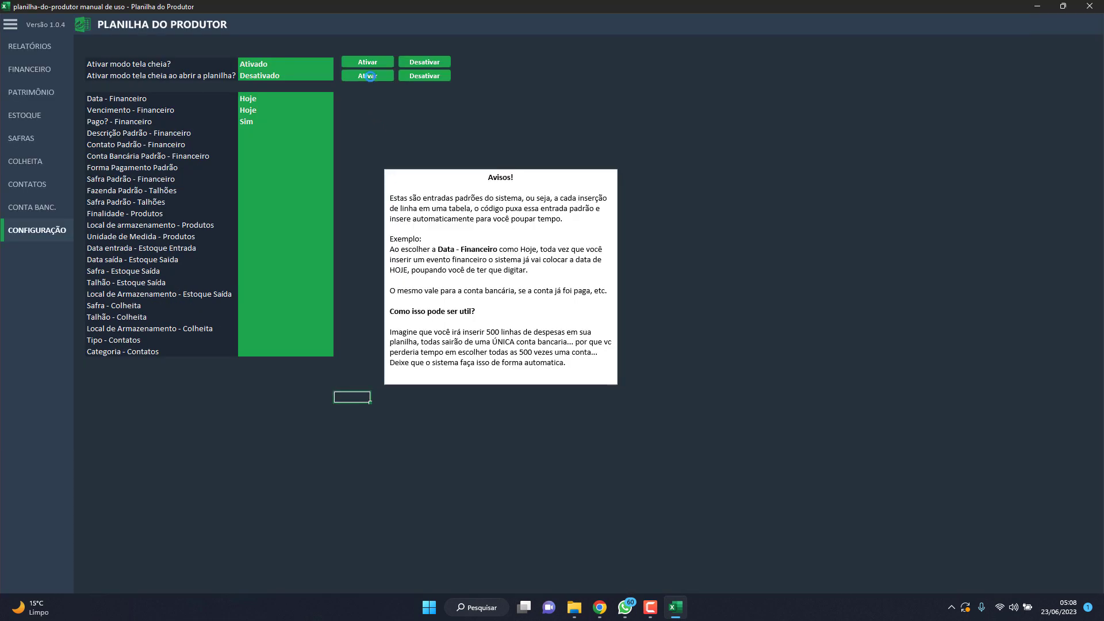
left_click(369, 77)
- View the Relatórios and Financeiro pages of the workbook and return to the DRE report
left_click(36, 49)
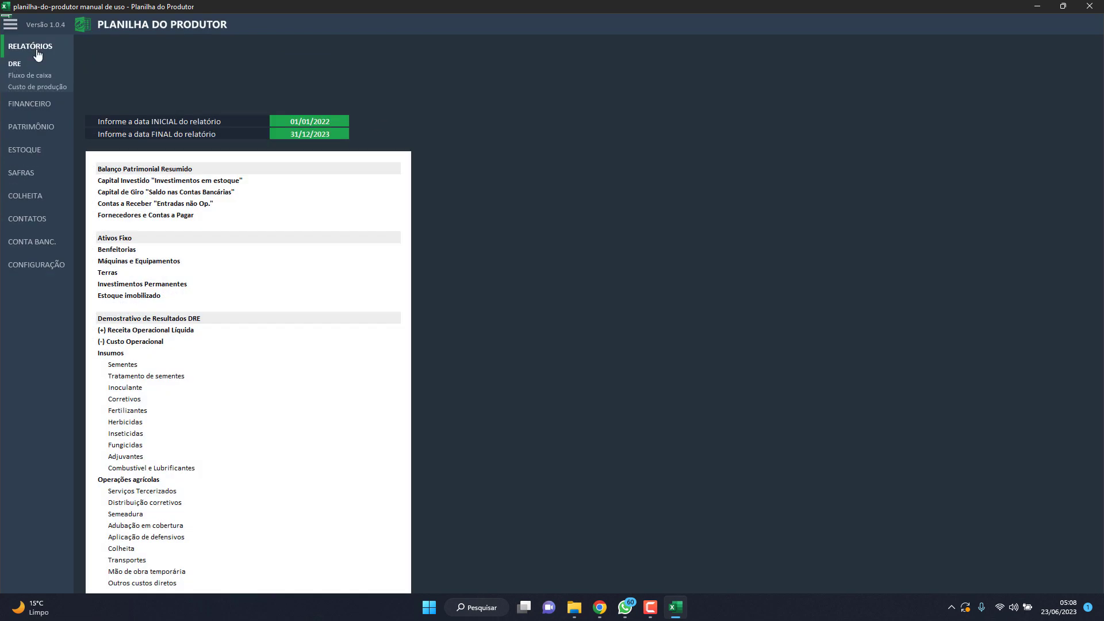
left_click(53, 96)
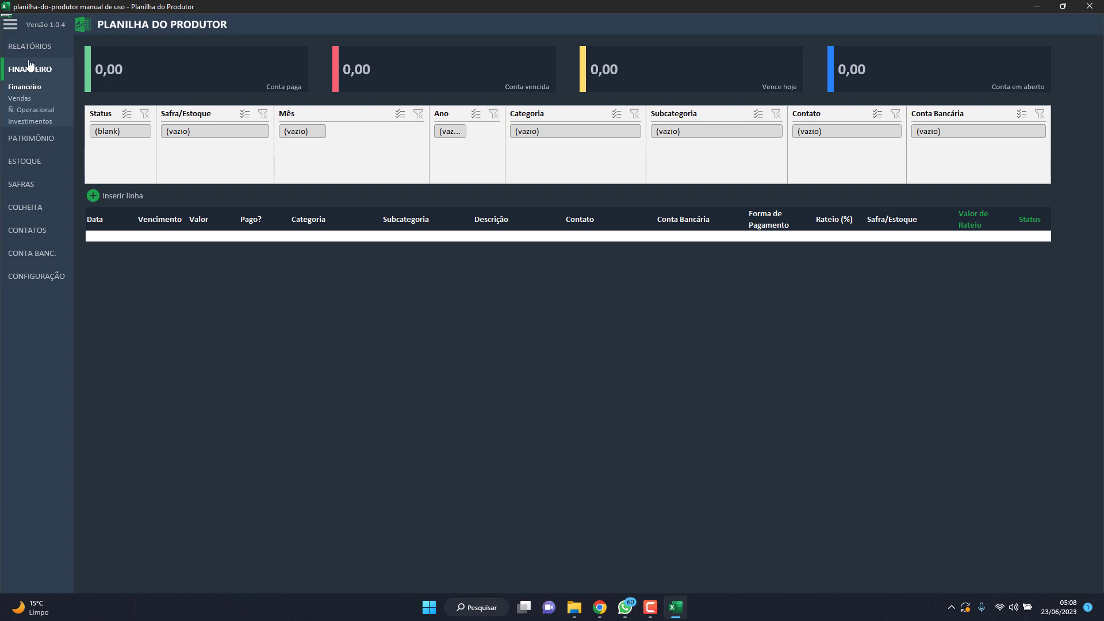
left_click(27, 47)
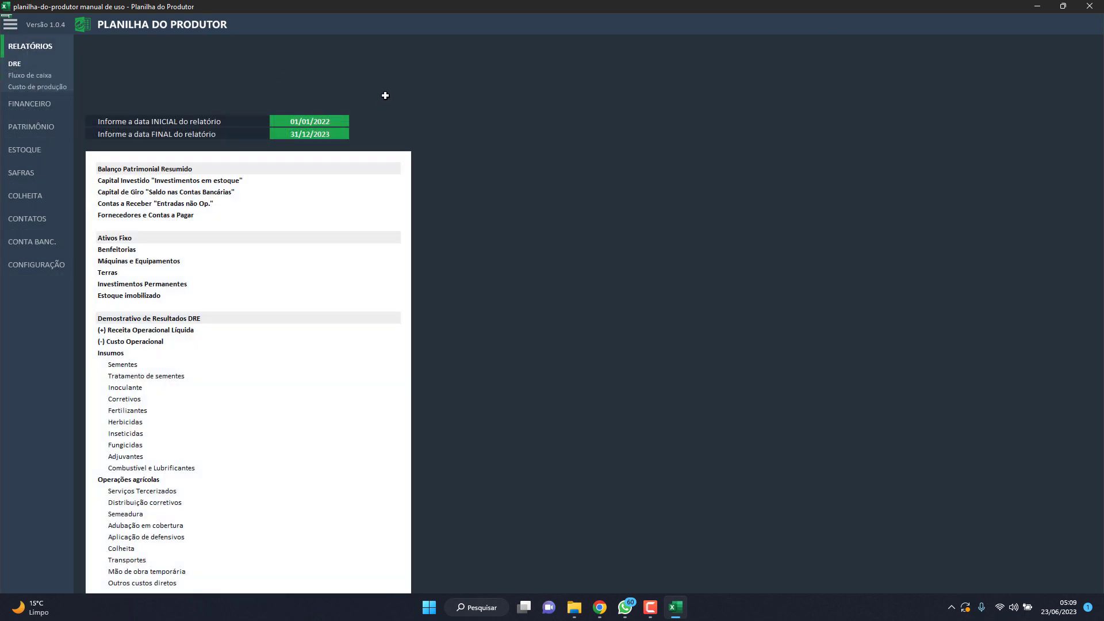
- Close the workbook and open the spreadsheet again from the desktop
left_click(1094, 6)
left_click(571, 319)
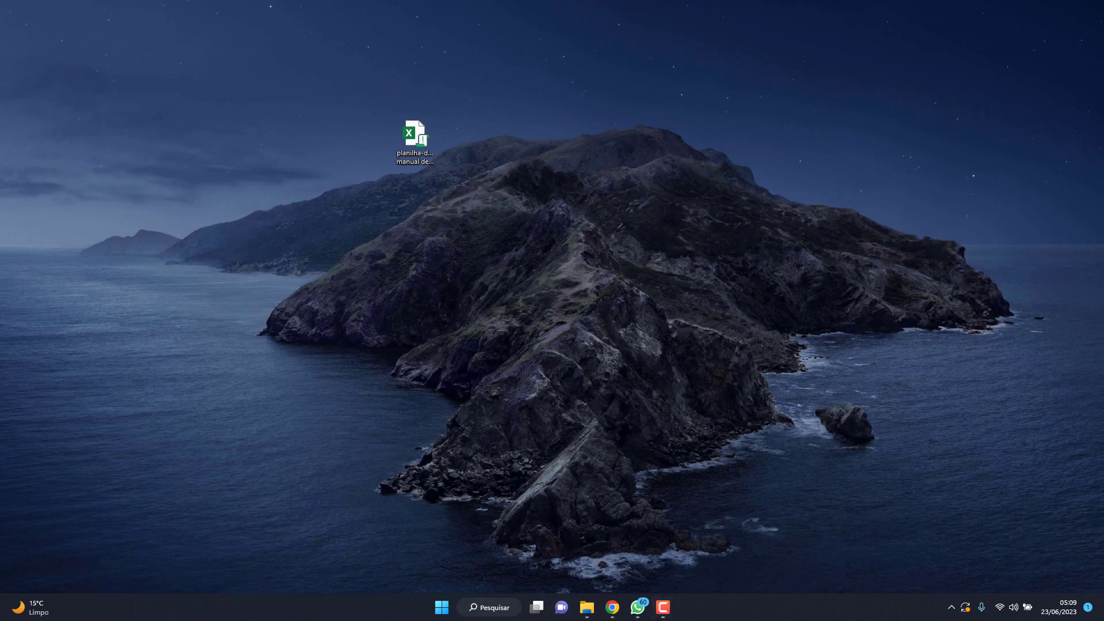
double_click(414, 138)
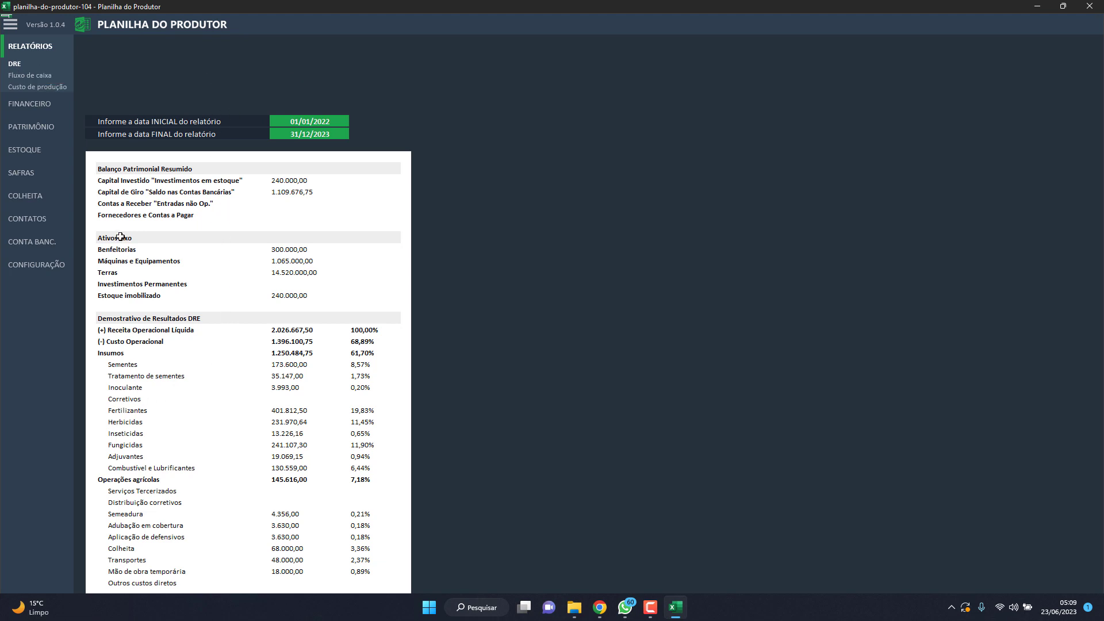
- Examine the initial and final date fields of the DRE report
left_click(336, 121)
left_click(337, 130)
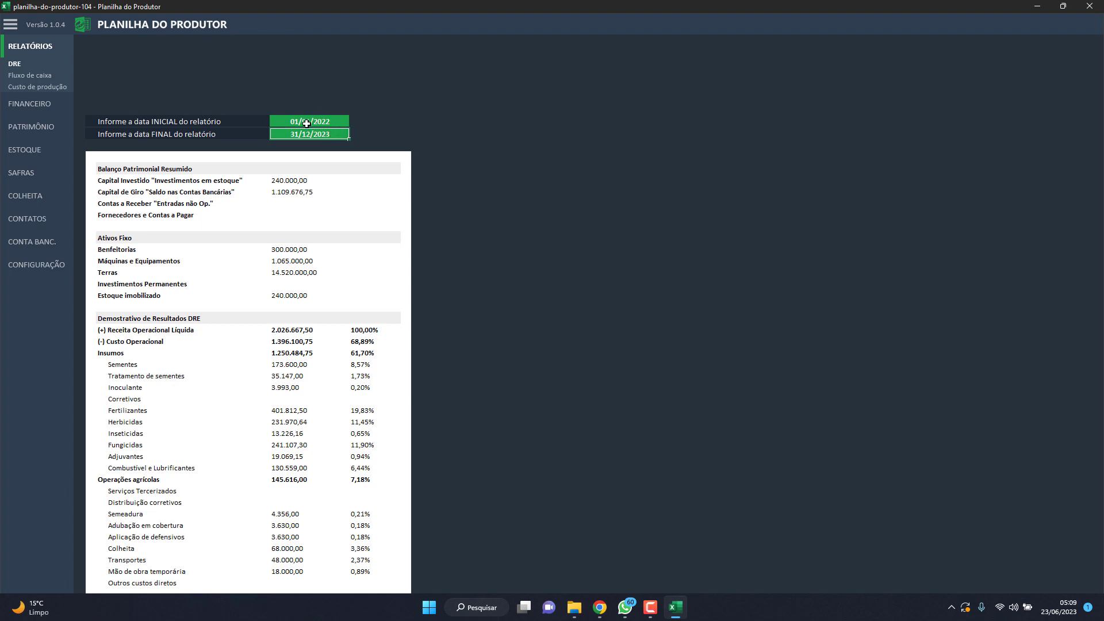
- Examine the Fluxo de caixa report: its Ano inicial and Ano Final fields and the Julho and Junho columns
left_click(30, 77)
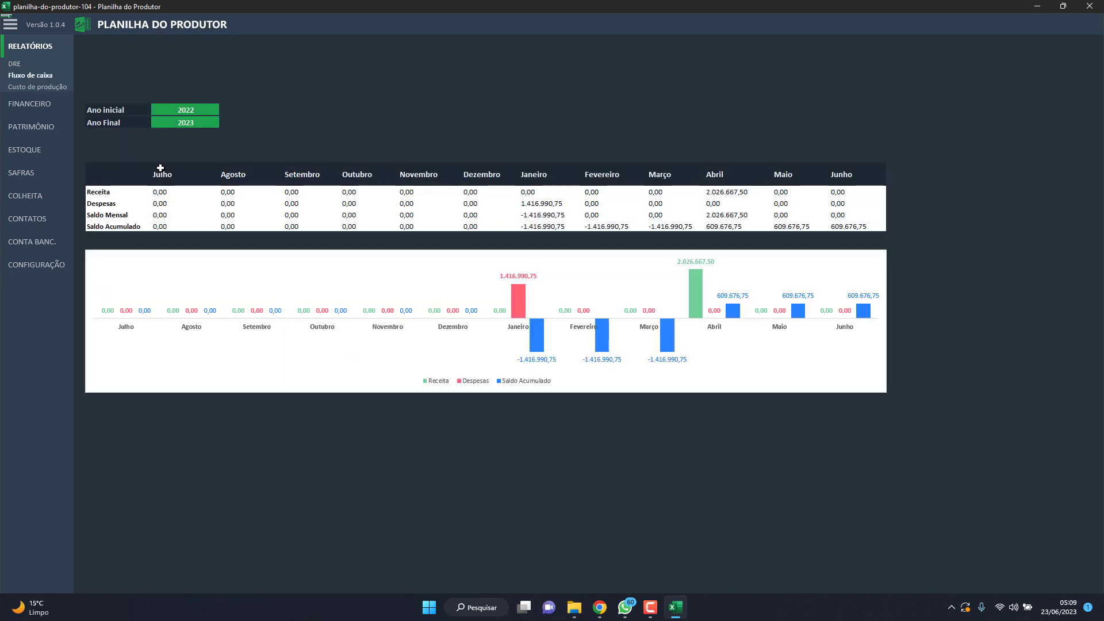
left_click_drag(161, 172, 160, 226)
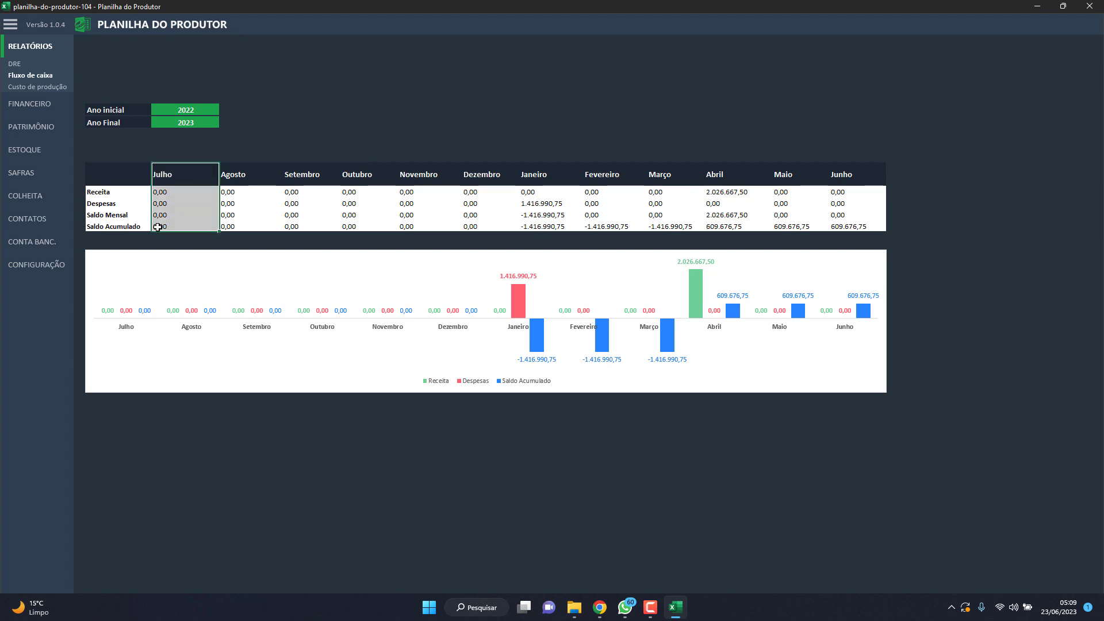
left_click_drag(849, 175, 851, 226)
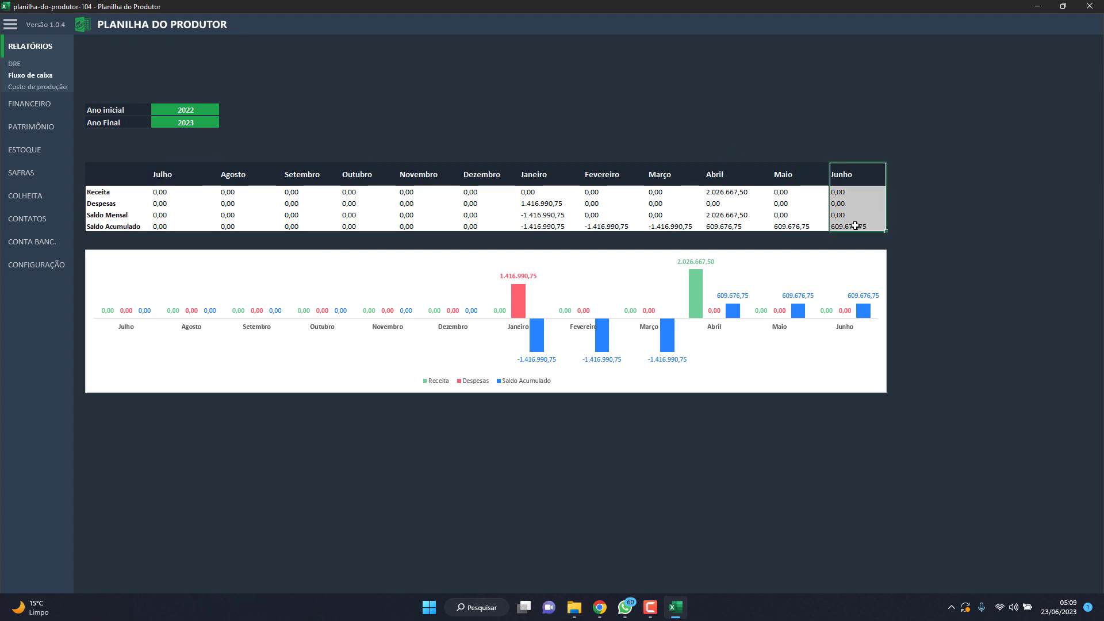
left_click(198, 109)
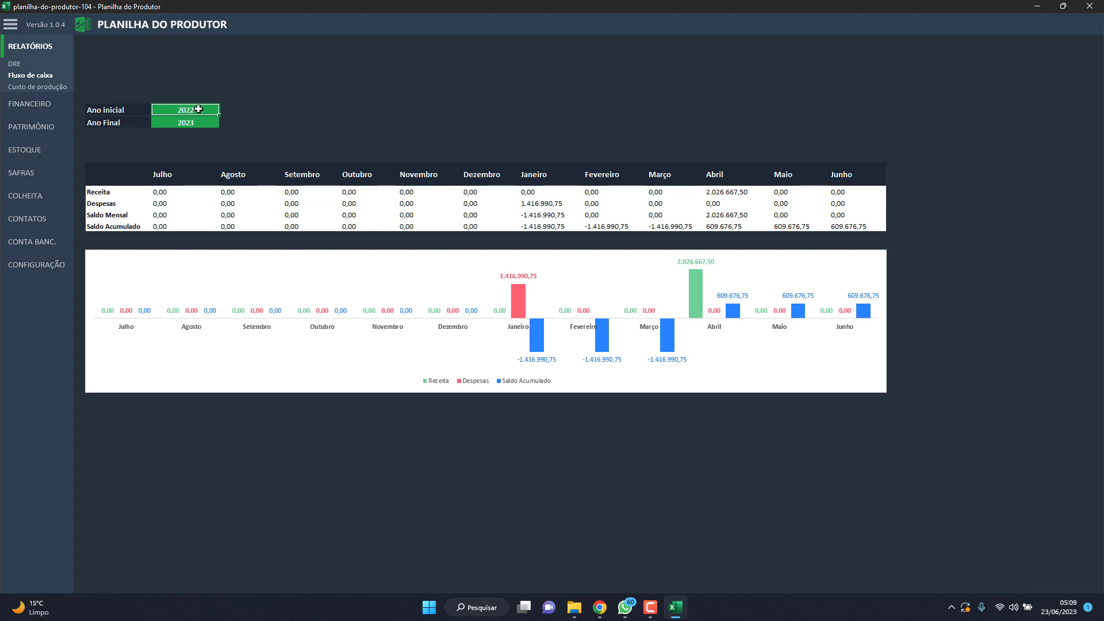
left_click(196, 122)
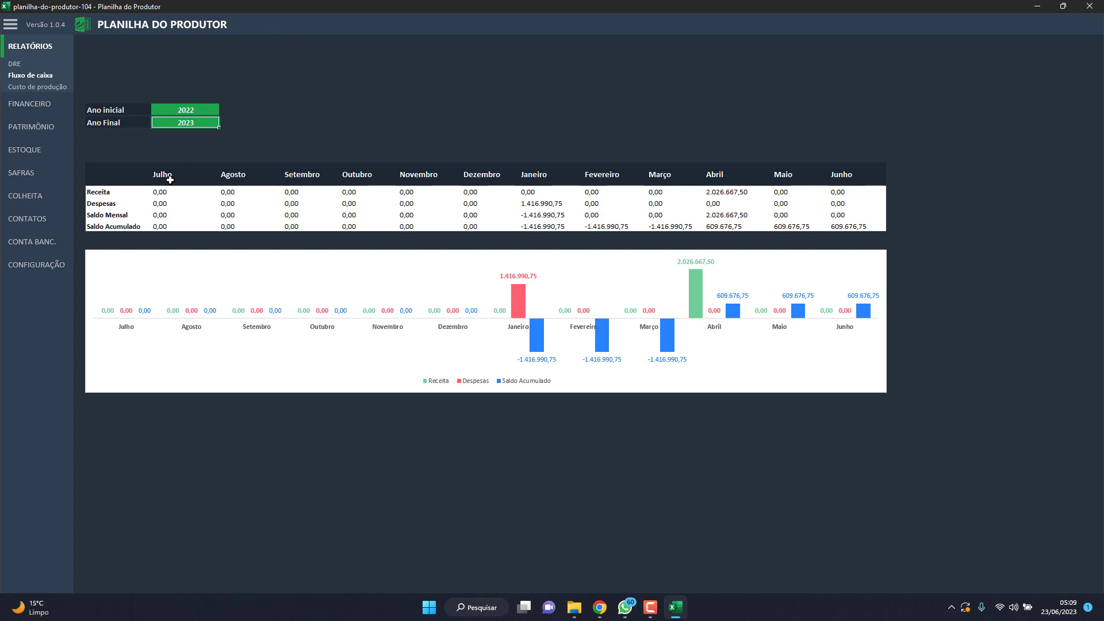
left_click_drag(167, 174, 191, 219)
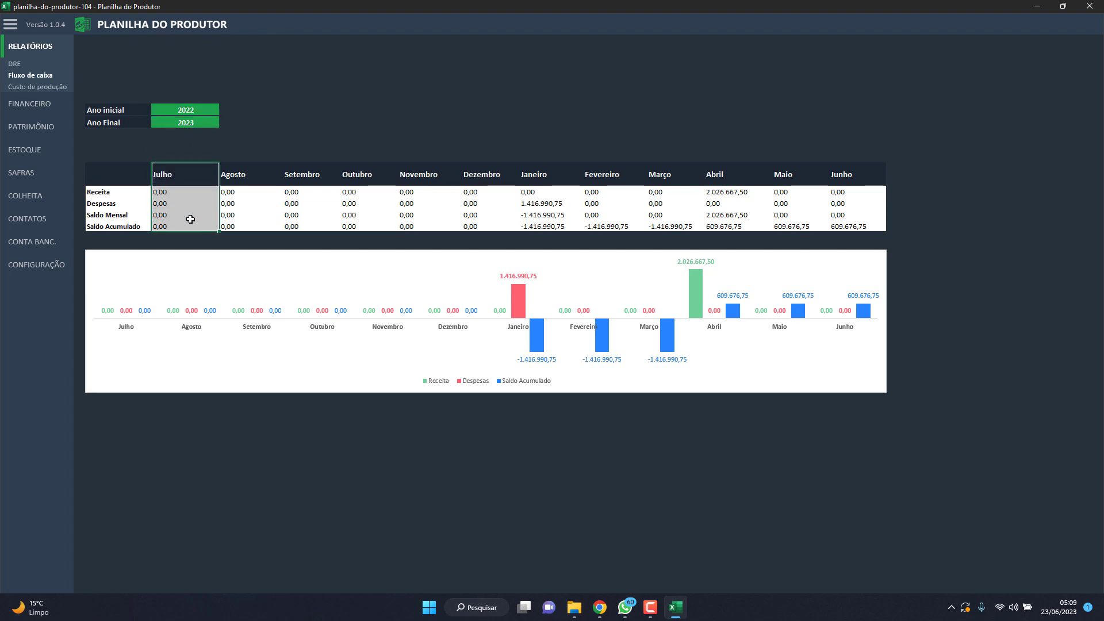
left_click(808, 163)
left_click_drag(840, 175, 855, 225)
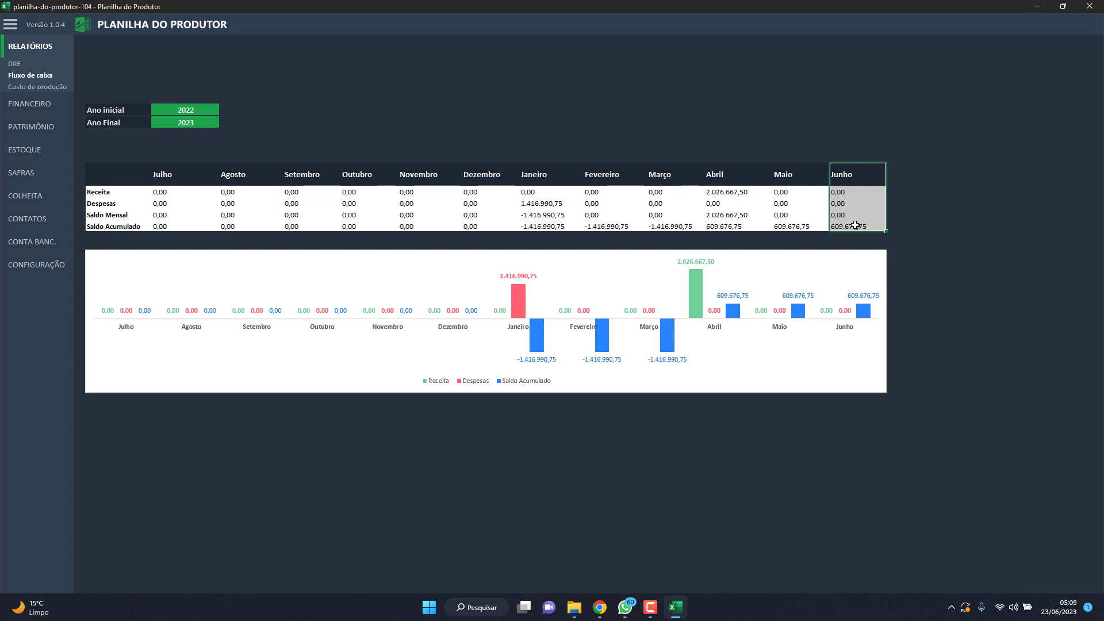
- Examine the Custo de produção report's parameters, from Safra, dates and Talhão to capital return, opportunity cost and Custo Arrendamento
left_click(48, 88)
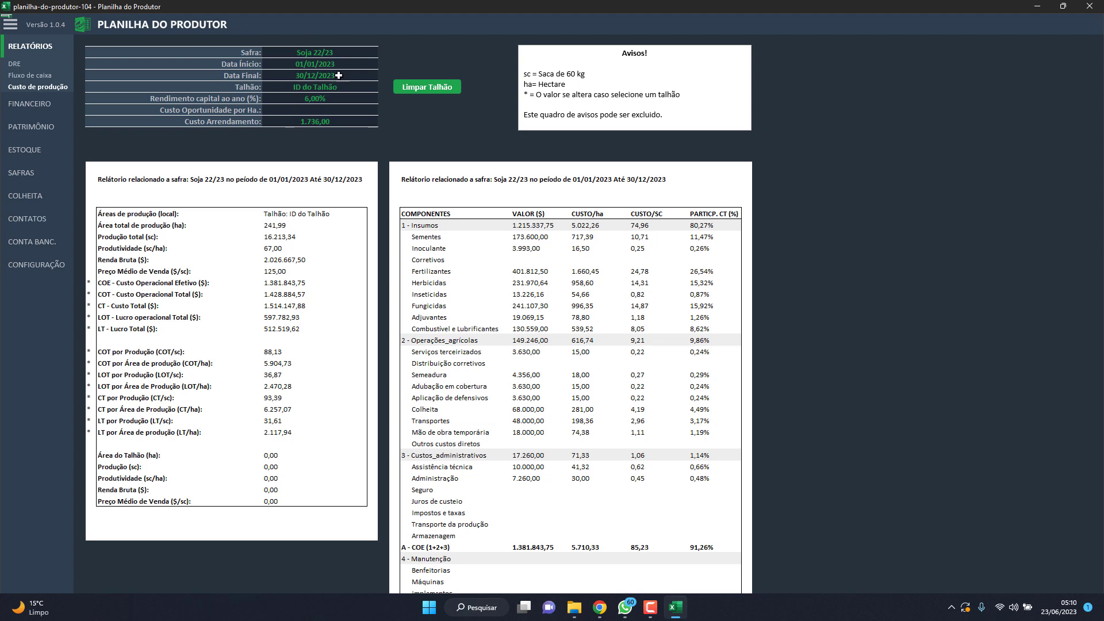
left_click(357, 53)
left_click(373, 52)
left_click(373, 53)
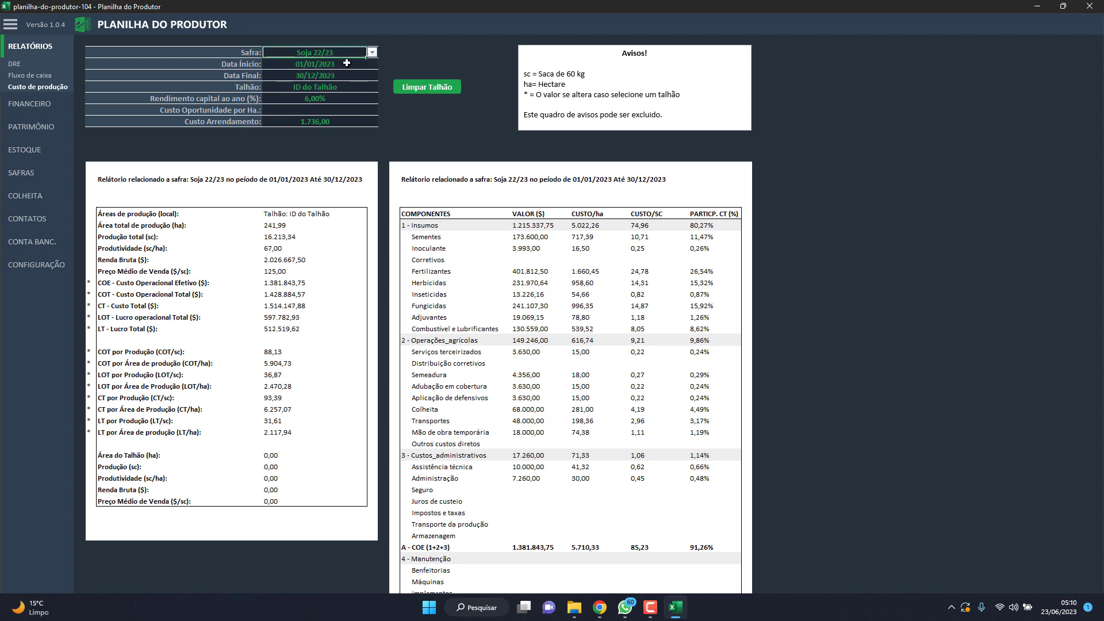
left_click(336, 64)
left_click(343, 75)
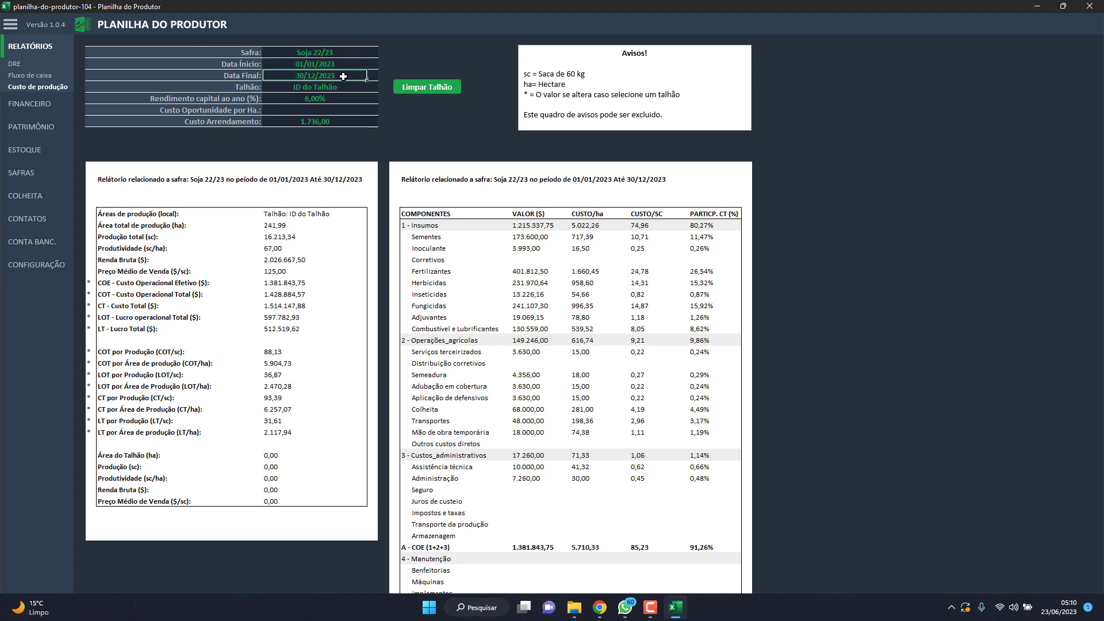
left_click(340, 87)
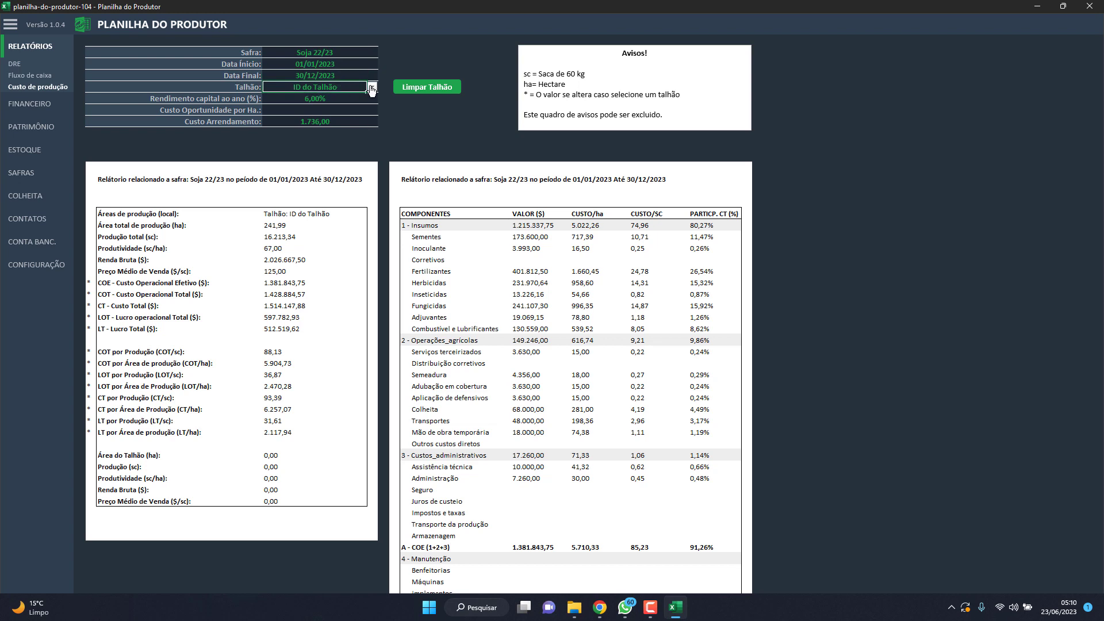
left_click(372, 86)
left_click(346, 98)
left_click(342, 99)
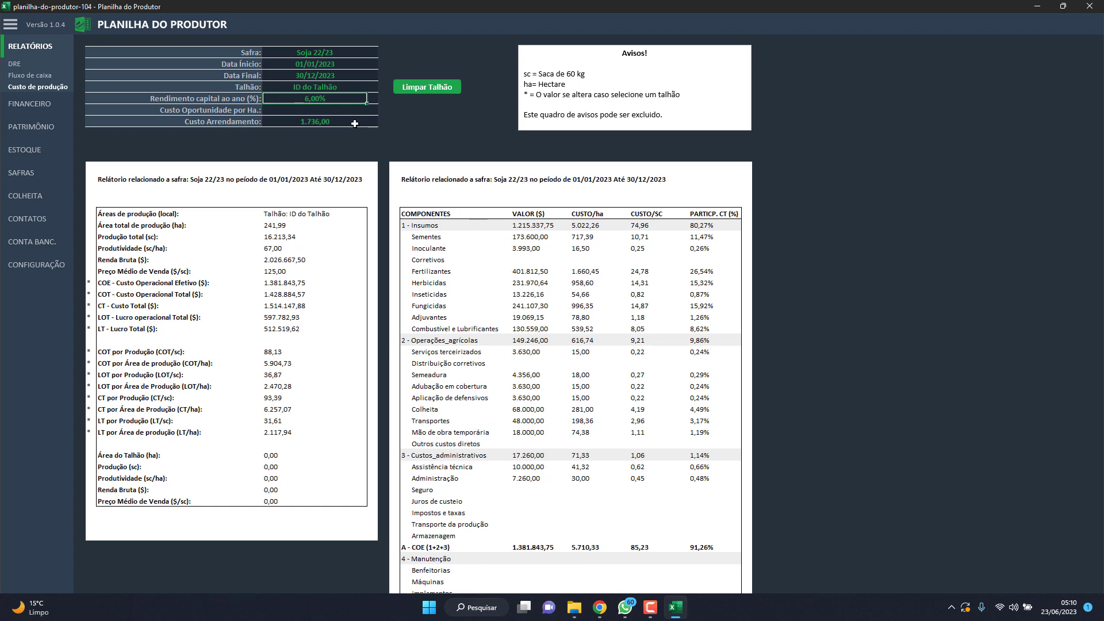
left_click(314, 109)
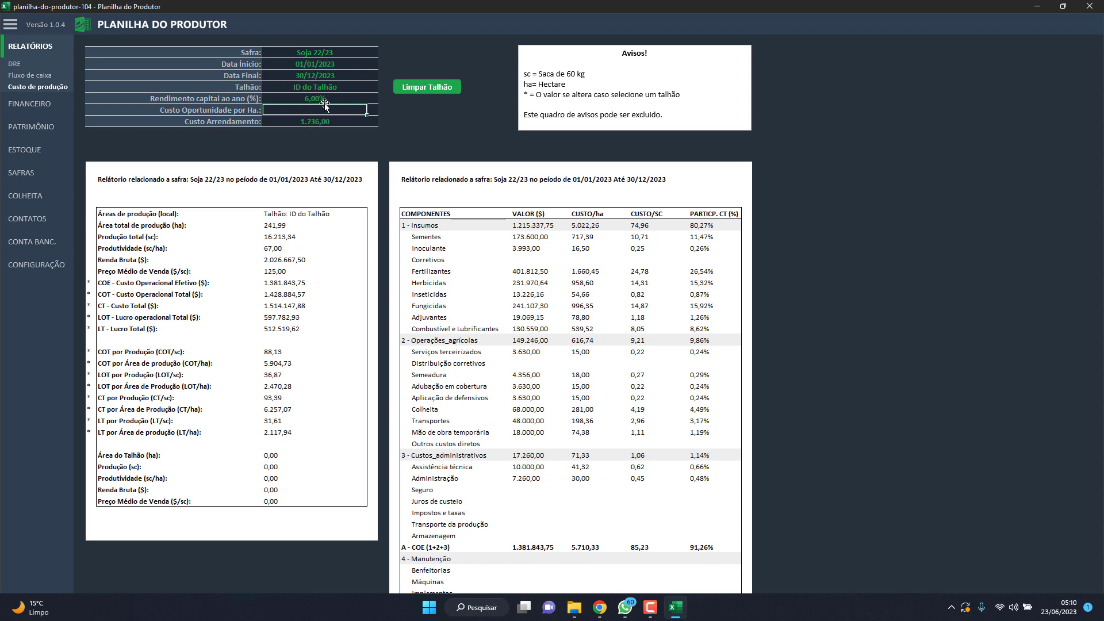
left_click(301, 119)
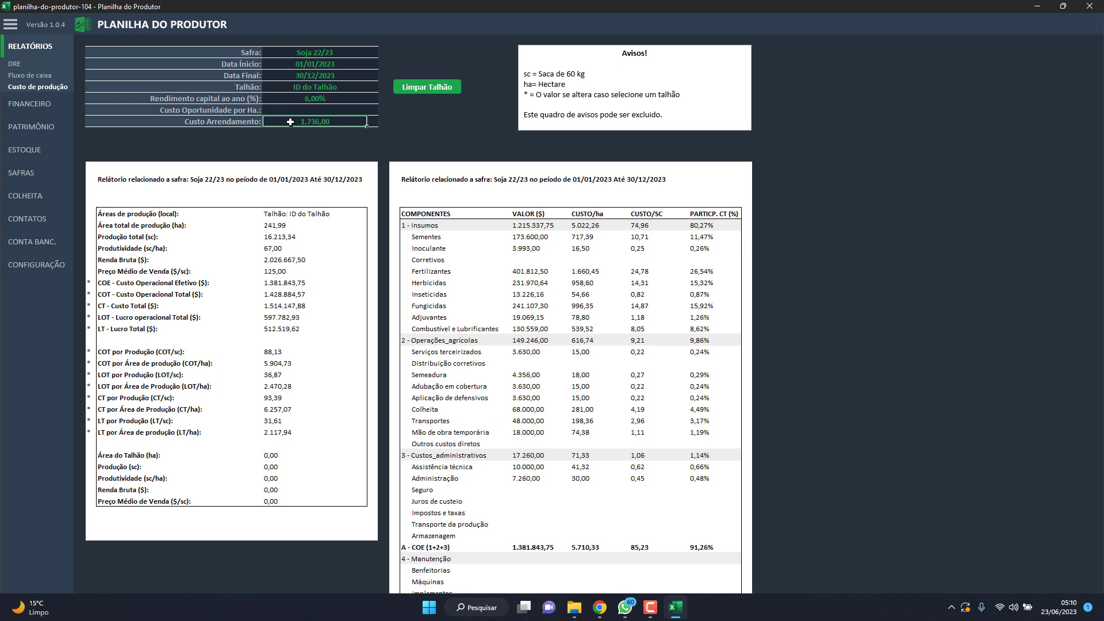
- Insert a new line in the Financeiro table and check its Data and Vencimento cells
left_click(34, 46)
left_click(39, 106)
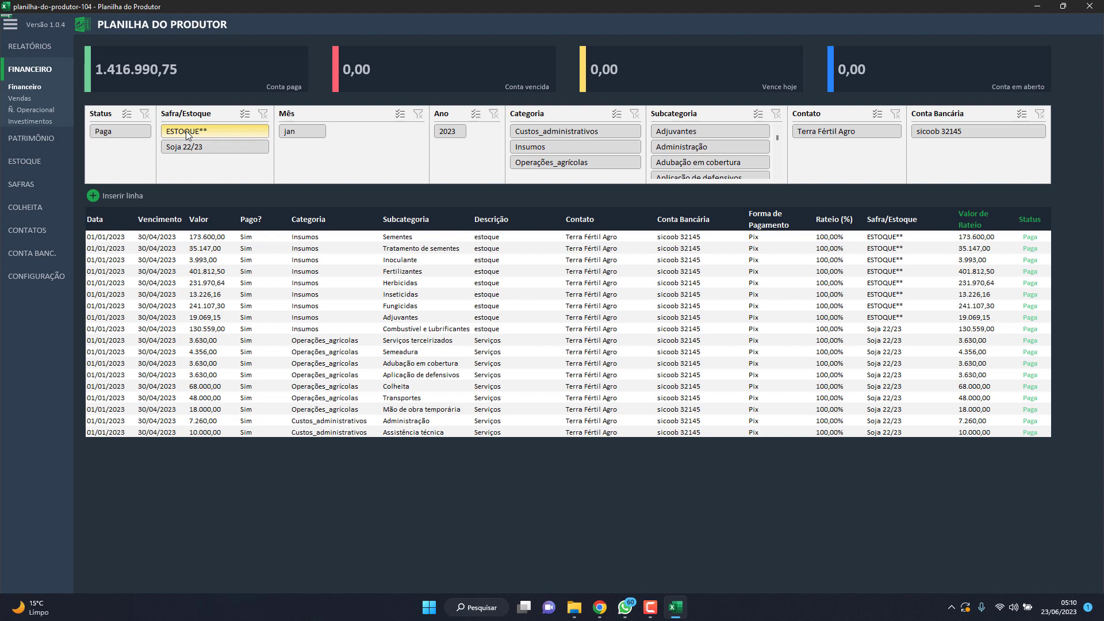
left_click(124, 197)
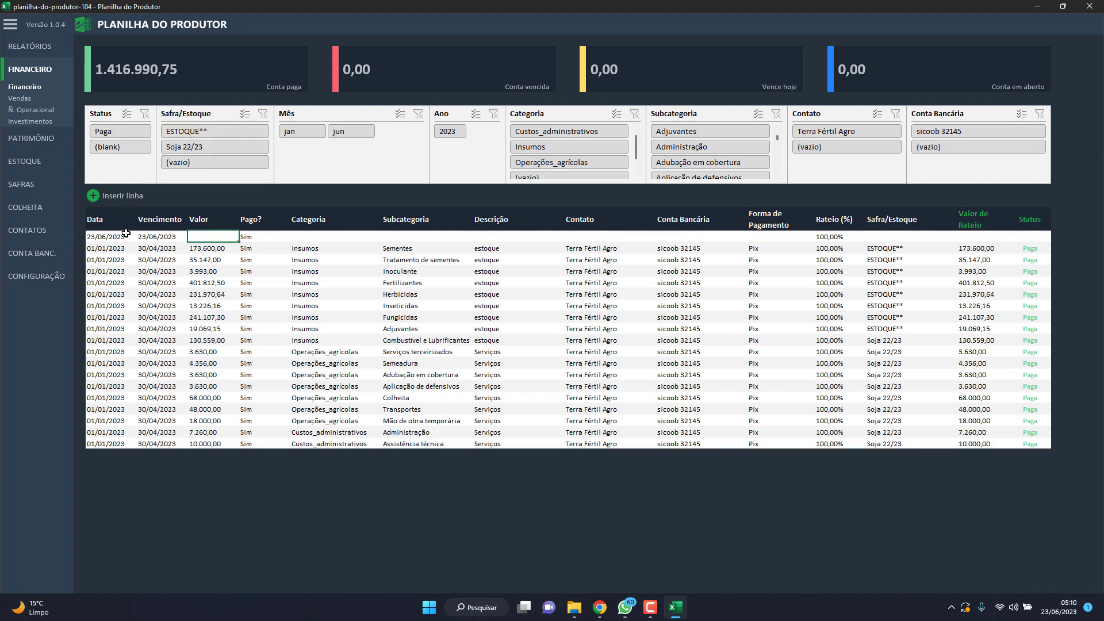
key("Left")
left_click(115, 236)
key("Tab")
- Check the default Data and Vencimento entries for Financeiro on the Configuração page
left_click(51, 274)
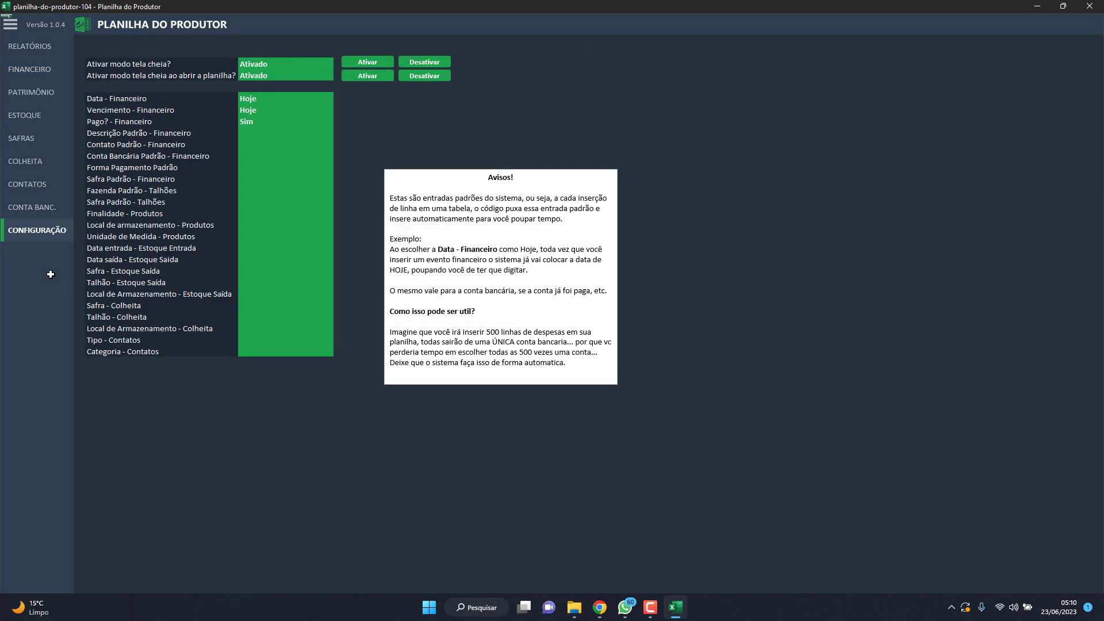
left_click(139, 99)
left_click(241, 109)
- Return to the Financeiro table and enter 1.000,00 as the Valor of the newly inserted line
left_click(34, 47)
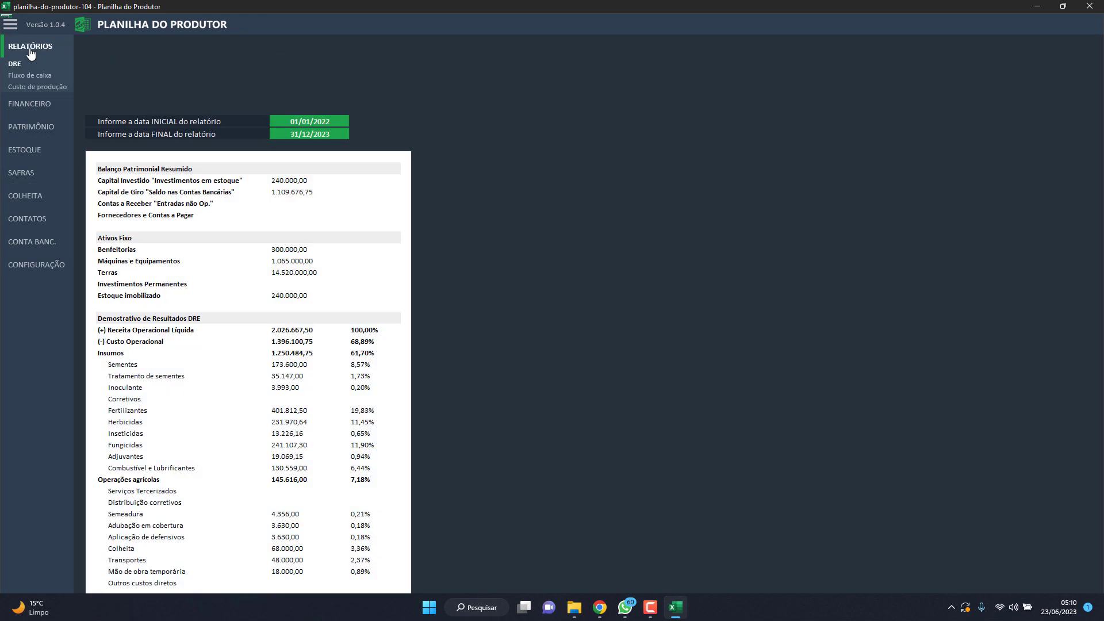
left_click(32, 105)
left_click(206, 237)
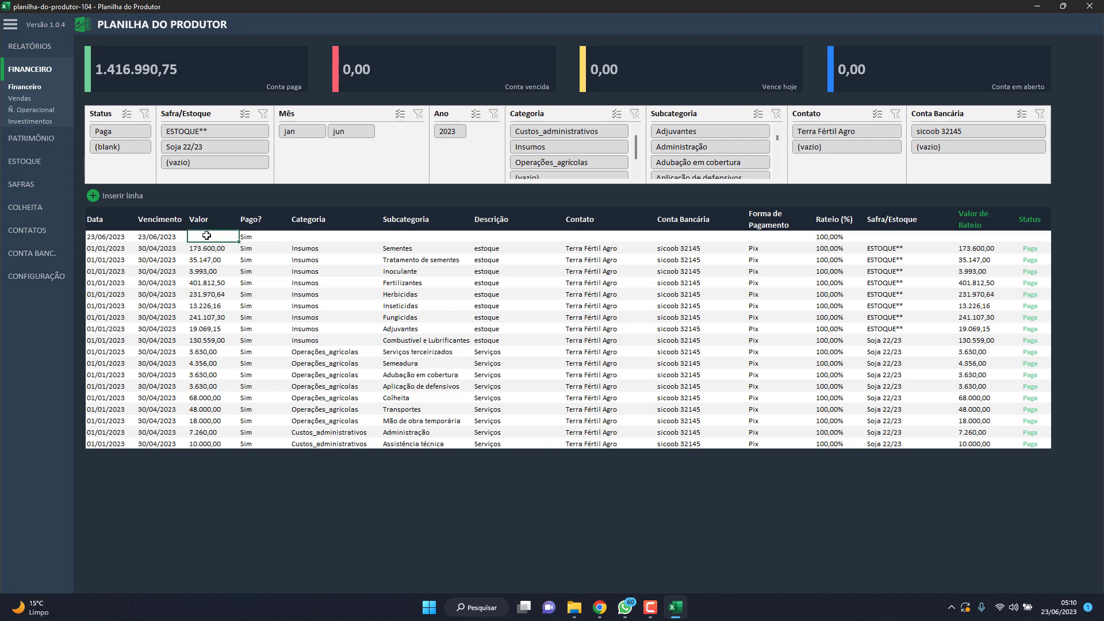
key("Return")
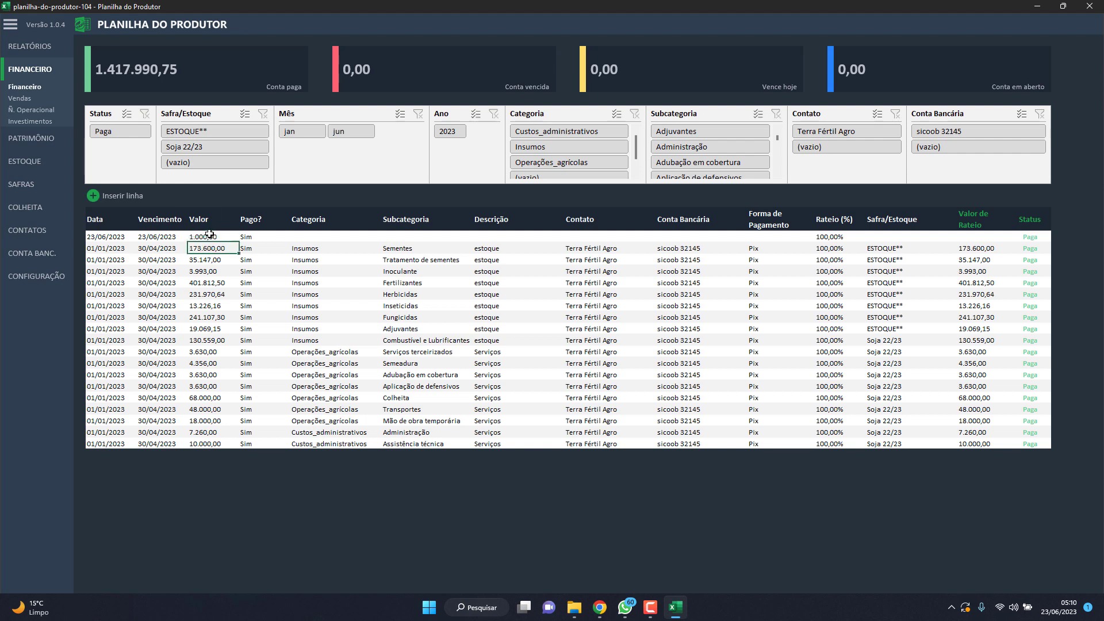
- Set the new Financeiro line's Categoria to Insumos and review the Subcategoria options it offers
left_click(331, 239)
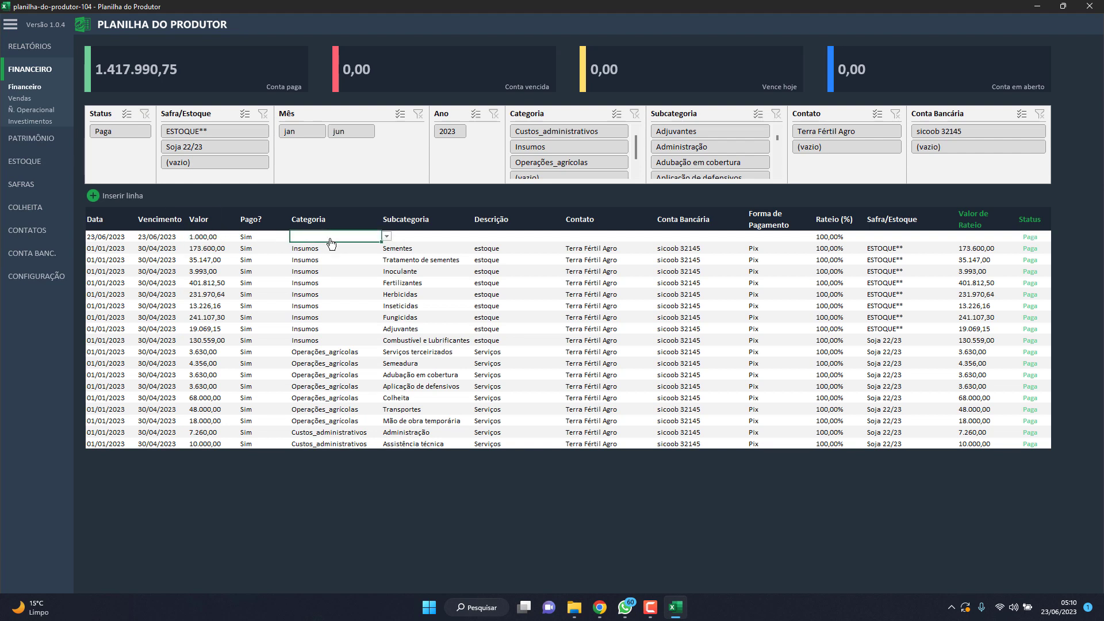
left_click(385, 237)
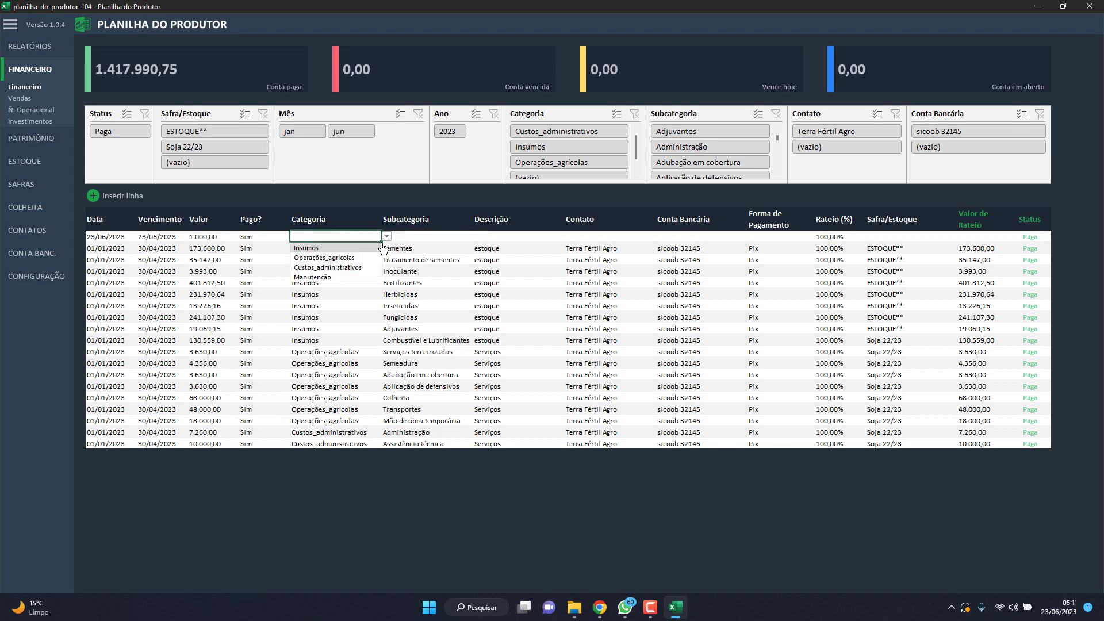
left_click(336, 250)
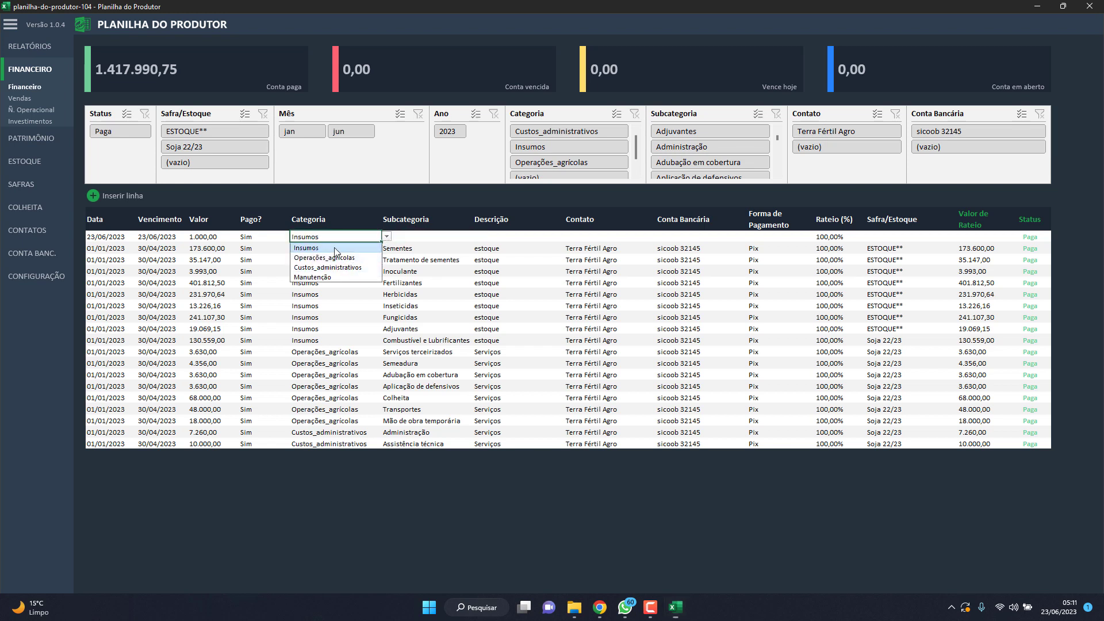
left_click(418, 239)
left_click(477, 237)
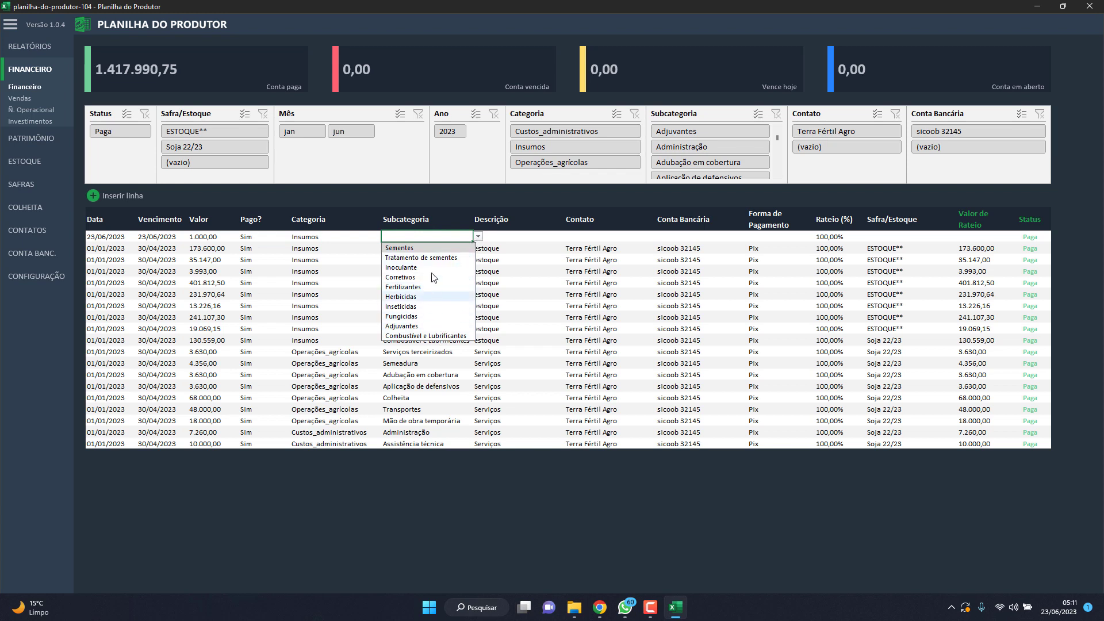
- Set the new line's Categoria to Operações_agrícolas and its Subcategoria to Serviços terceirizados
left_click(352, 239)
left_click(386, 237)
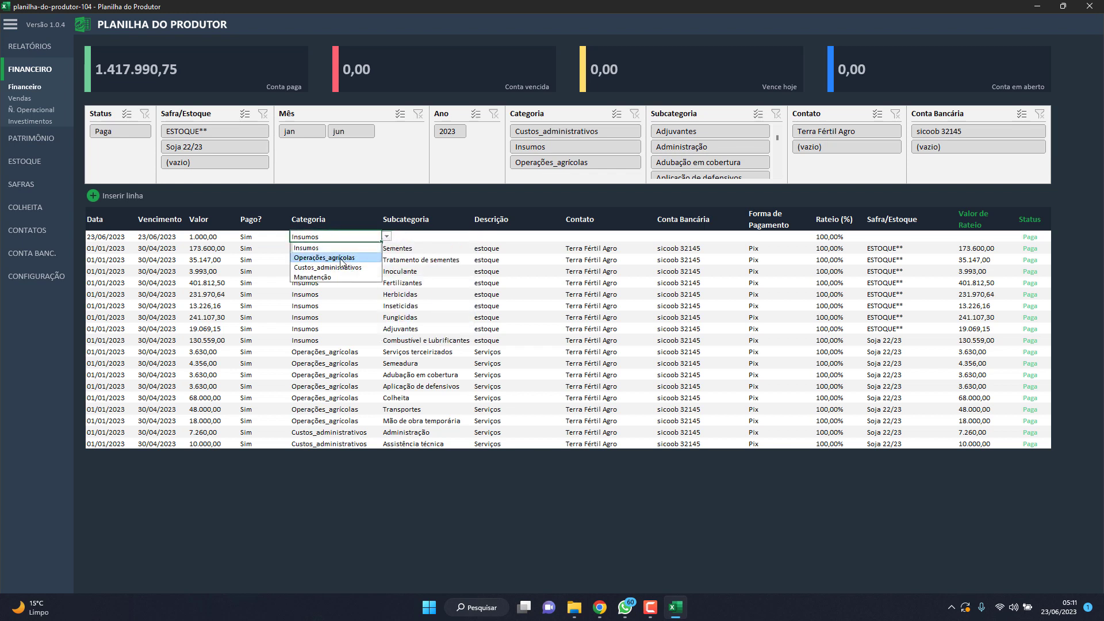
left_click(341, 258)
left_click(405, 238)
left_click(477, 237)
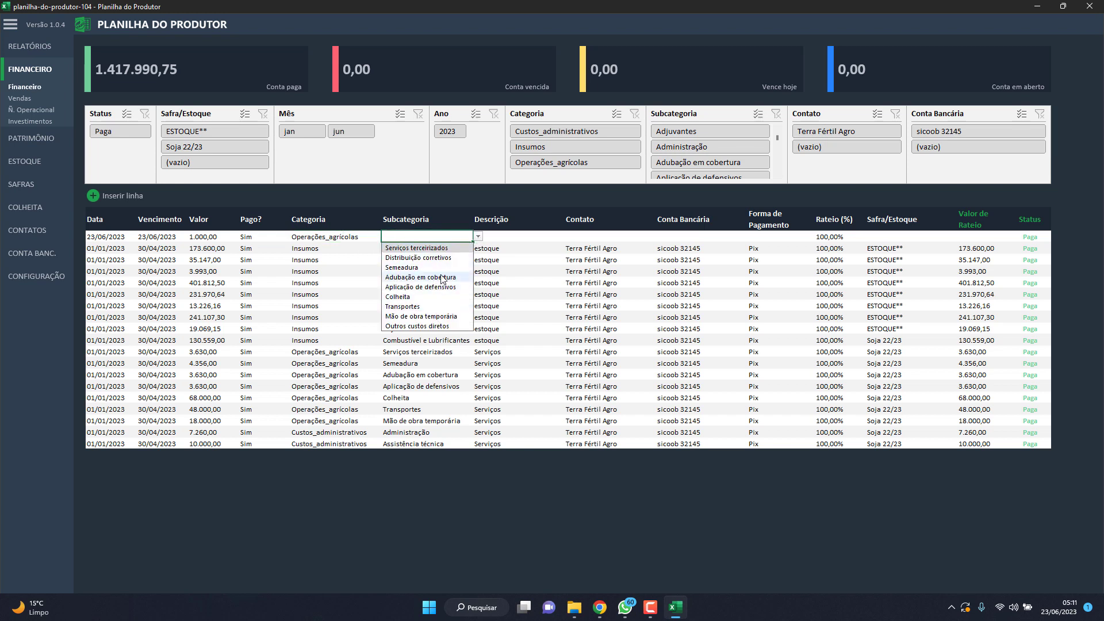
left_click(449, 219)
left_click(450, 237)
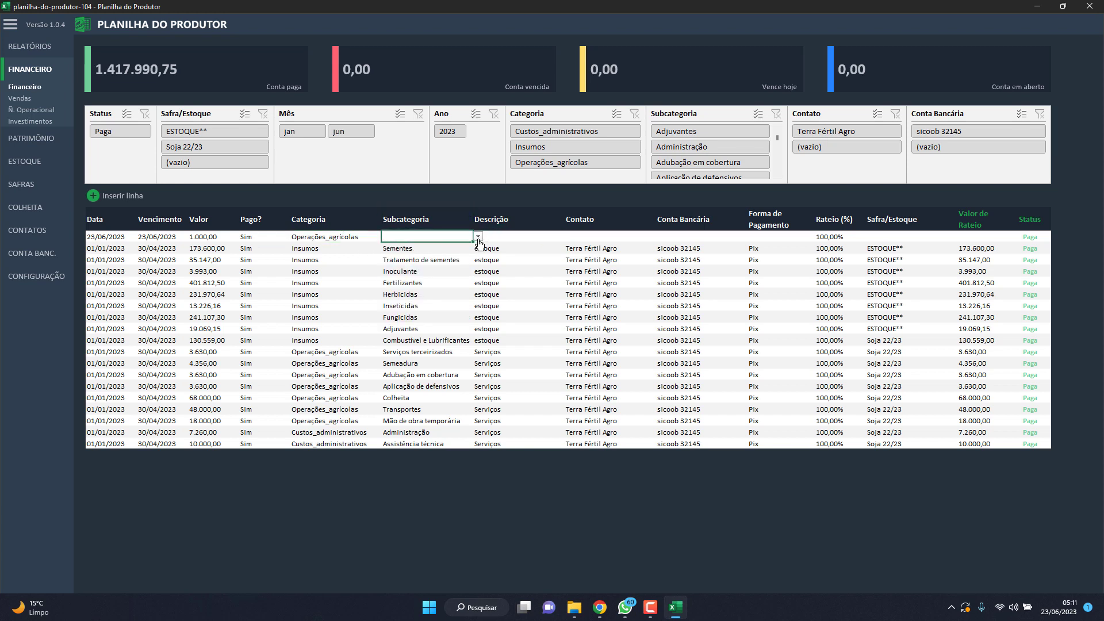
left_click(477, 237)
left_click(426, 248)
- Insert a line in the Contatos table, check its Tipo options and set its Categoria to Funcionário
left_click(494, 237)
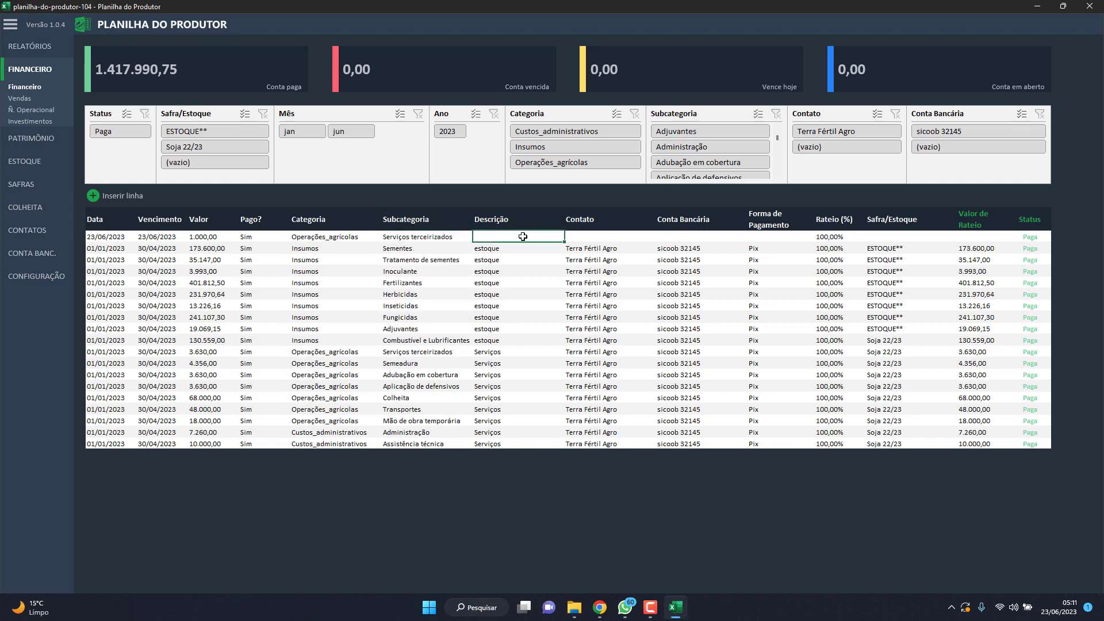
left_click(575, 237)
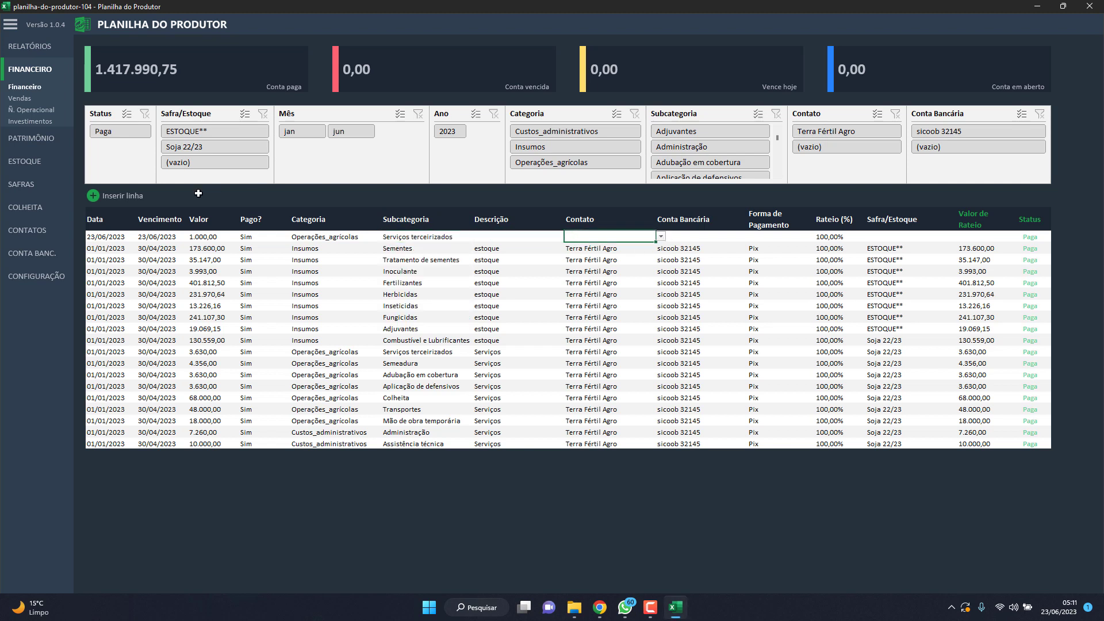
left_click(29, 231)
left_click(141, 206)
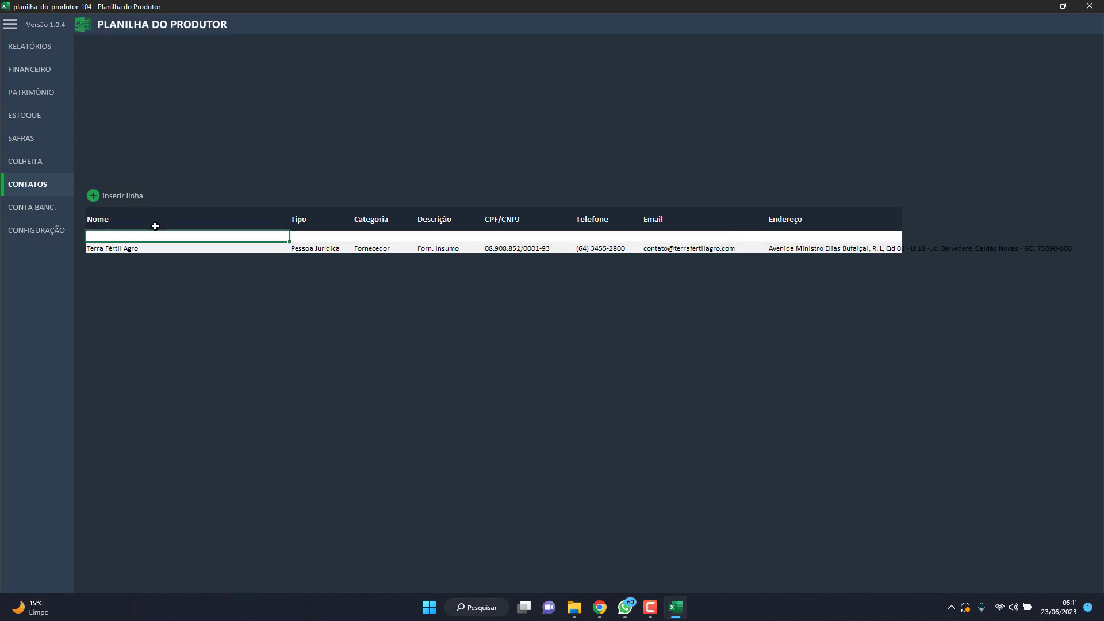
left_click(325, 238)
left_click(357, 237)
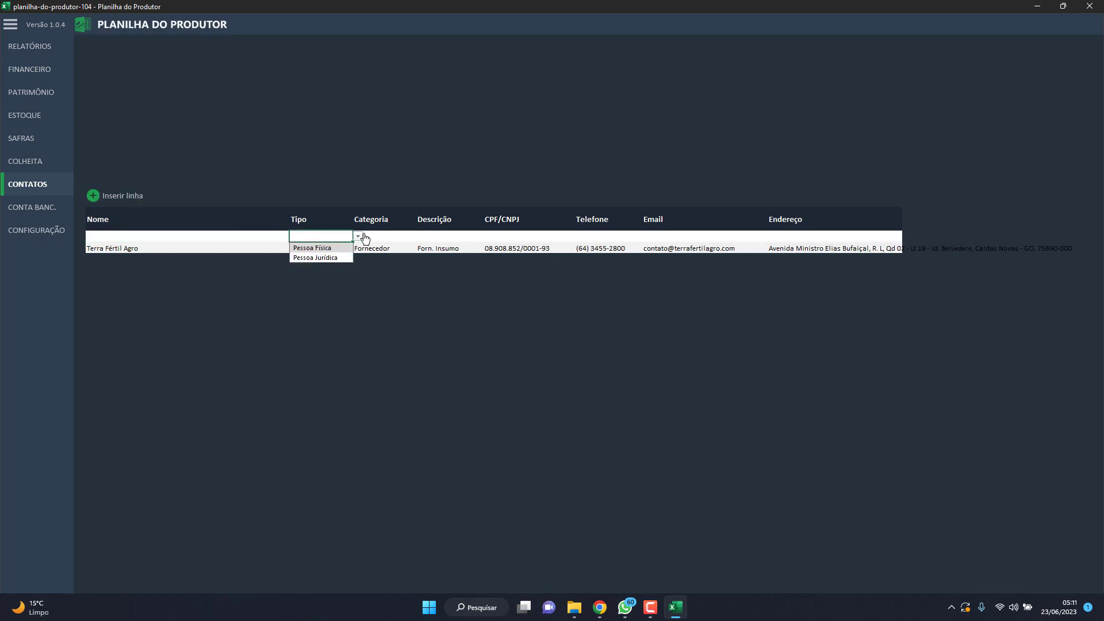
left_click(369, 236)
left_click(420, 238)
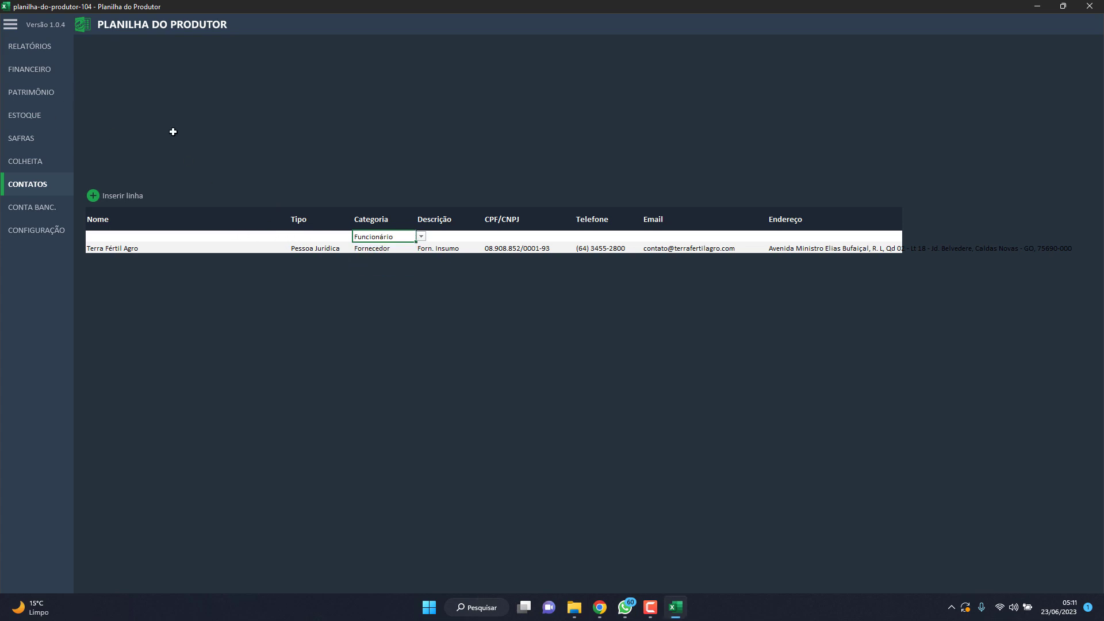
- Return to the Financeiro table and set the new line's Contato to Terra Fértil Agro
left_click(37, 70)
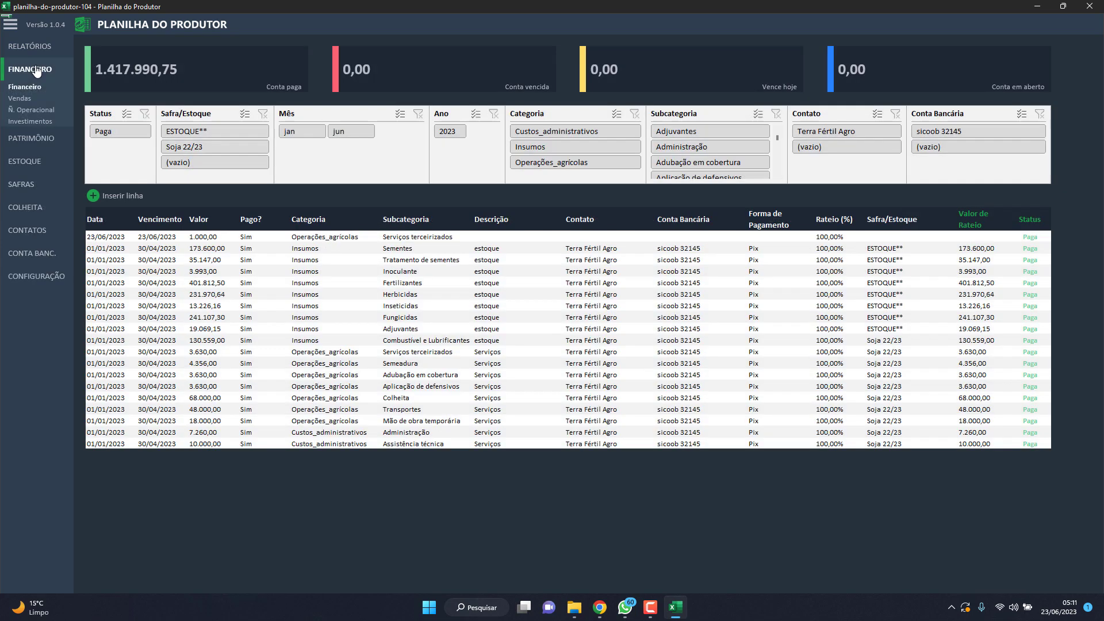
left_click(610, 236)
left_click(661, 236)
left_click(603, 268)
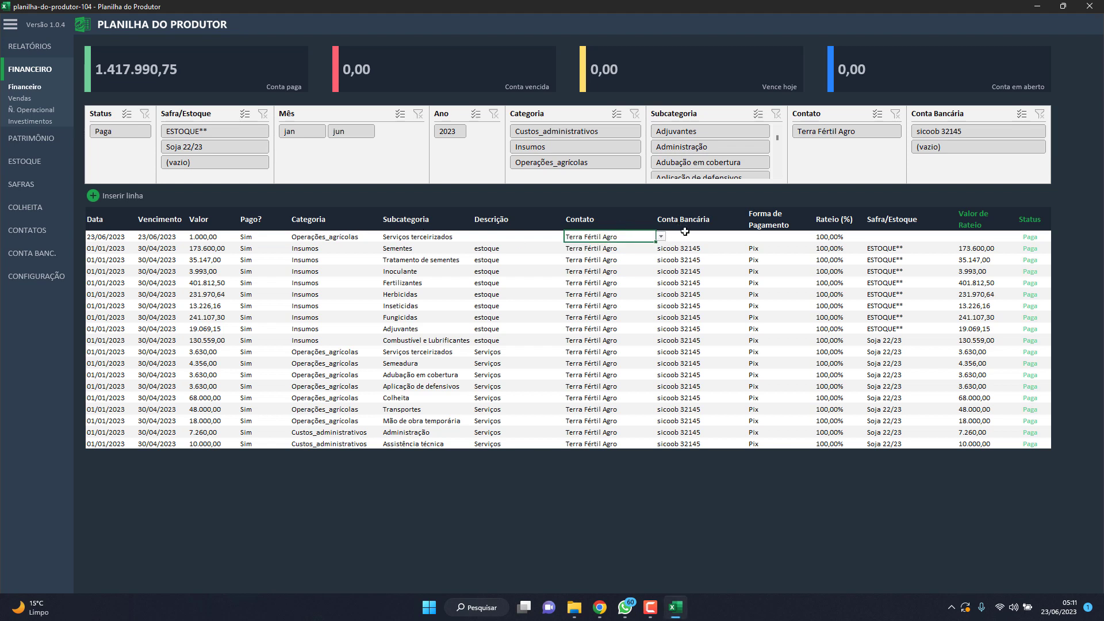
- Check the new line's Conta Bancária options, and insert a line in the bank accounts table on the Conta Banc. page
left_click(684, 234)
left_click(751, 236)
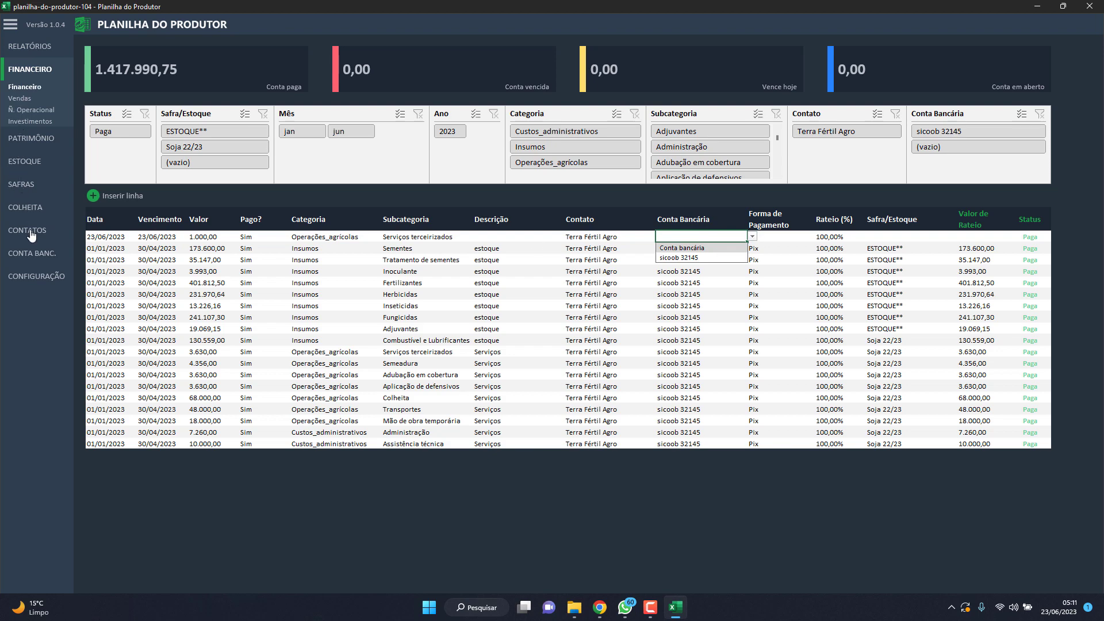
left_click(53, 258)
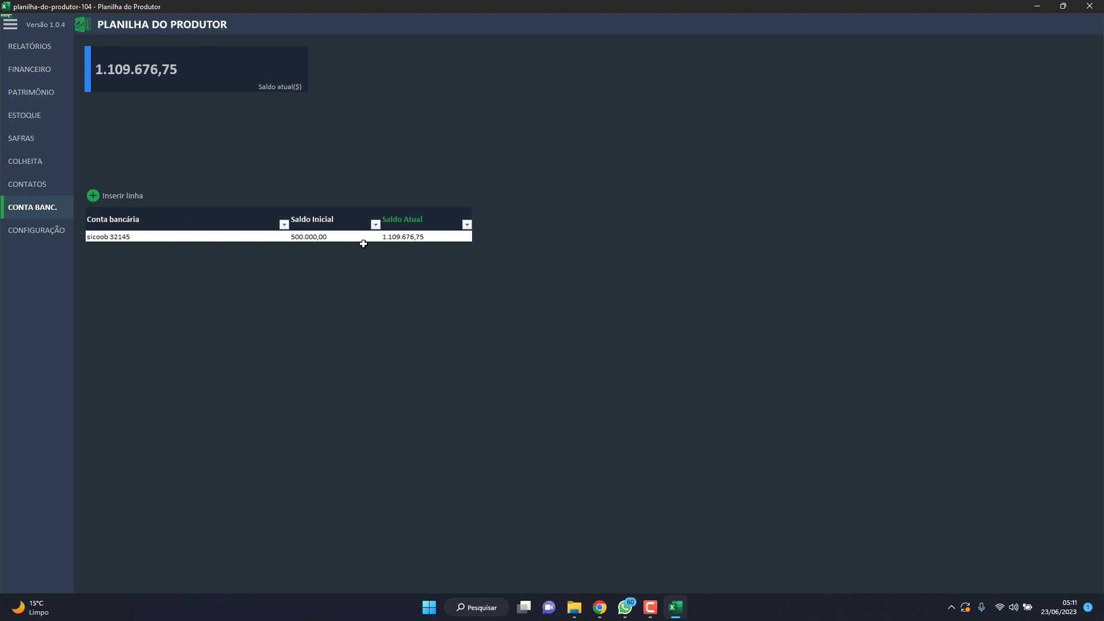
left_click(115, 196)
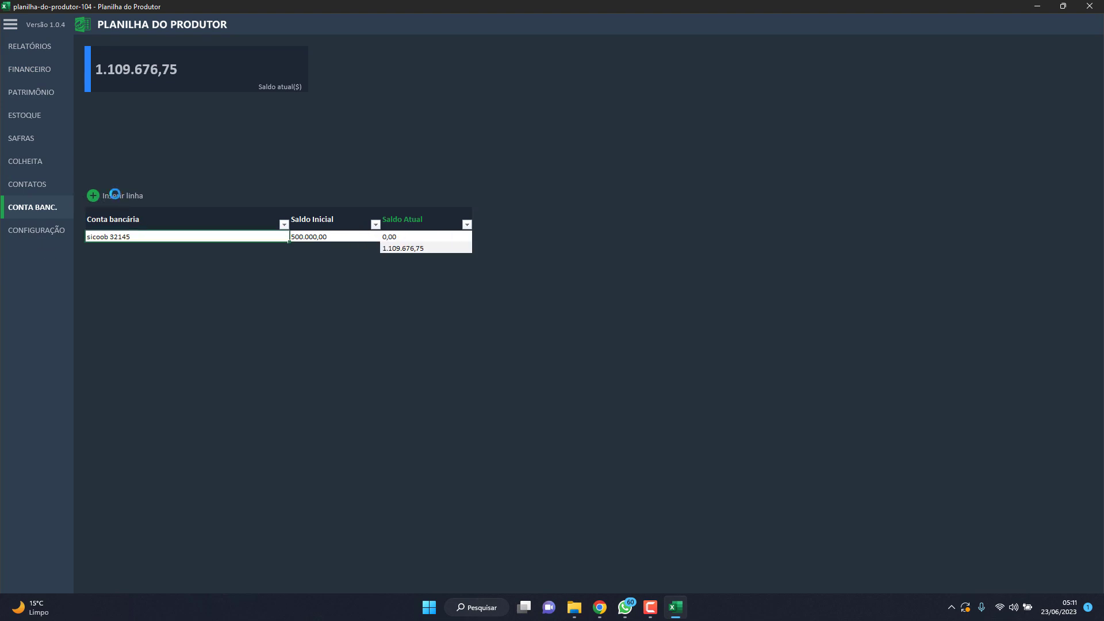
- Return to the Financeiro table and set the new line's Forma de Pagamento to Dinheiro
left_click(29, 73)
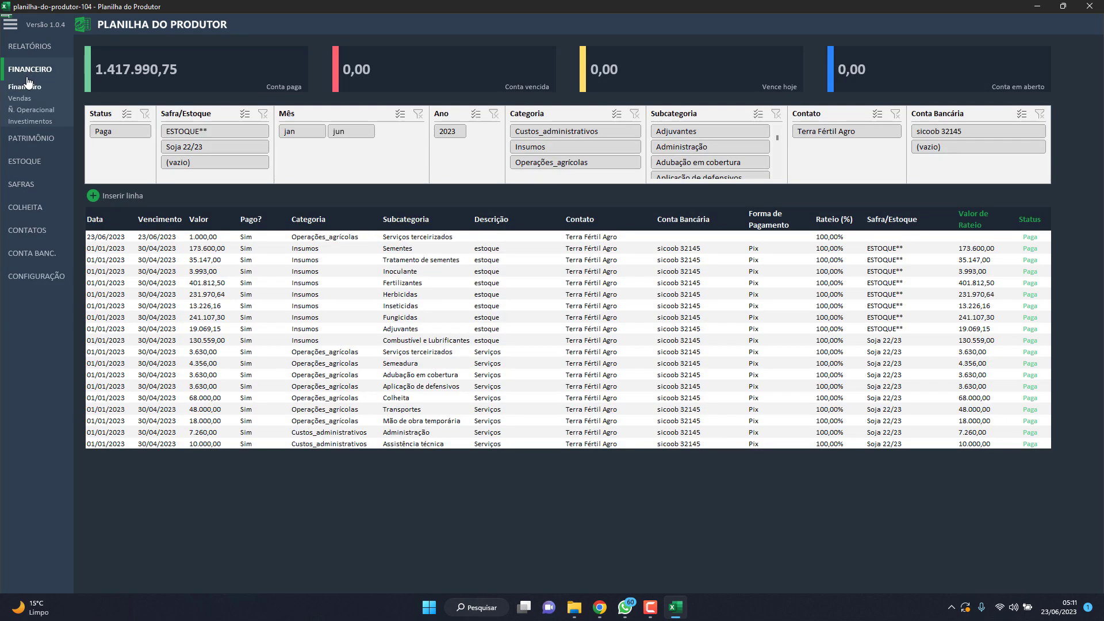
left_click(774, 237)
left_click(820, 237)
left_click(821, 240)
left_click(819, 238)
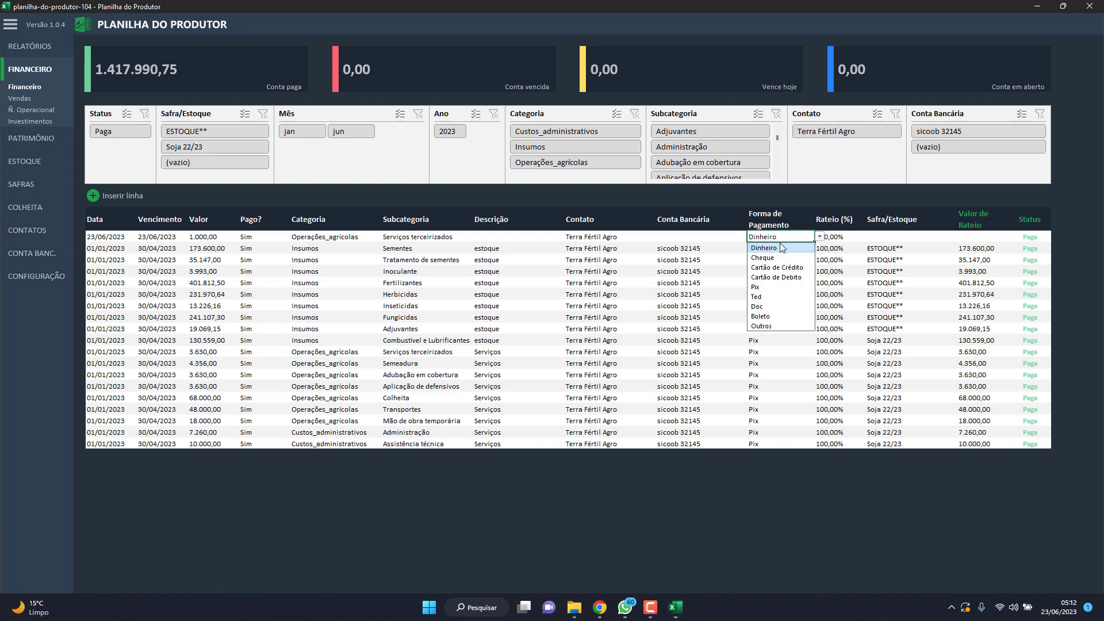
left_click(792, 245)
- Check the new line's Rateio cell and set its Safra/Estoque to Soja 22/23
left_click(843, 236)
left_click(891, 235)
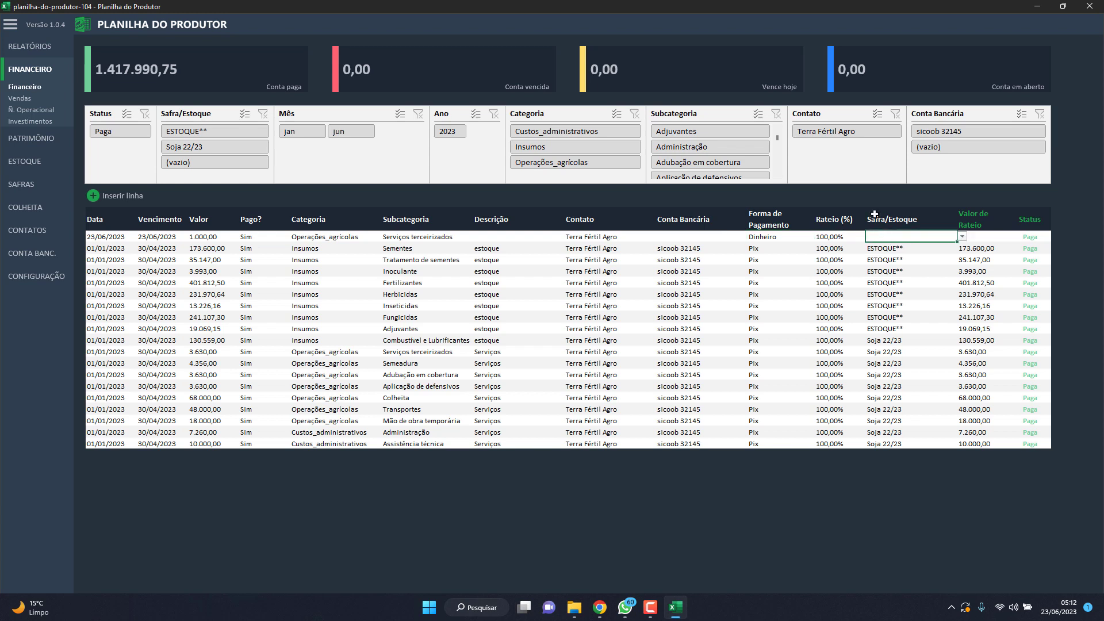
left_click(962, 236)
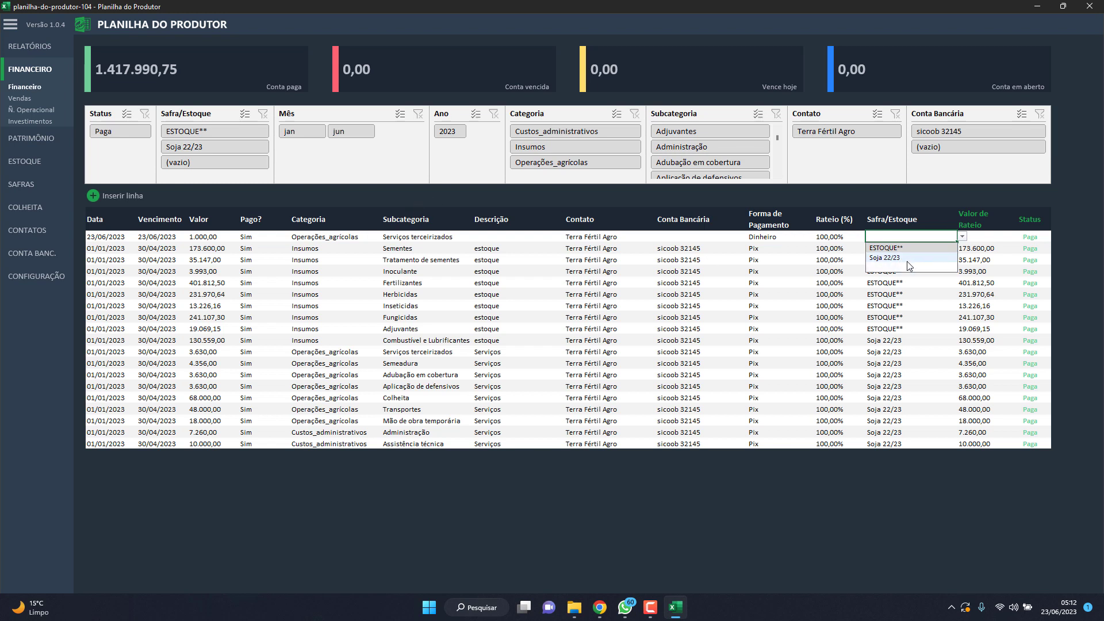
left_click(899, 258)
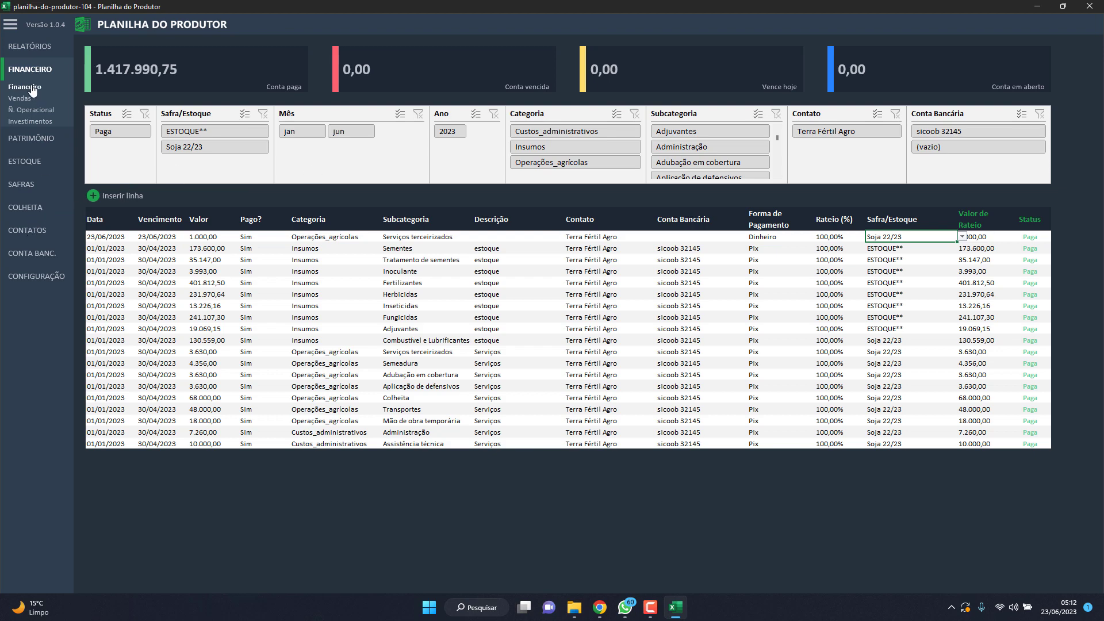
- Review the Estoque product list and the Quantidade and Valor Total of the first stock Entrada
left_click(31, 162)
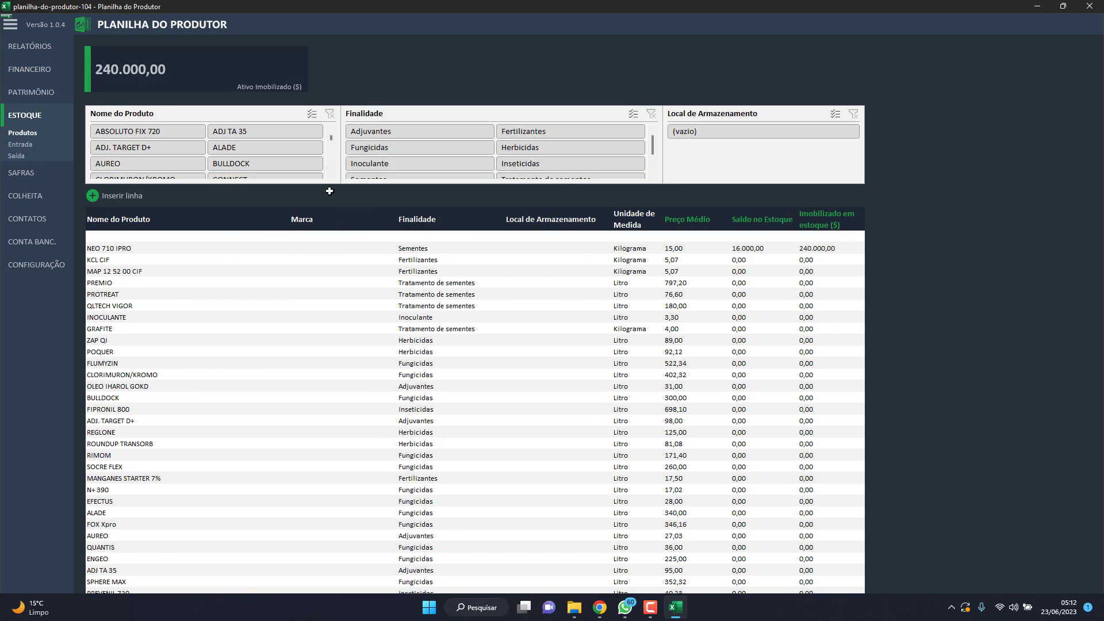
left_click(33, 147)
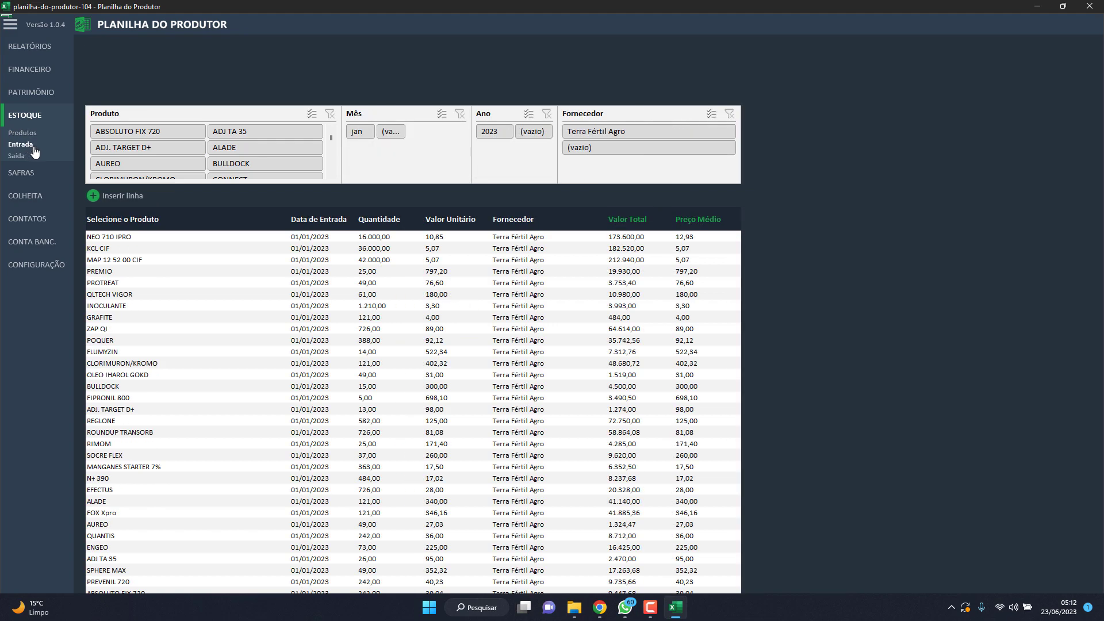
left_click(391, 238)
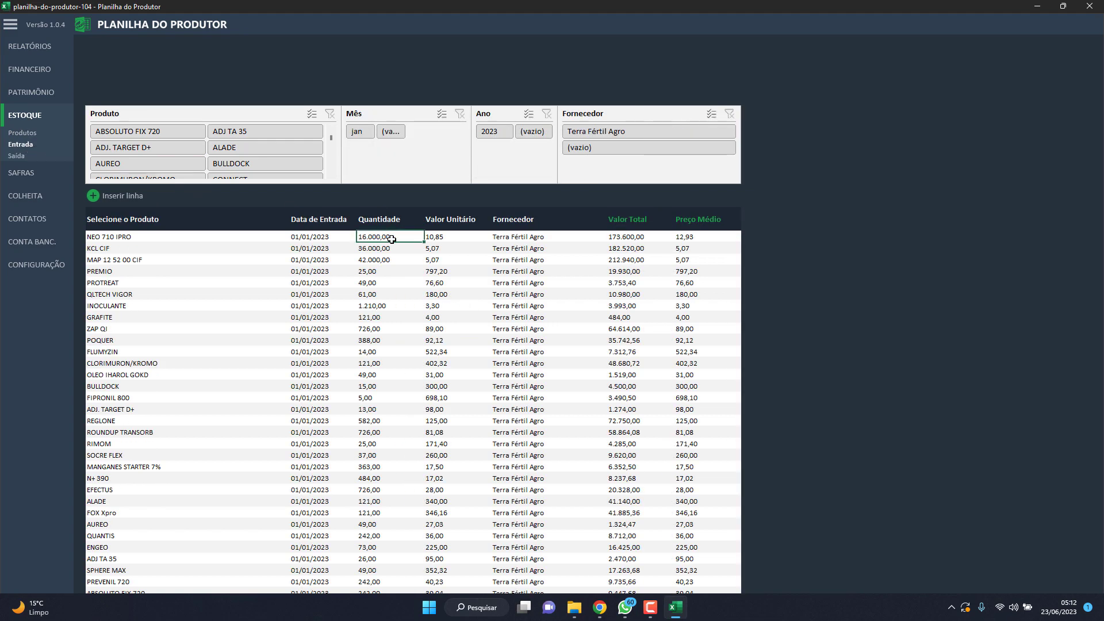
left_click(639, 236)
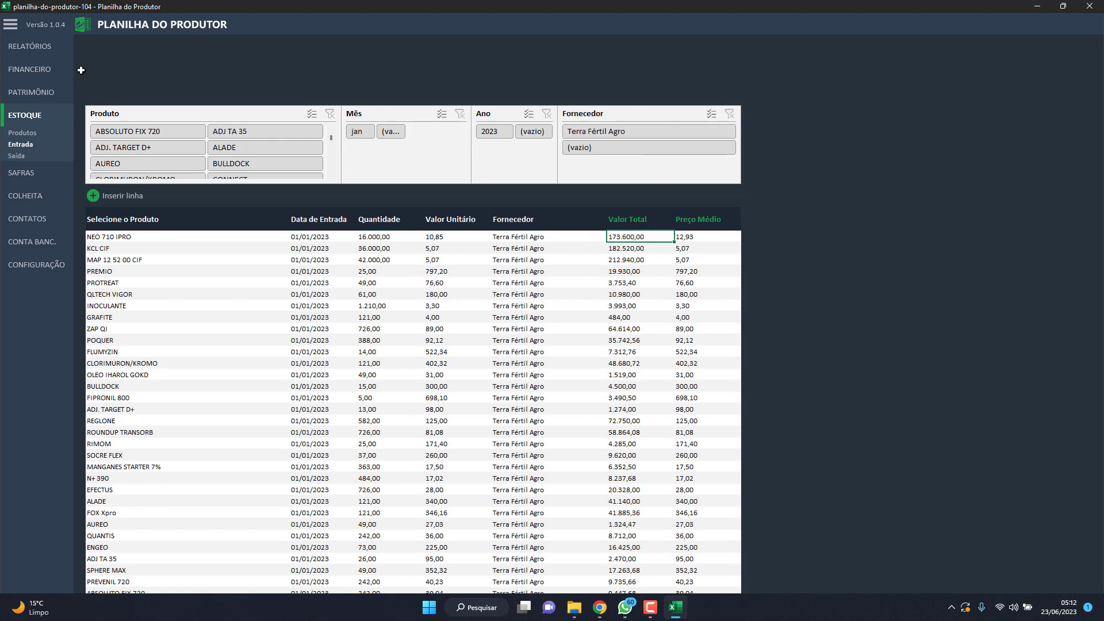
- Return to the Financeiro table and set the new line's Safra/Estoque to ESTOQUE**
left_click(40, 71)
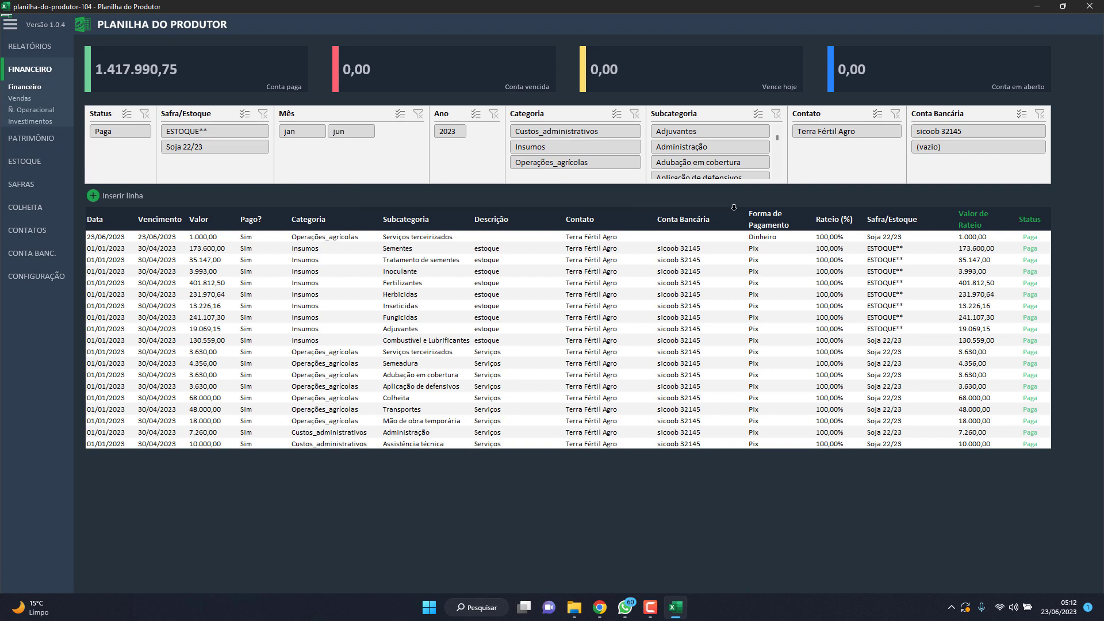
left_click(883, 236)
left_click(962, 236)
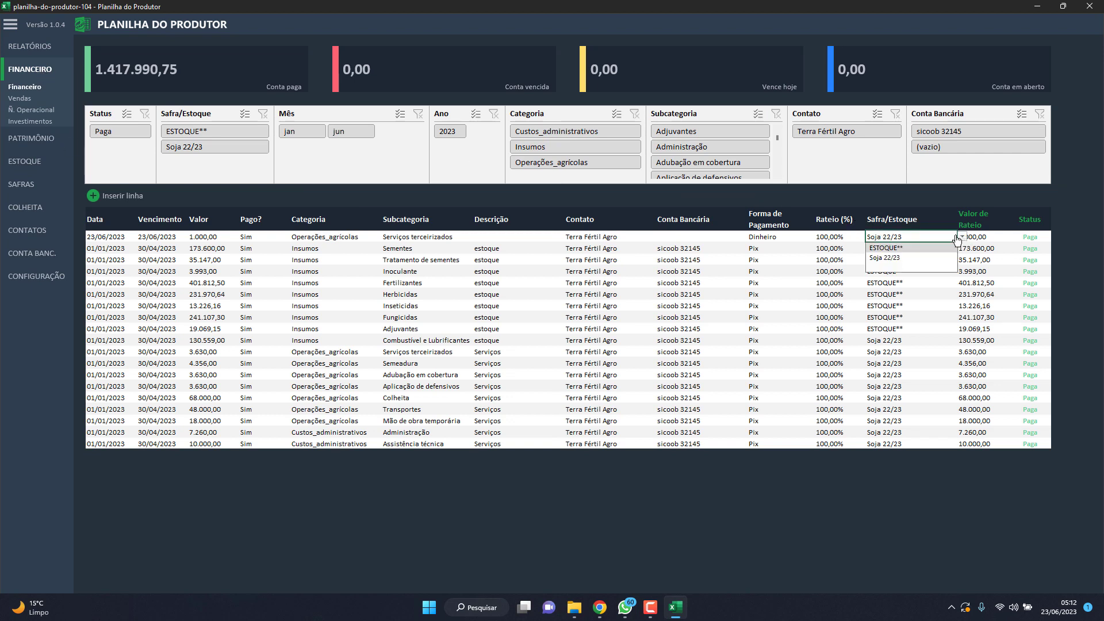
left_click(897, 248)
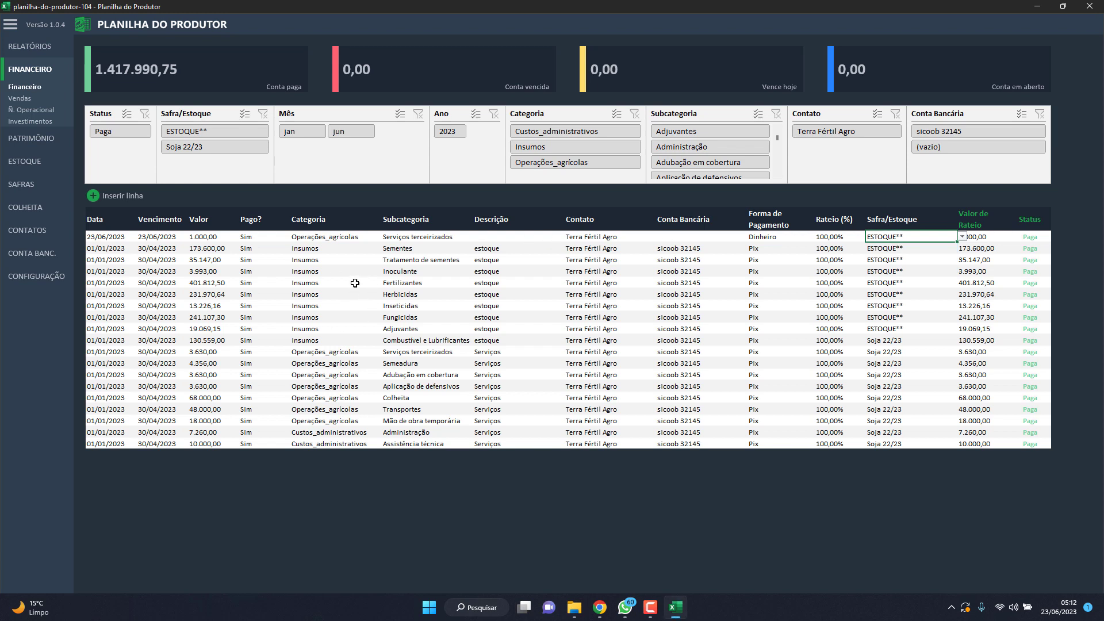
- Examine the Inoculante line in Financeiro and the Safra, Talhão and Quantidade of the first Estoque Saída entry
left_click_drag(311, 271, 885, 269)
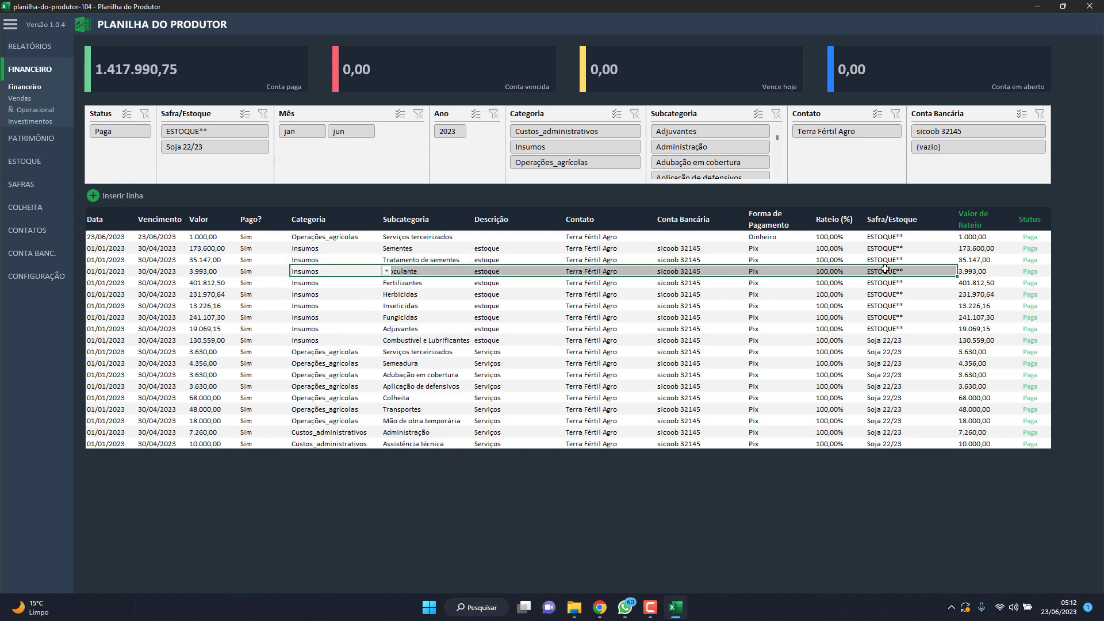
left_click(25, 162)
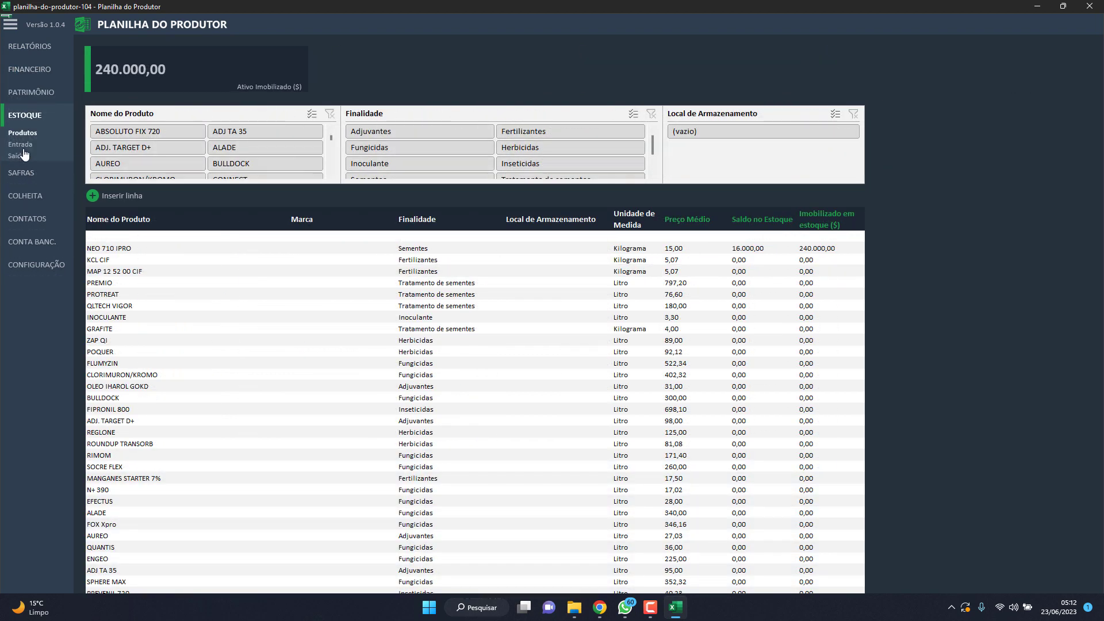
left_click(18, 156)
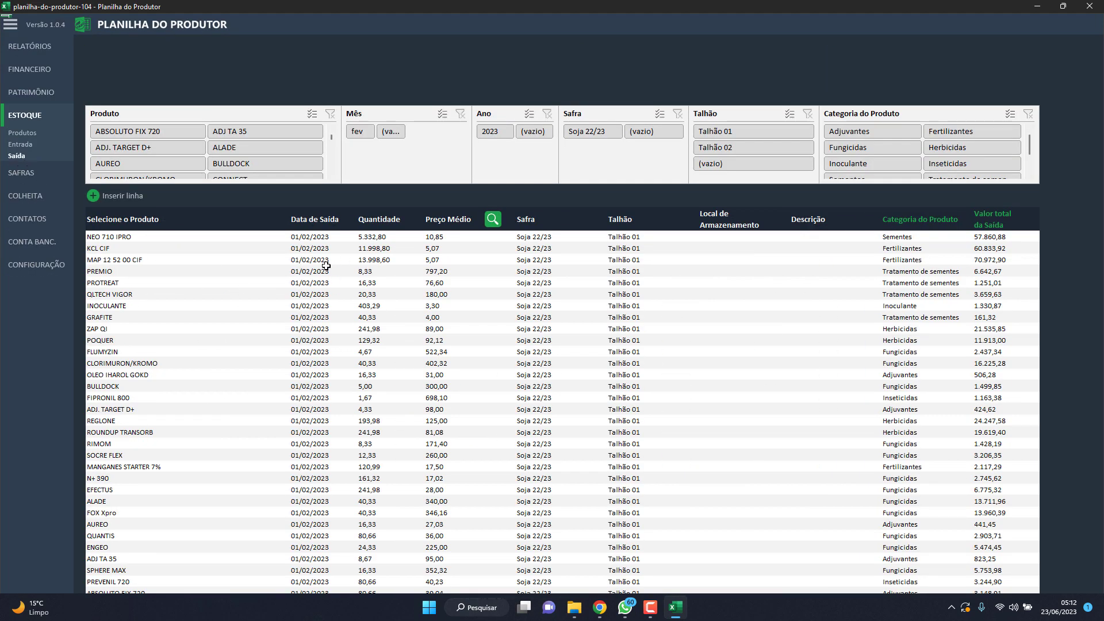
left_click(532, 236)
left_click(651, 242)
left_click(395, 239)
- Open the Custo de produção report and examine its Sementes and Inoculante components under Insumos
left_click(33, 49)
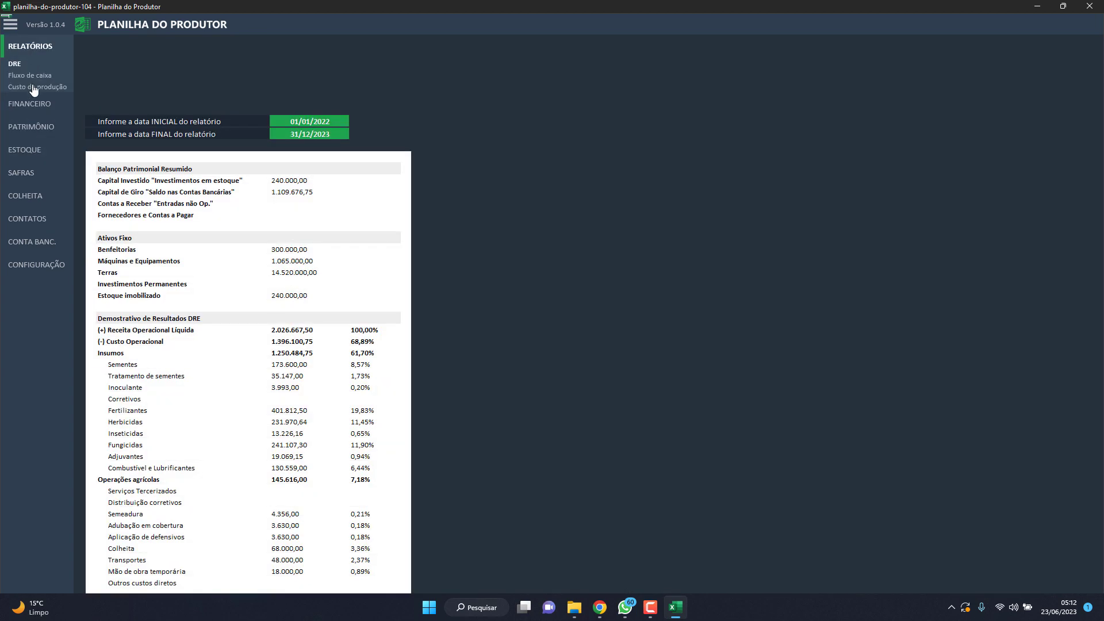
left_click(36, 87)
left_click(420, 241)
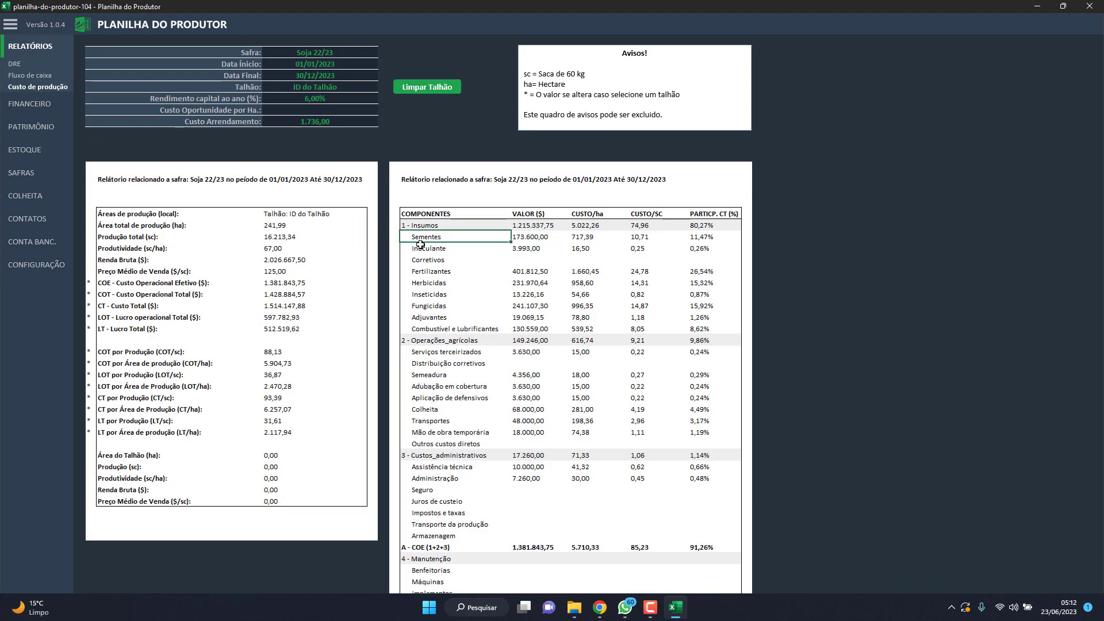
left_click(420, 246)
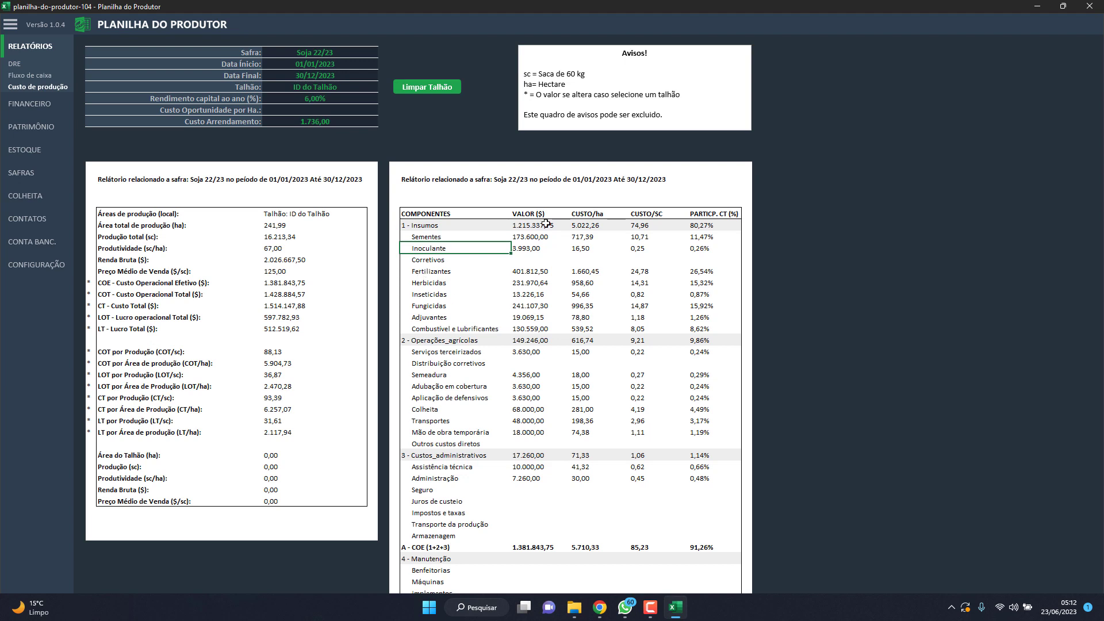
- Examine the Sementes component and its Valor in the cost report
left_click(438, 238)
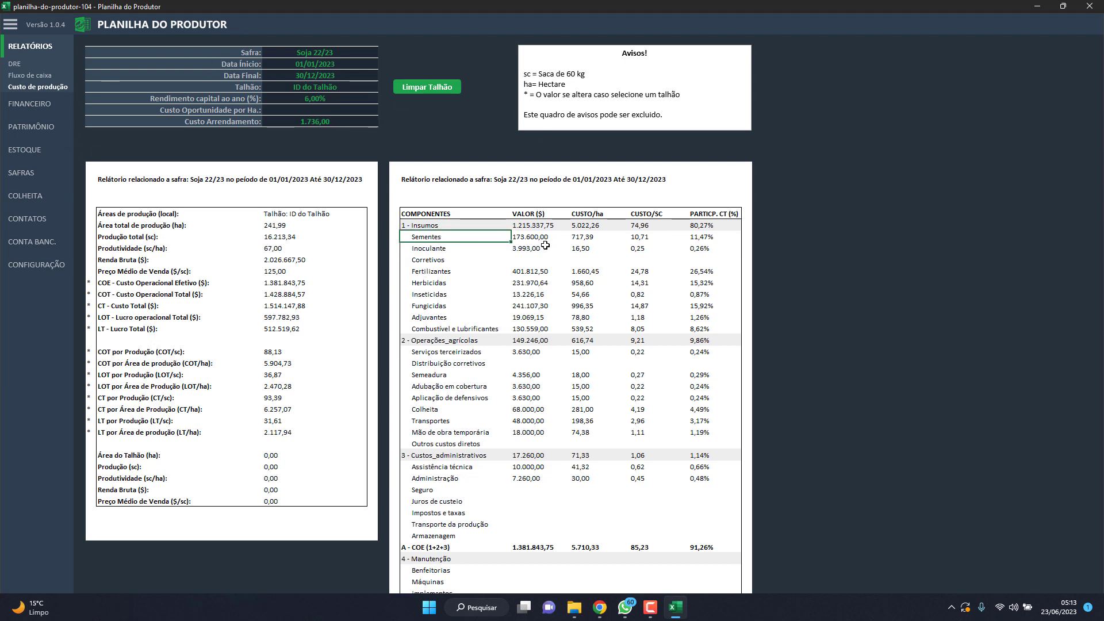
left_click(529, 236)
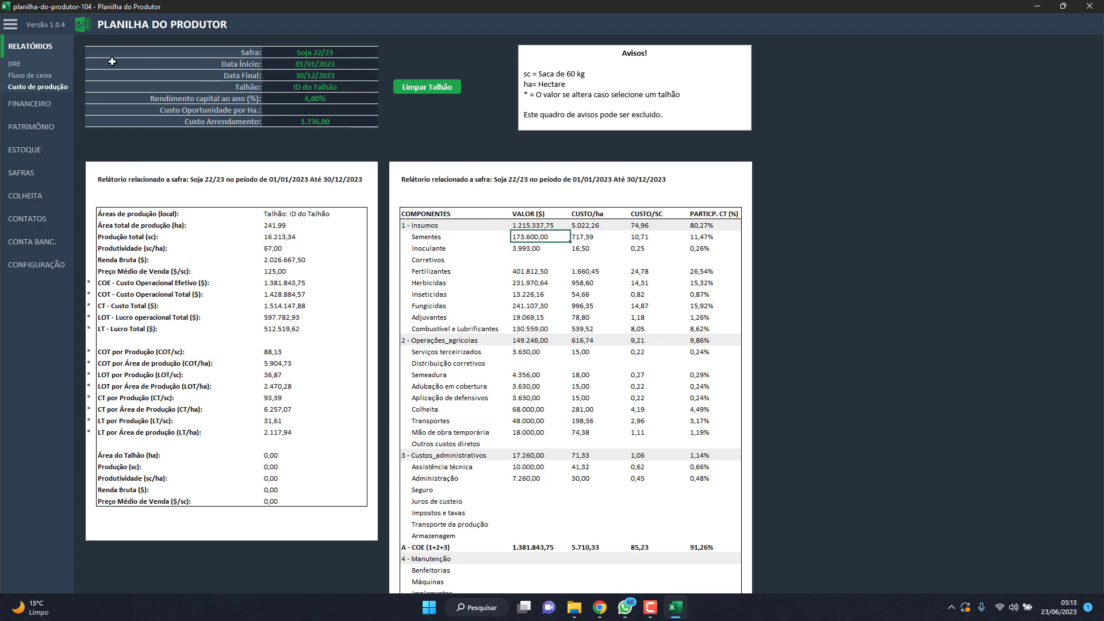
- Return to the Financeiro table and set the new line's Categoria to Insumos and Subcategoria to Sementes
left_click(23, 75)
left_click(29, 105)
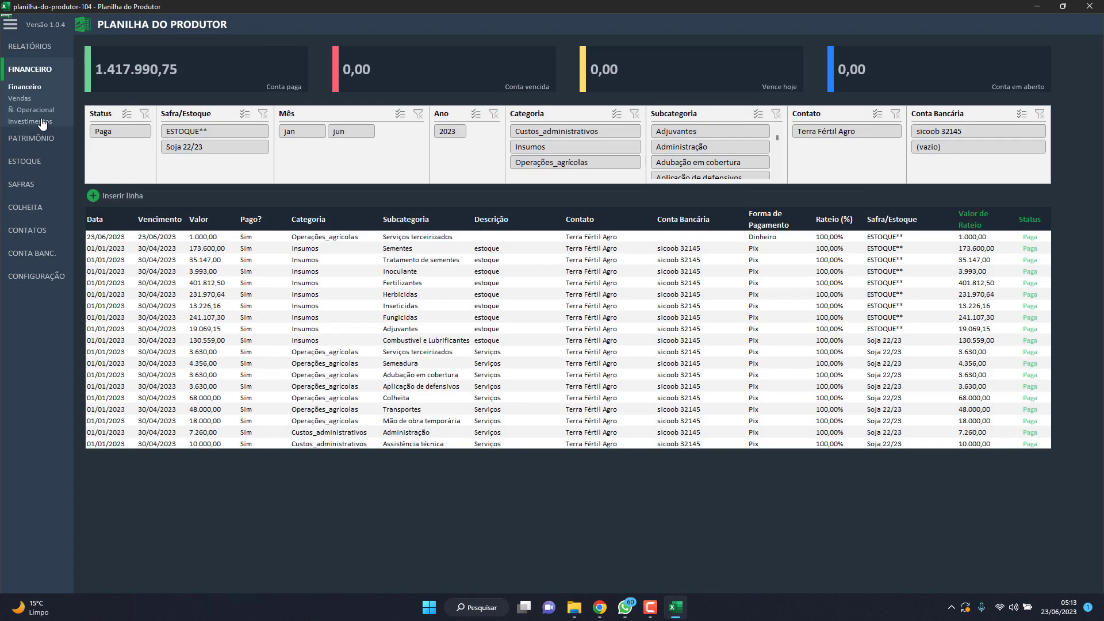
left_click(336, 236)
left_click(386, 236)
left_click(310, 246)
left_click(444, 240)
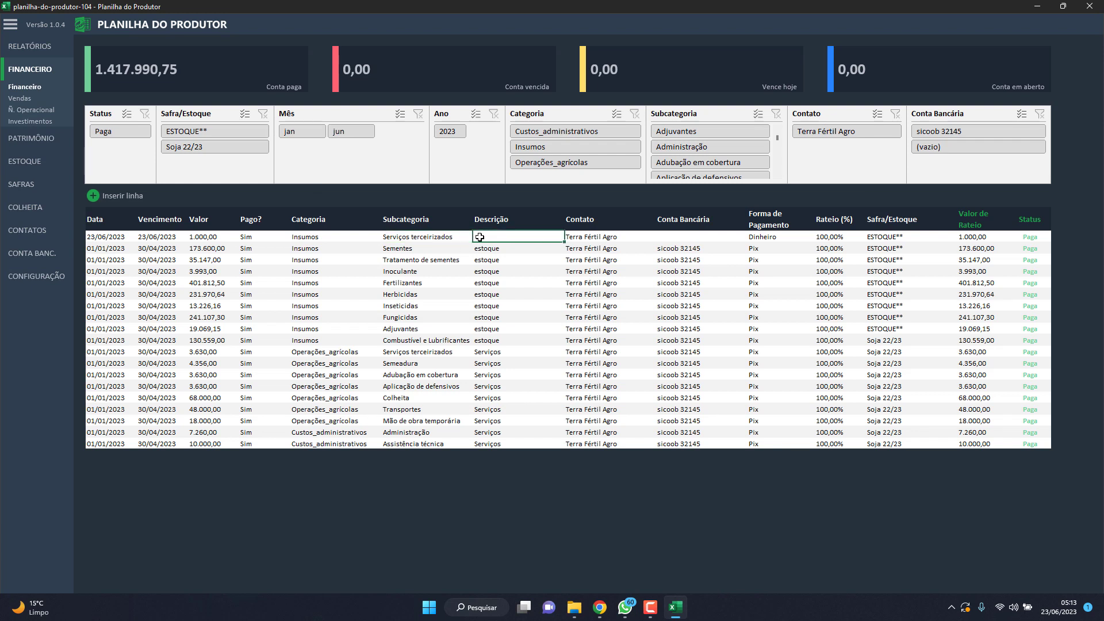
left_click(478, 236)
left_click(439, 248)
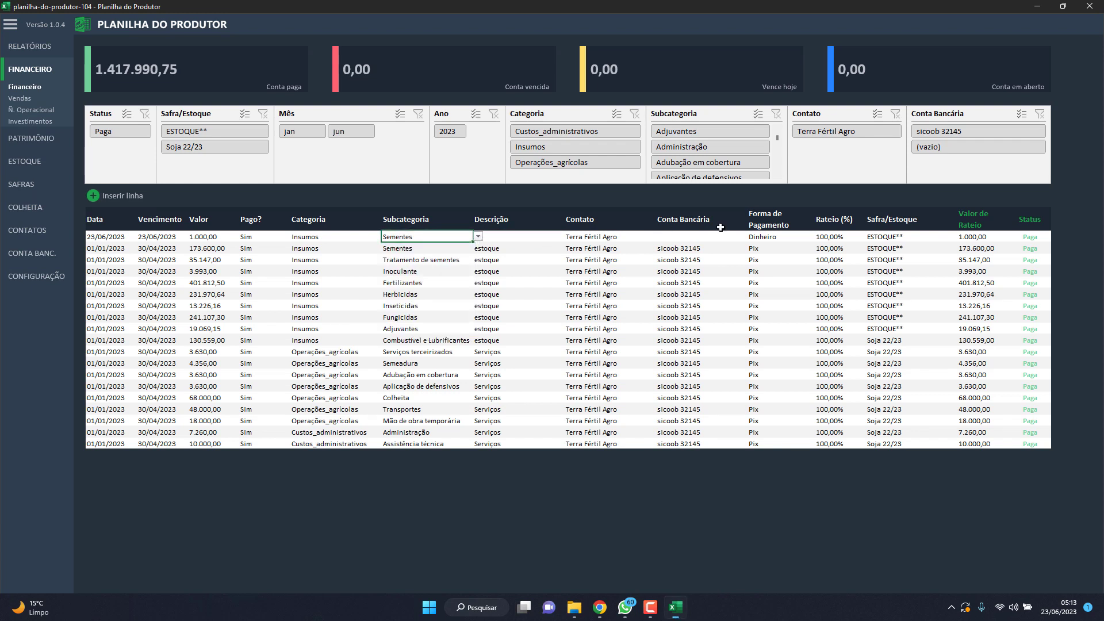
- Assign the new Sementes line to the Soja 22/23 harvest in Safra/Estoque
left_click(910, 235)
left_click(962, 236)
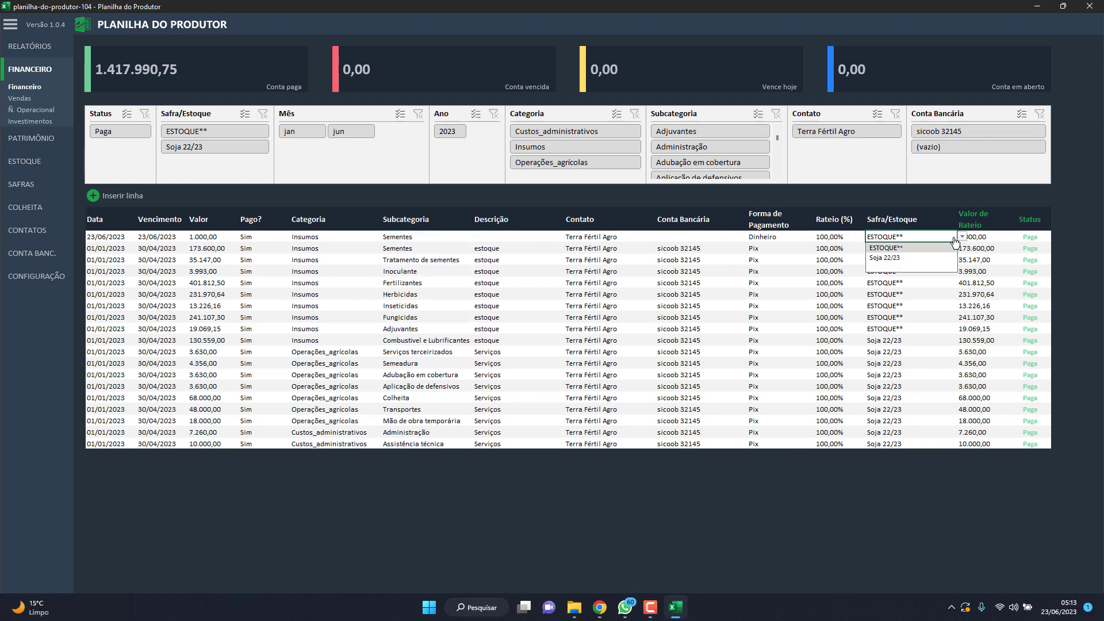
left_click(893, 256)
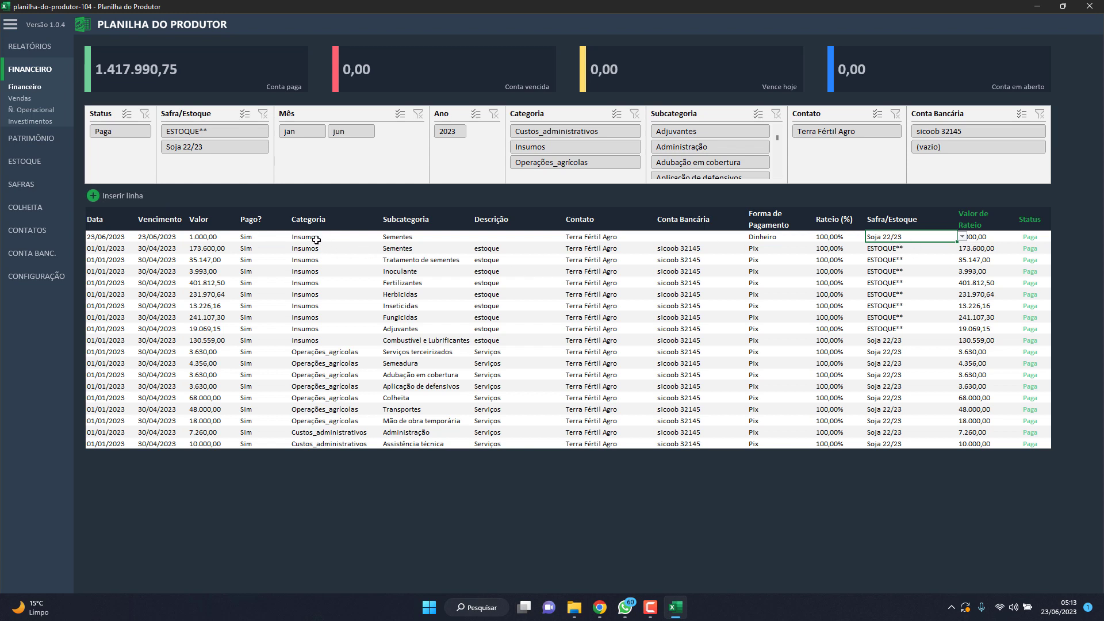
- Review the new line's Rateio (%) and its available Safra/Estoque options
left_click(962, 237)
left_click(833, 238)
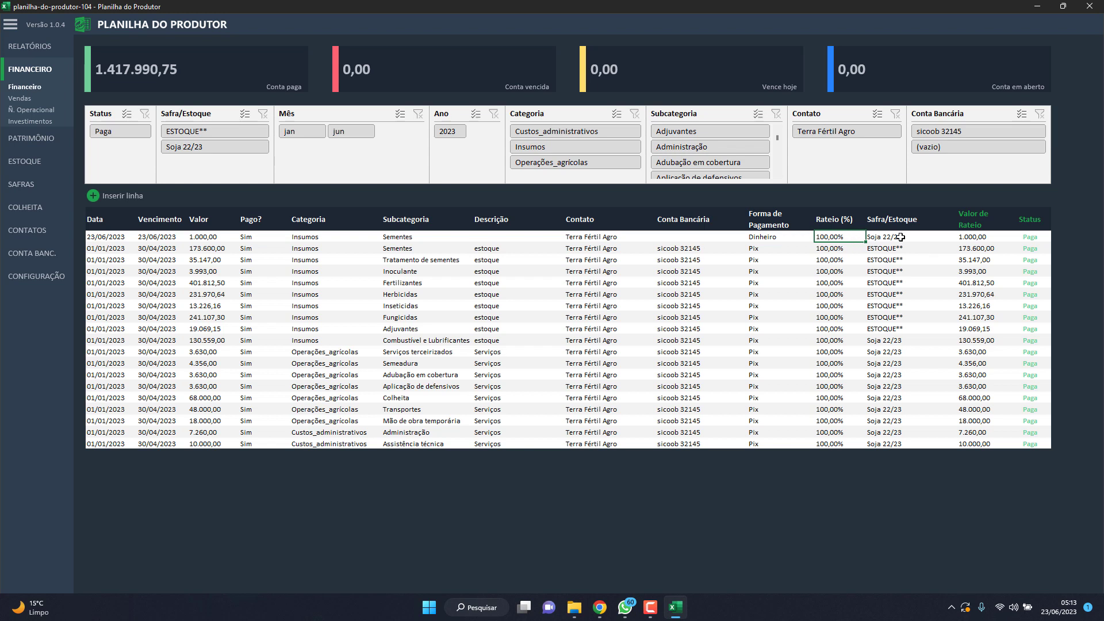
left_click(920, 238)
left_click(961, 236)
left_click(961, 237)
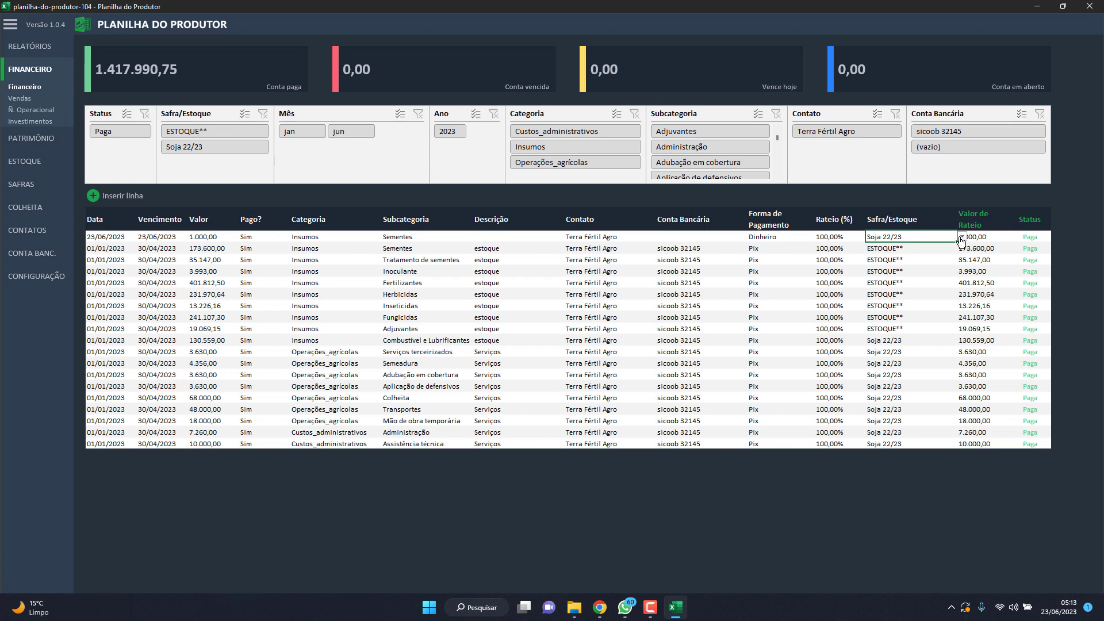
left_click(962, 237)
left_click(961, 237)
- Try to edit the calculated Valor de Rateio of the new Financeiro line
left_click(988, 236)
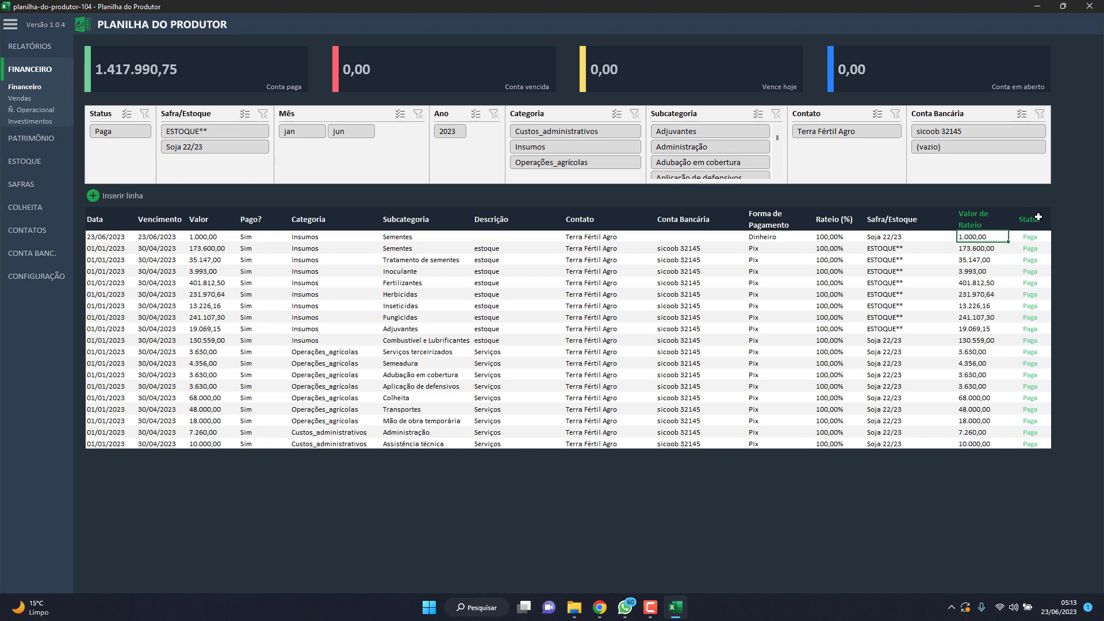
double_click(985, 235)
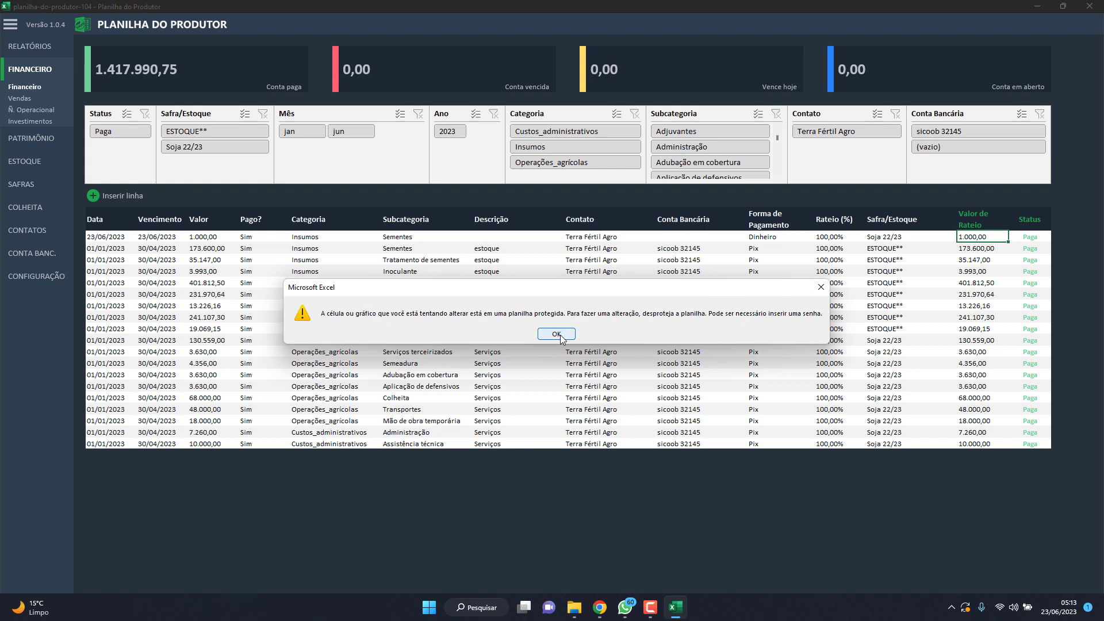
left_click(556, 334)
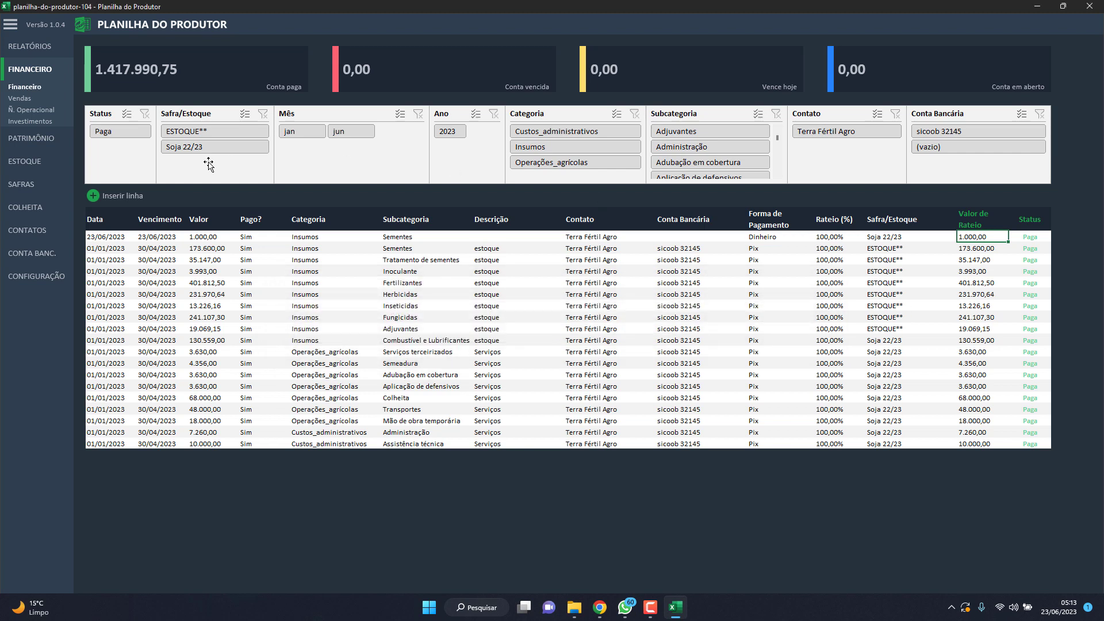
- Open the Patrimônio machinery list and examine its annual, monthly and daily depreciation columns
left_click(30, 139)
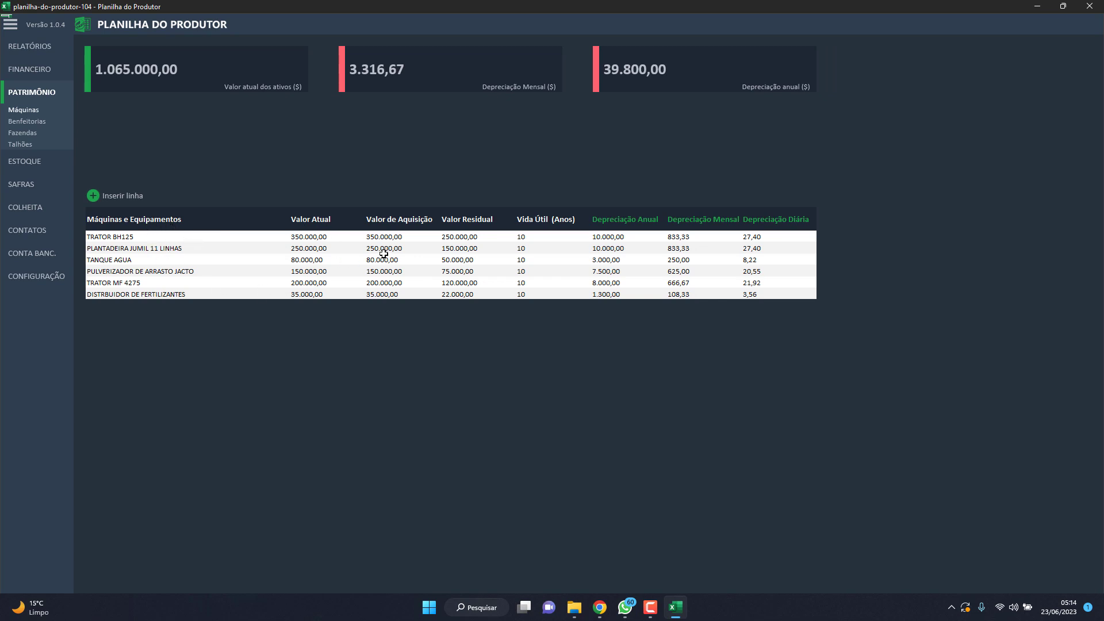
left_click_drag(618, 237, 765, 290)
left_click(764, 318)
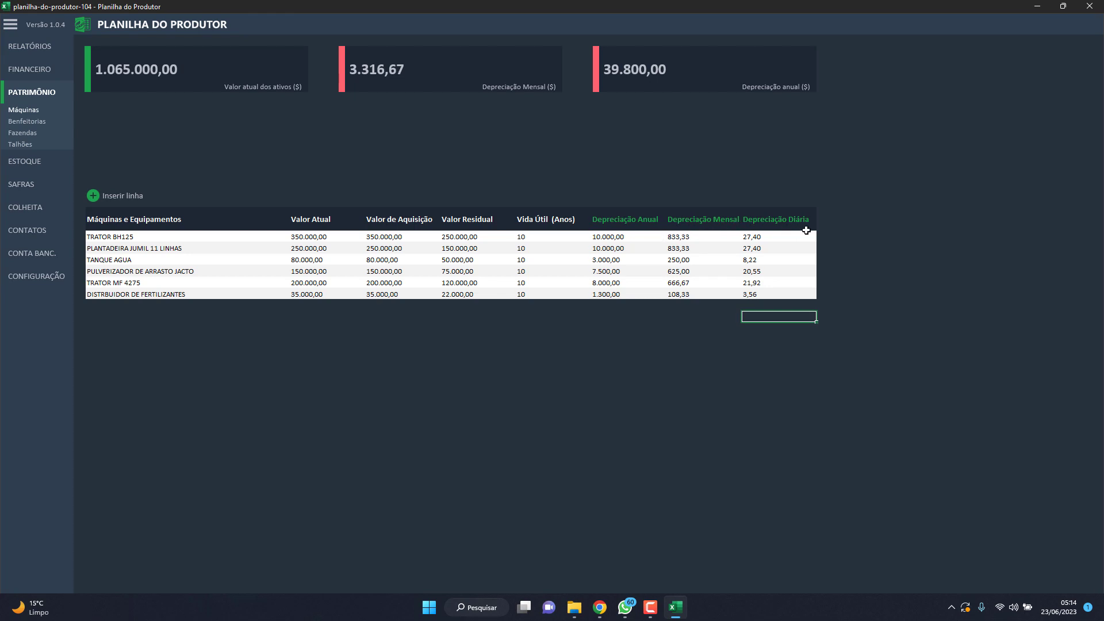
- Open the Estoque product list and examine the Preço Médio, Saldo no Estoque and Imobilizado em estoque of NEO 710 IPRO
left_click(26, 163)
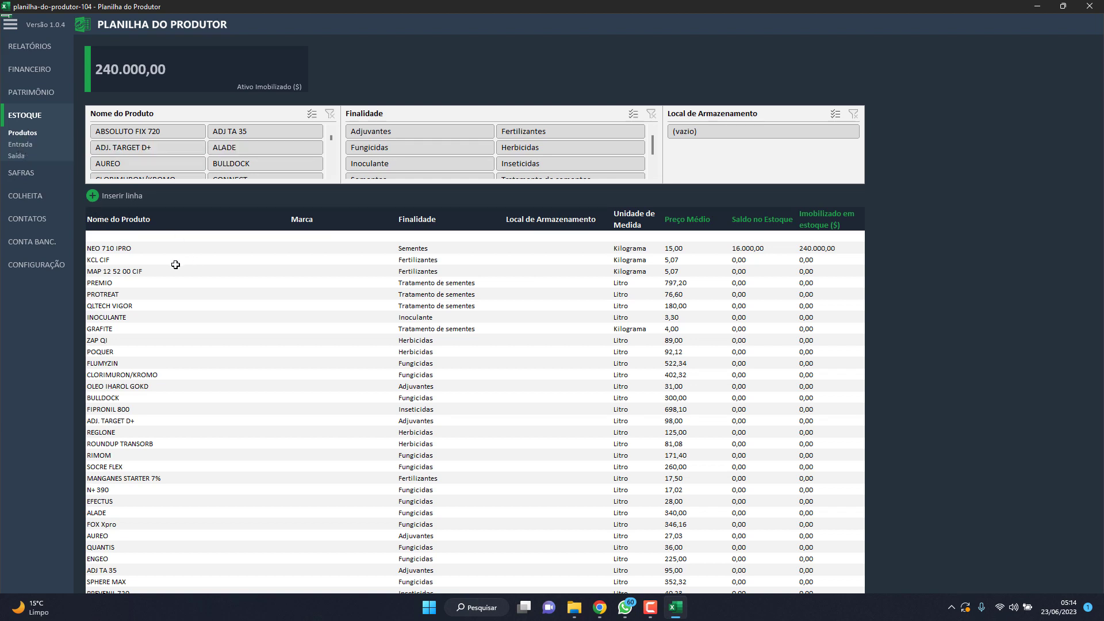
left_click(150, 249)
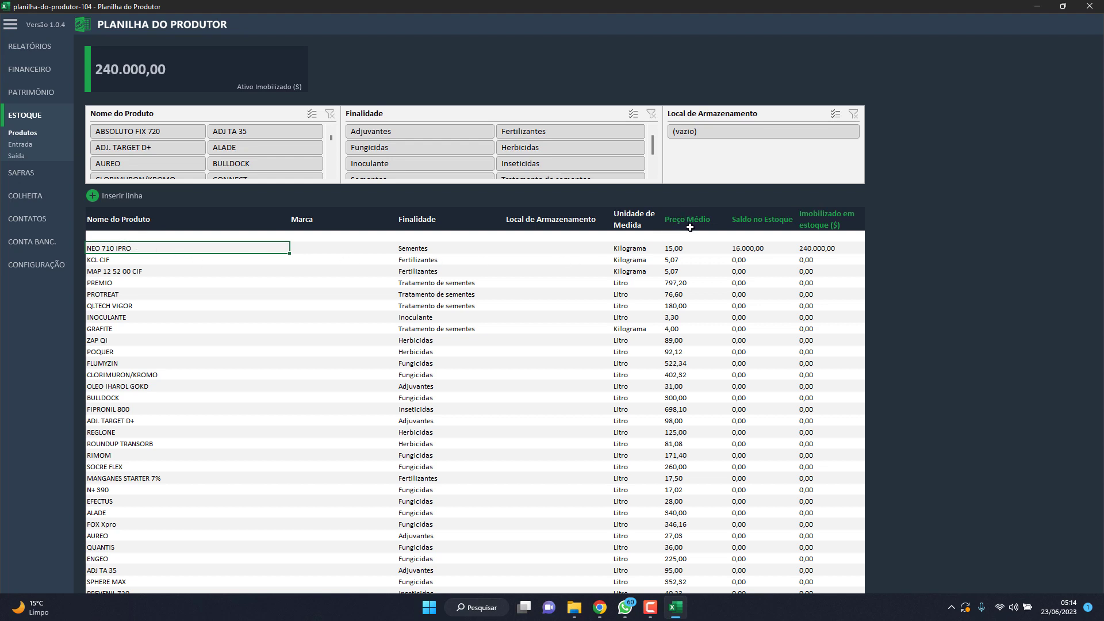
left_click(694, 248)
left_click(750, 248)
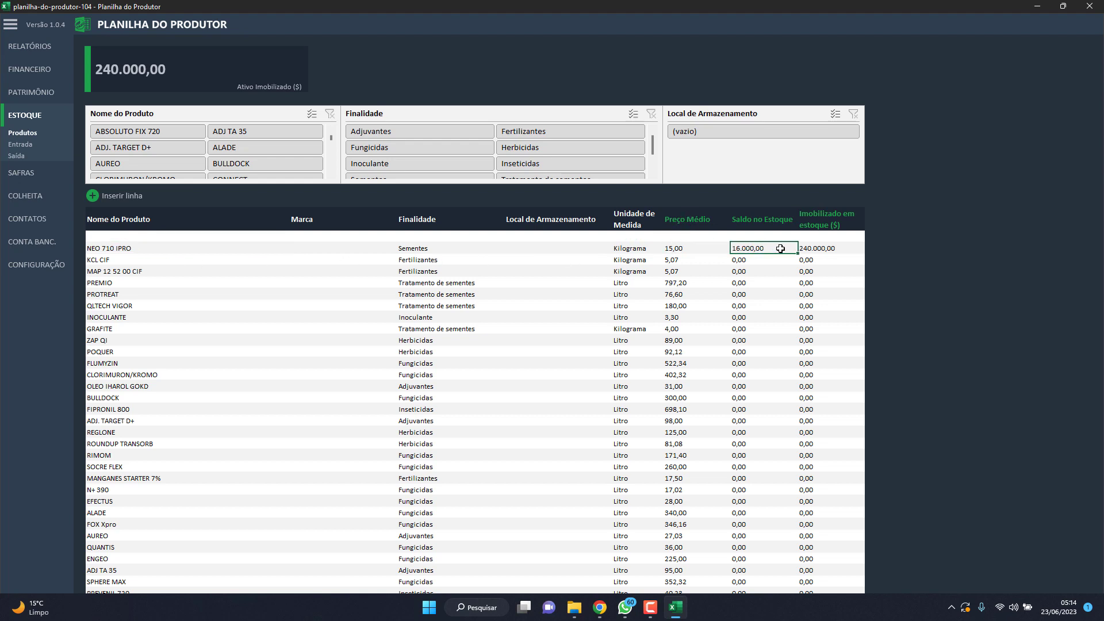
left_click(826, 249)
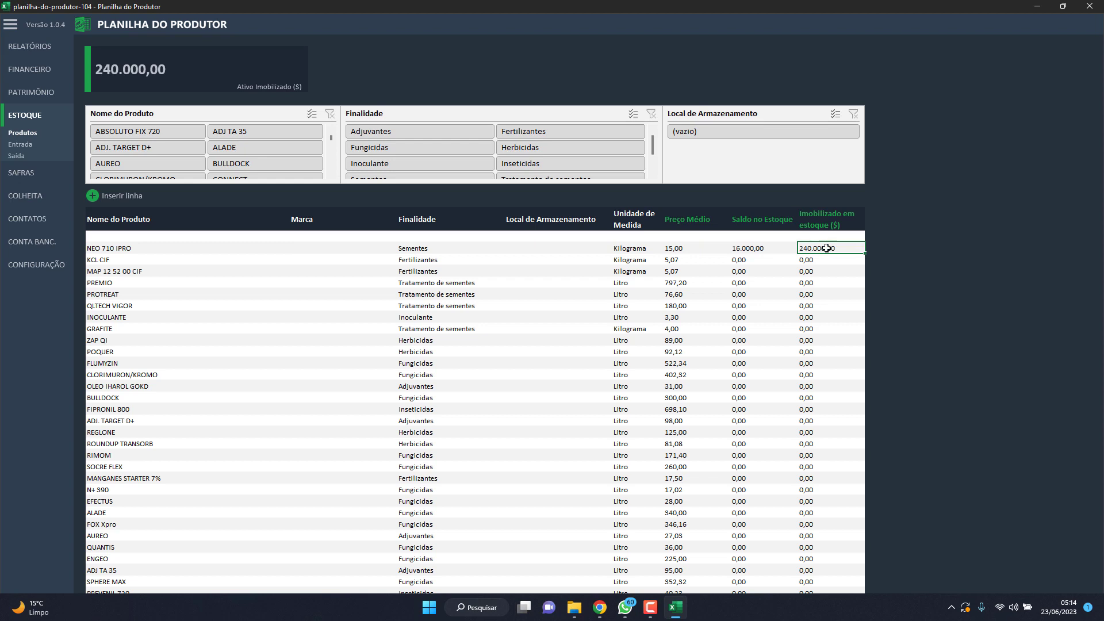
left_click(759, 248)
left_click(699, 248)
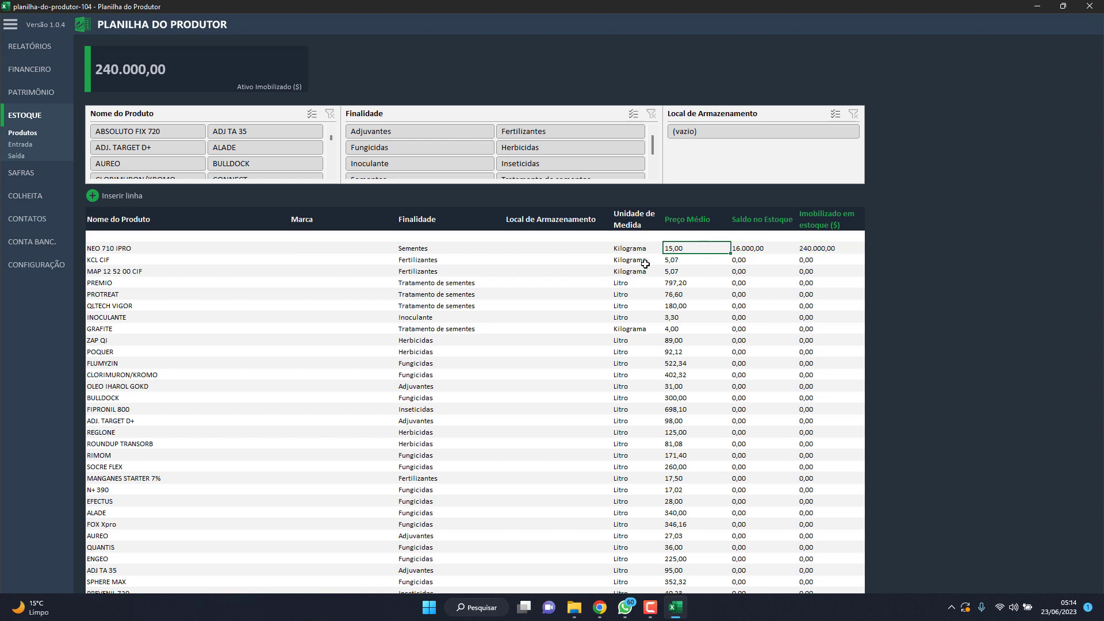
- Compare the first NEO 710 IPRO Entrada's Quantidade, Valor Unitário, Valor Total and Preço Médio with the product list
left_click(27, 146)
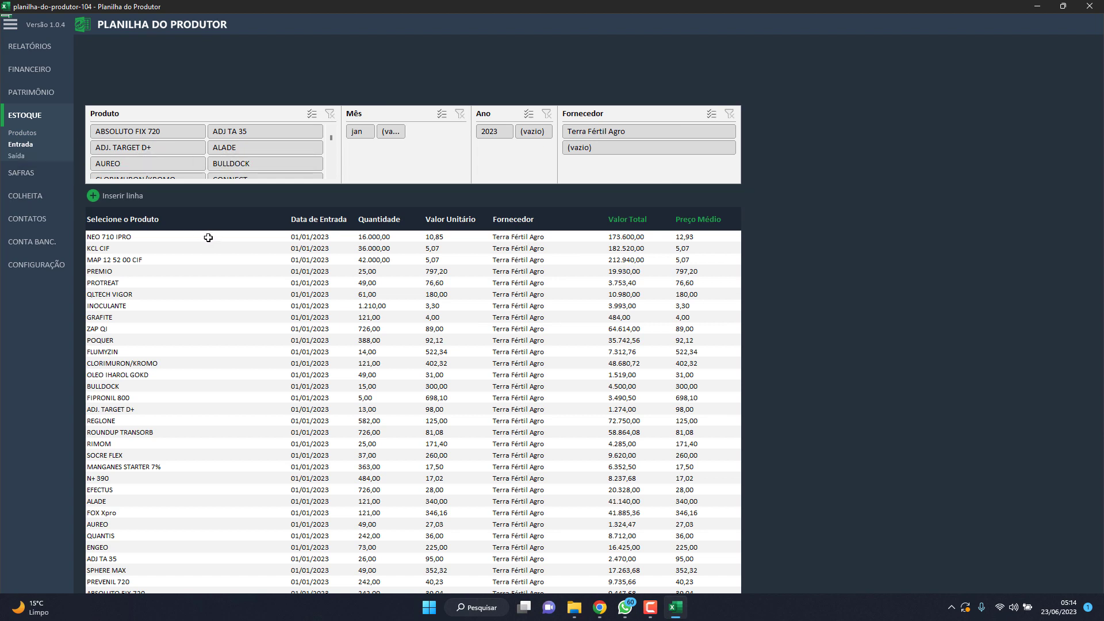
left_click(376, 234)
left_click(458, 237)
left_click(28, 132)
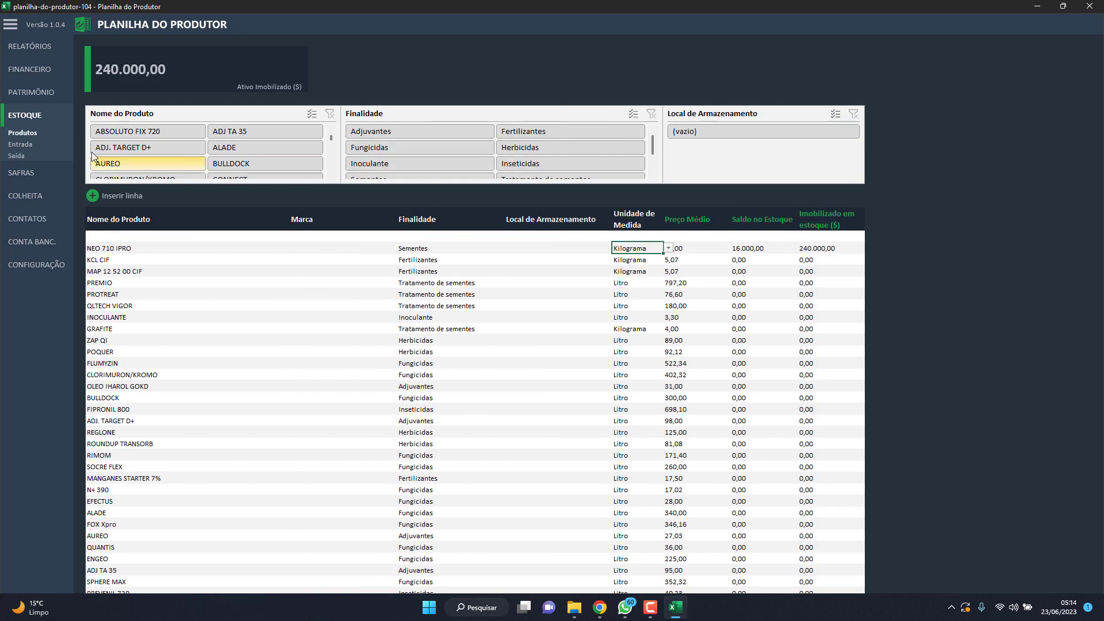
left_click(19, 145)
left_click(452, 236)
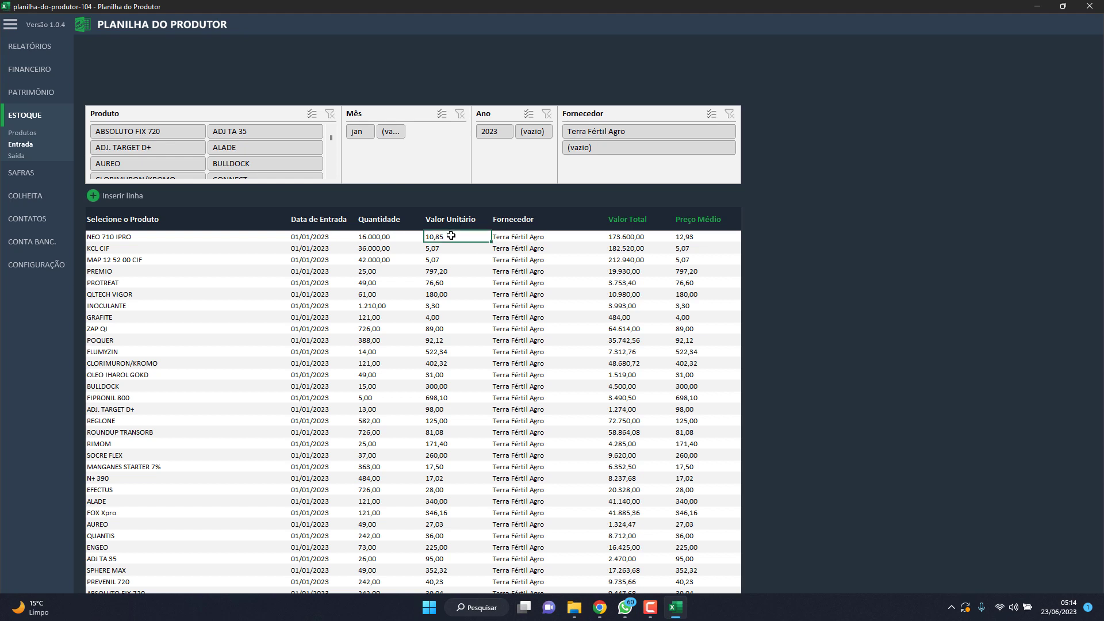
left_click(644, 239)
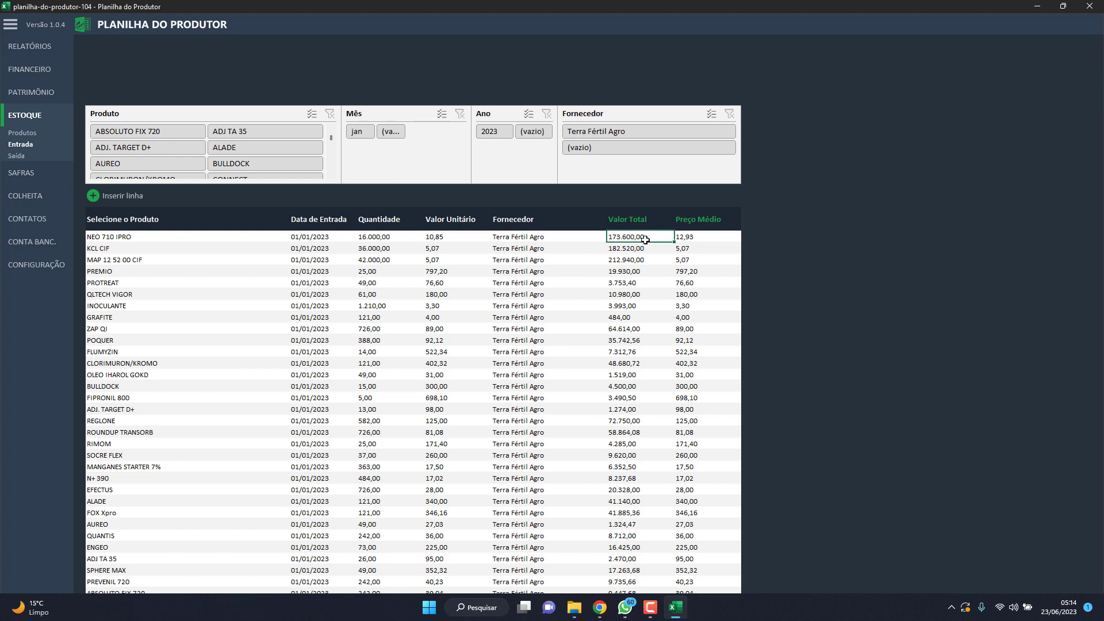
left_click(698, 239)
- Check the second NEO 710 IPRO Entrada at the end of the table against the first one's Preço Médio
left_click(135, 237)
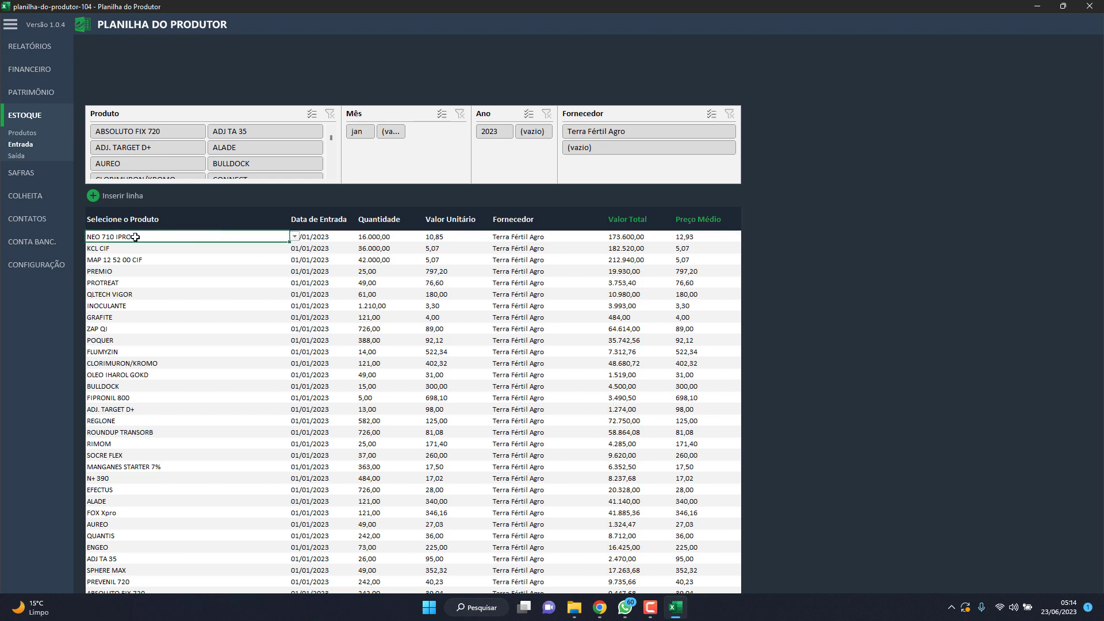
left_click(178, 237)
scroll(179, 468, "down", 4)
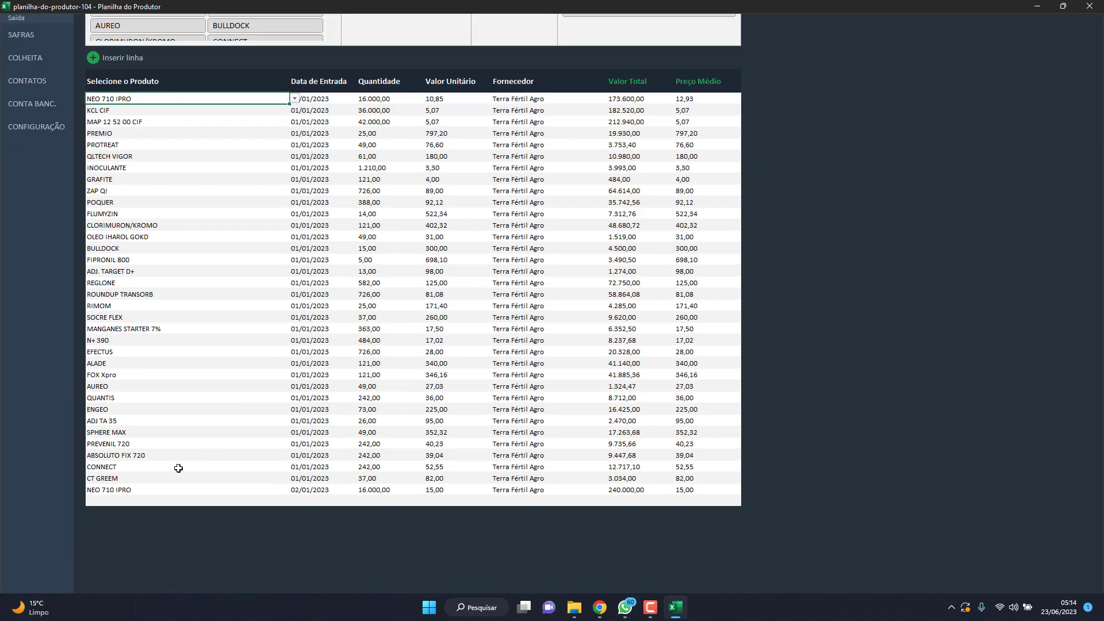
left_click(433, 490)
scroll(570, 440, "up", 4)
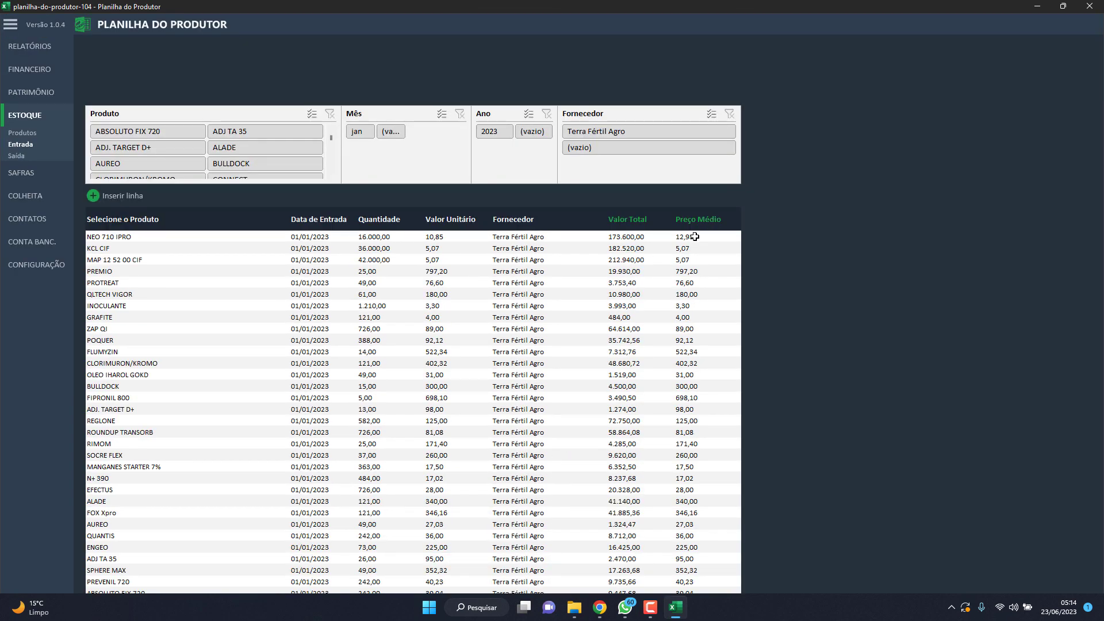
left_click(696, 237)
- Insert a new blank line in the Estoque Entrada table
left_click(128, 196)
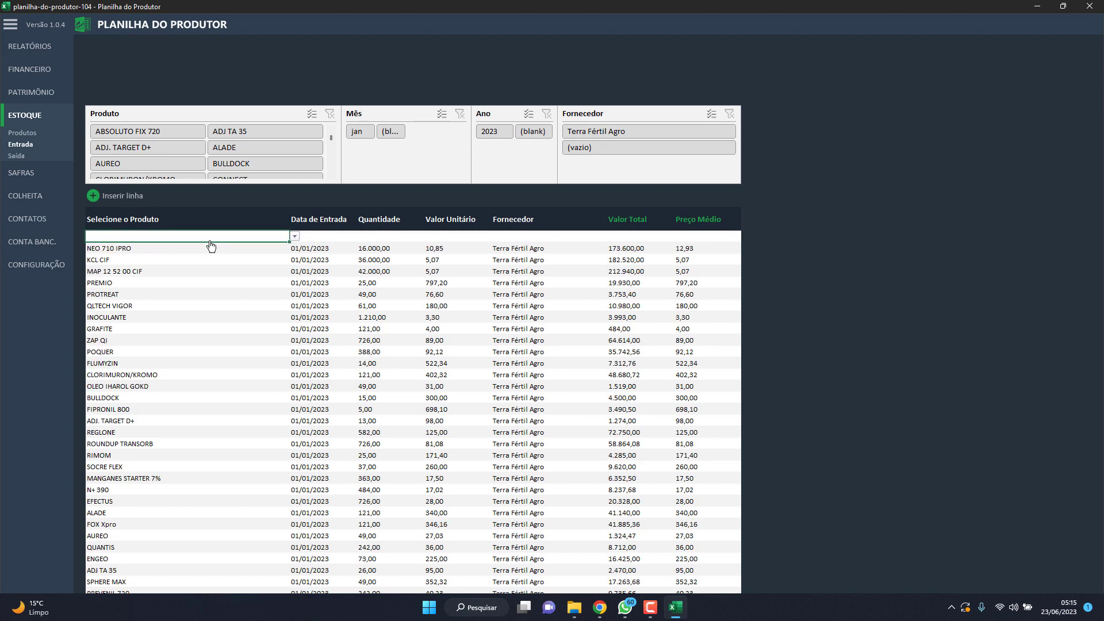
- Open the Estoque Saída table and set the first NEO 710 IPRO line's Preço Médio to 15,00
left_click(22, 159)
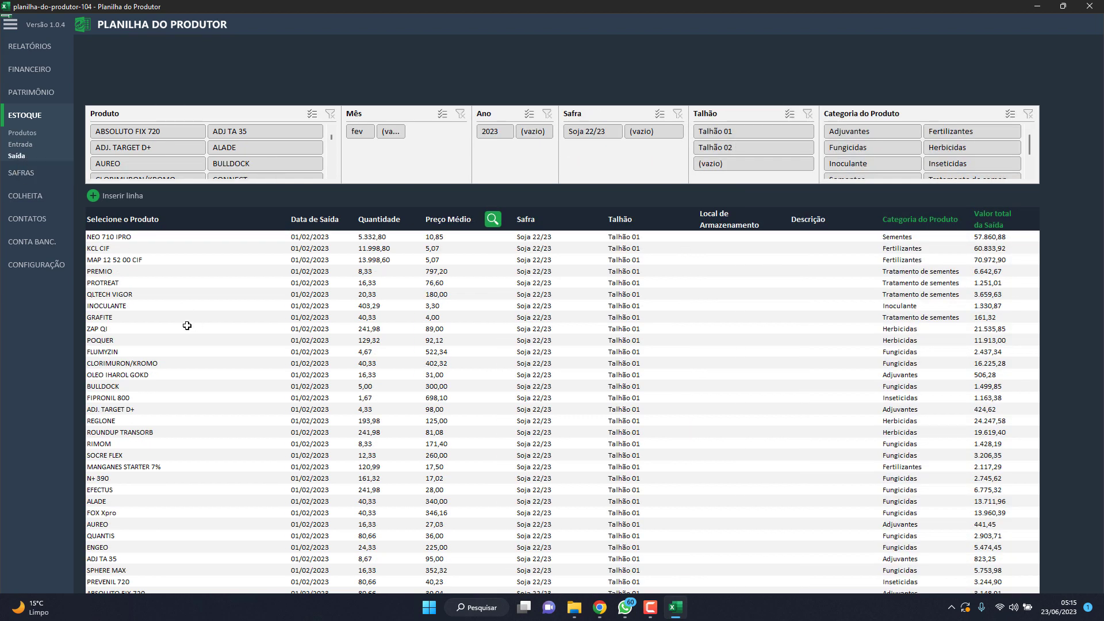
left_click(147, 239)
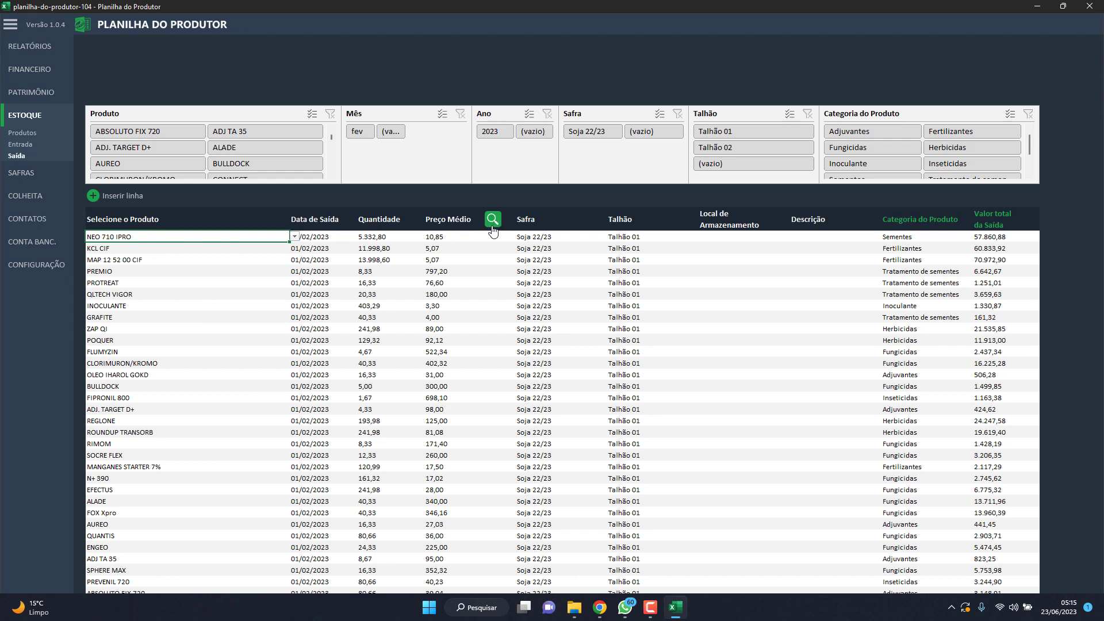
left_click(319, 236)
left_click(405, 239)
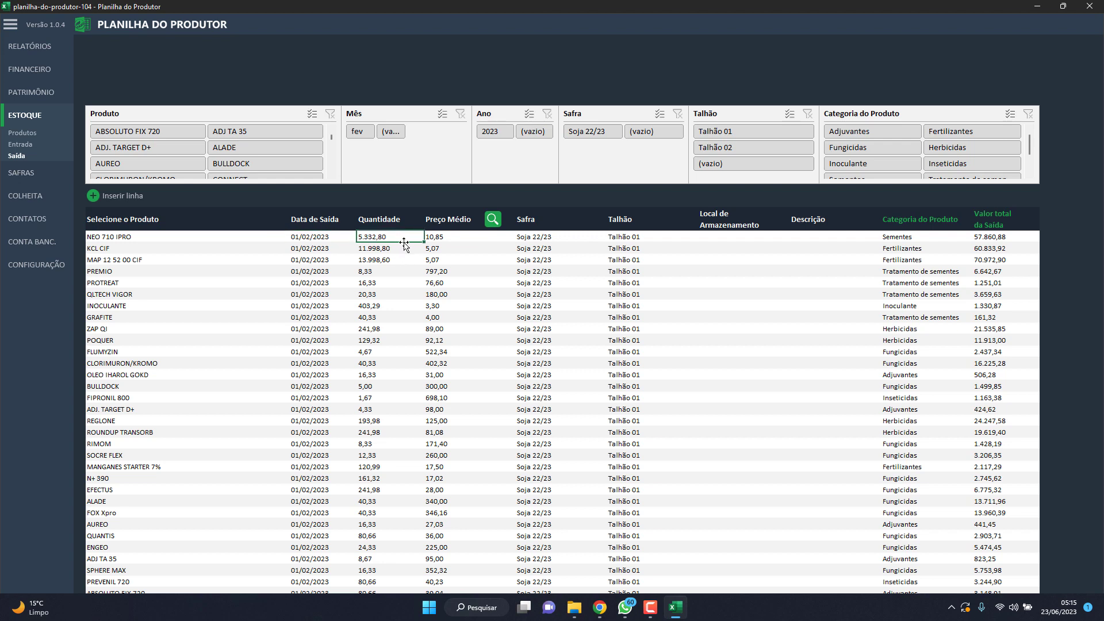
left_click(452, 241)
type("15")
key("Return")
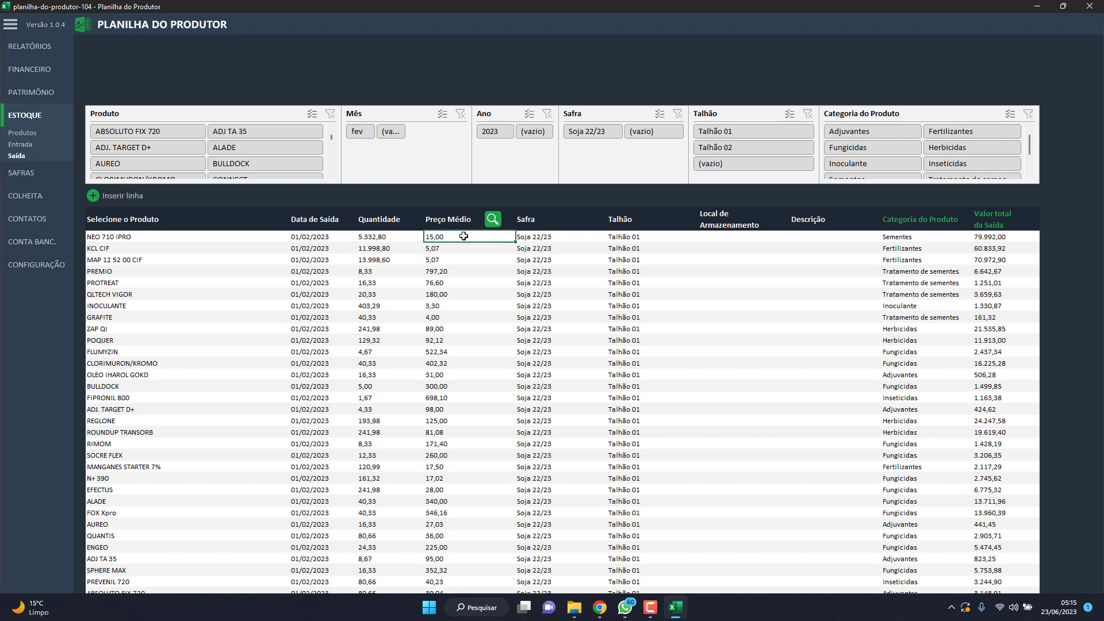
- Review the Safra, Talhão, Local de Armazenamento options and Descrição of the first Saída line
left_click(528, 237)
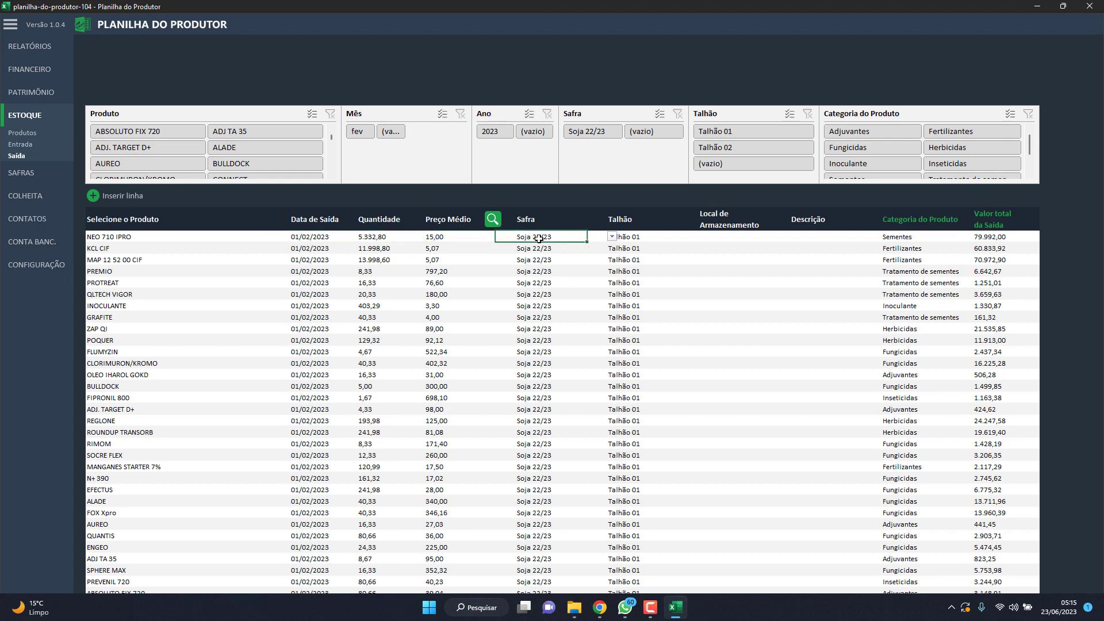
left_click(612, 237)
left_click(611, 240)
left_click(639, 235)
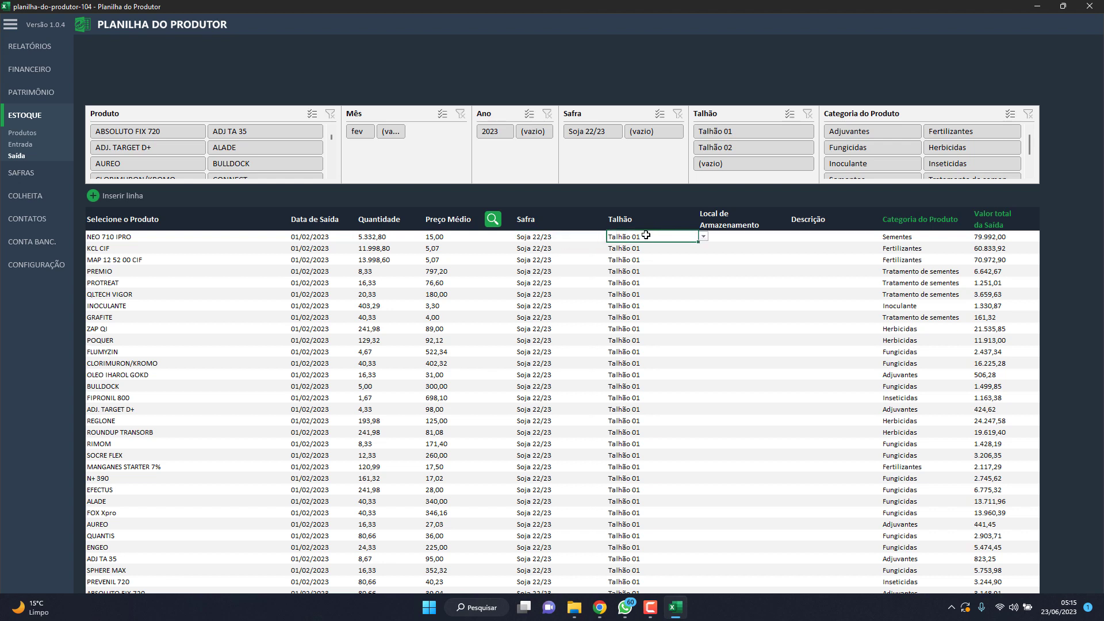
left_click(750, 236)
left_click(796, 237)
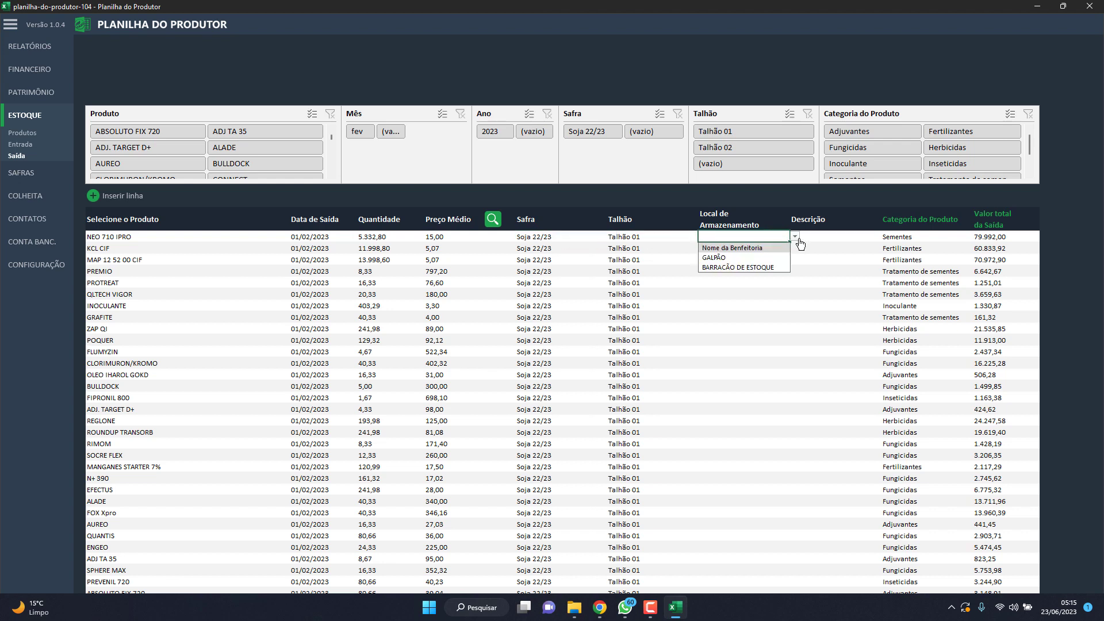
left_click(796, 238)
left_click(831, 239)
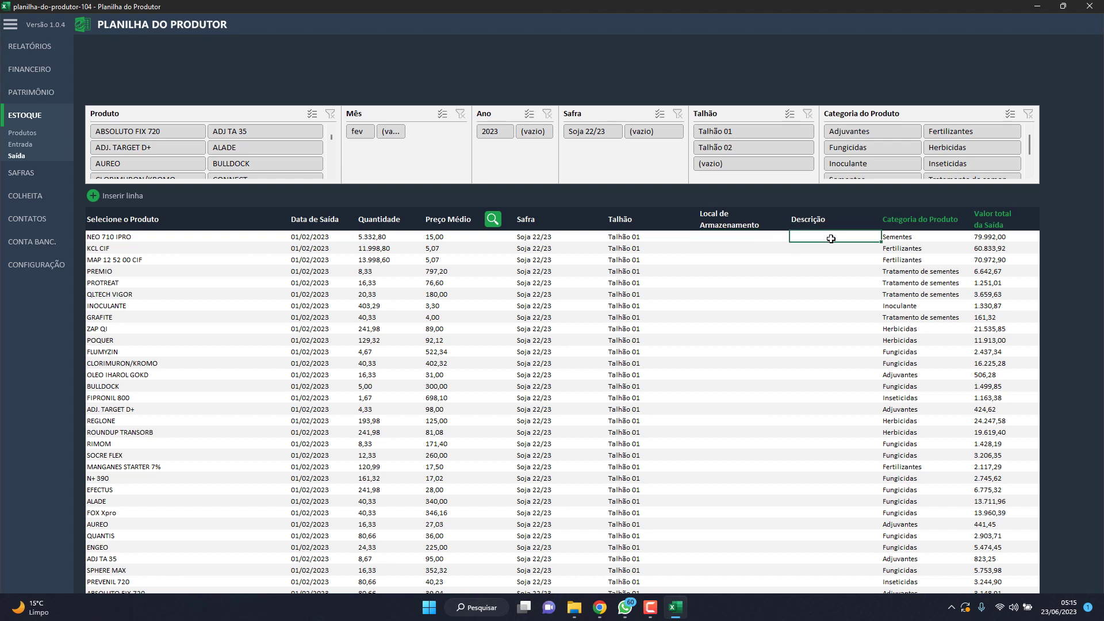
- Insert a new line in the Safras table and name the safra "safra 23/24"
left_click(989, 238)
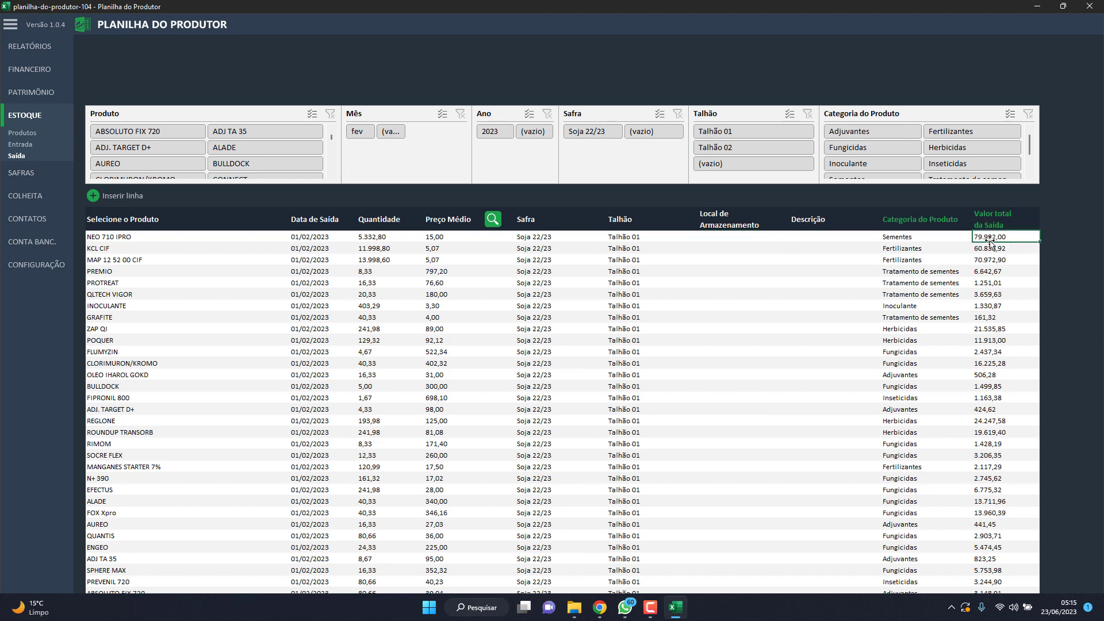
left_click(32, 183)
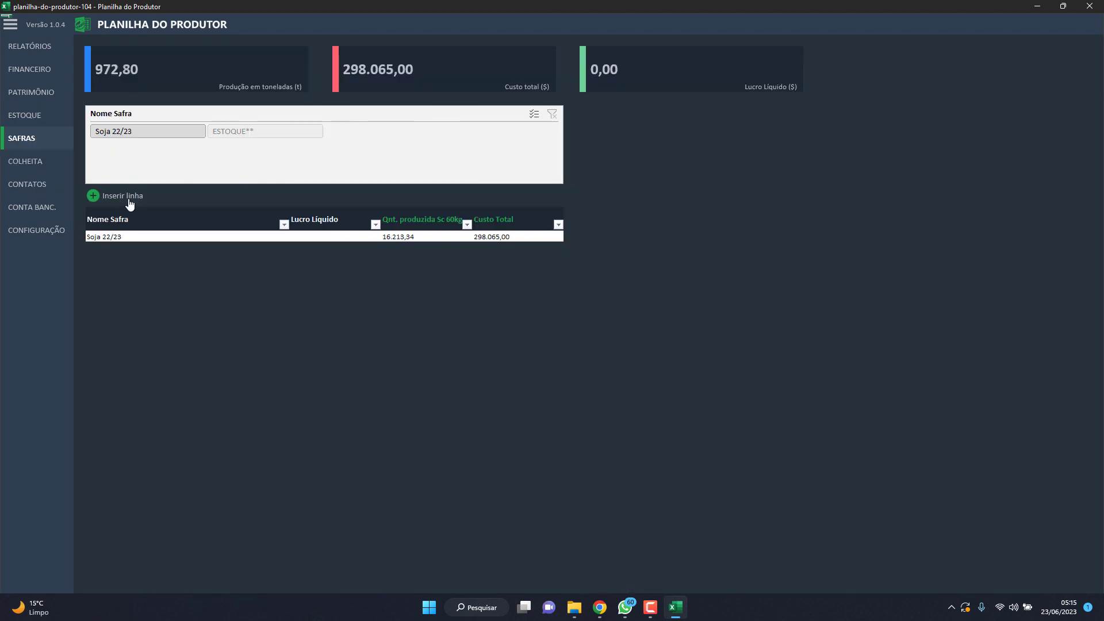
left_click(128, 201)
left_click(124, 248)
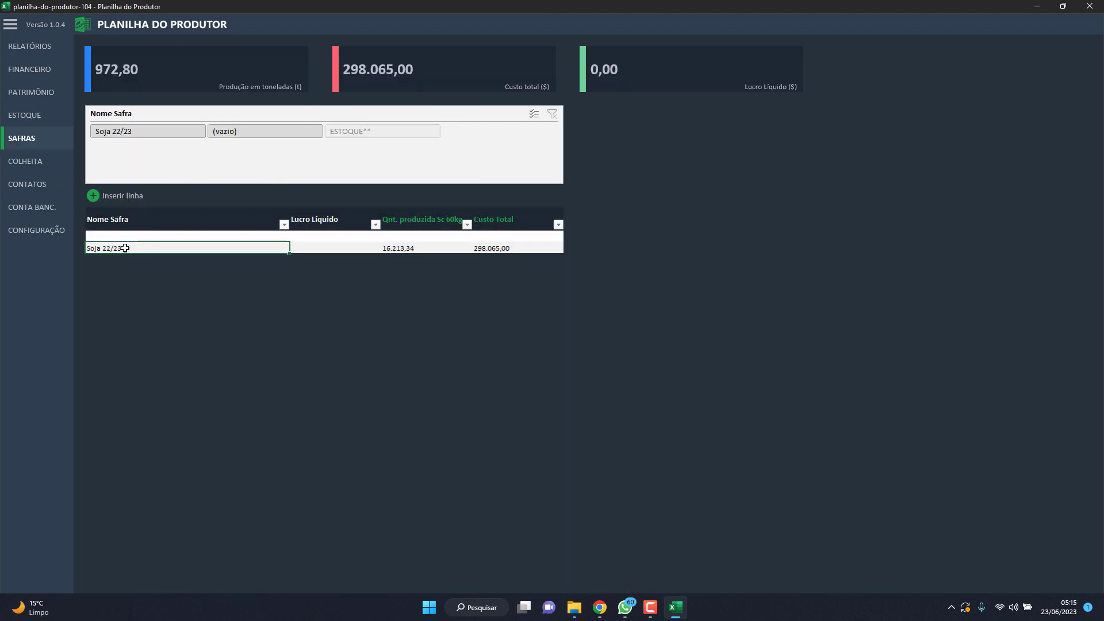
left_click(167, 236)
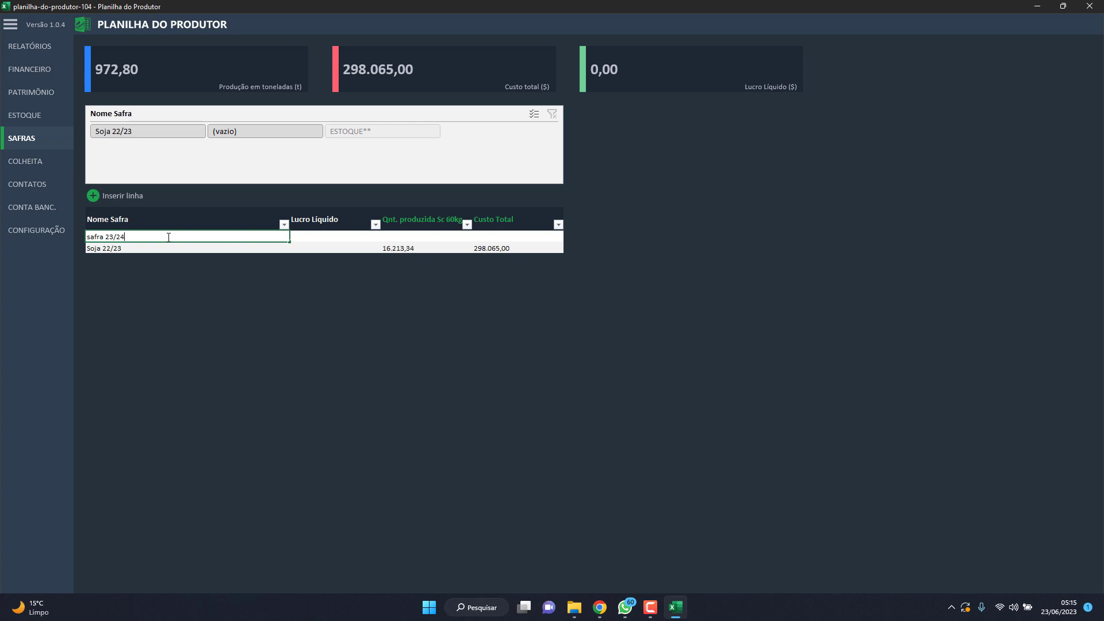
type("safra 23/24")
key("Return")
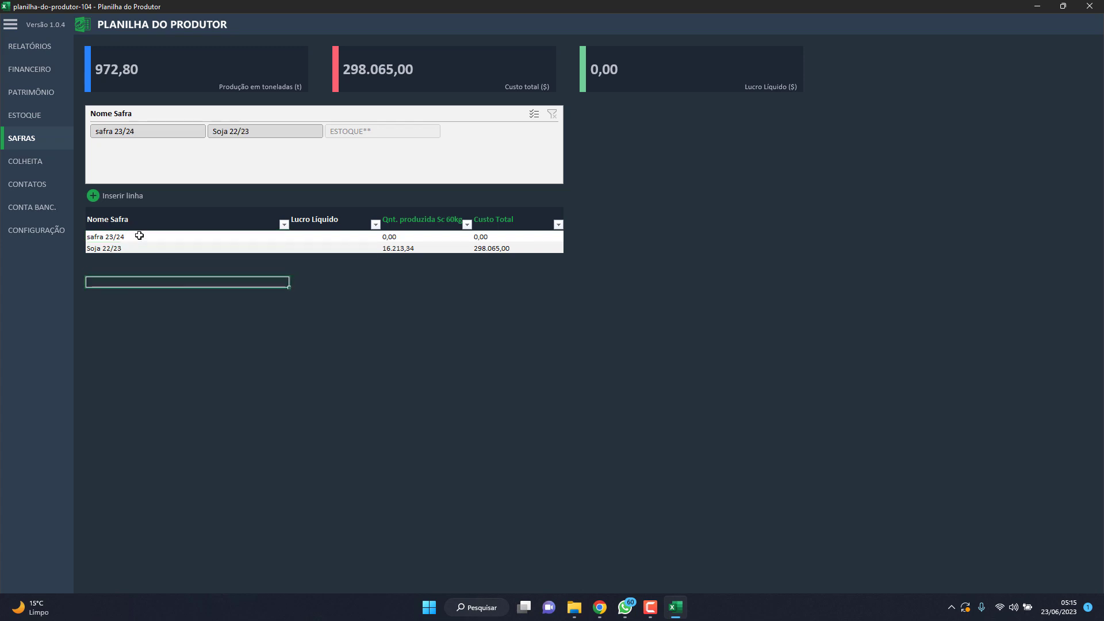
- Assign the first Financeiro entry, dated 23/06/2023, to safra 23/24 in its Safra/Estoque column
left_click(31, 70)
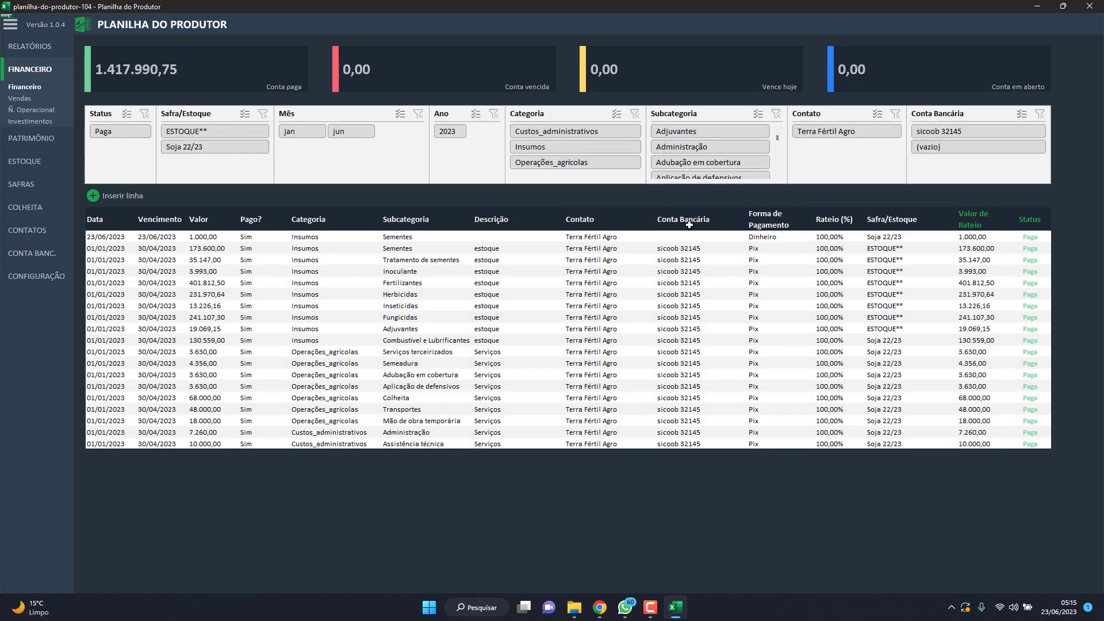
left_click(895, 238)
left_click(962, 236)
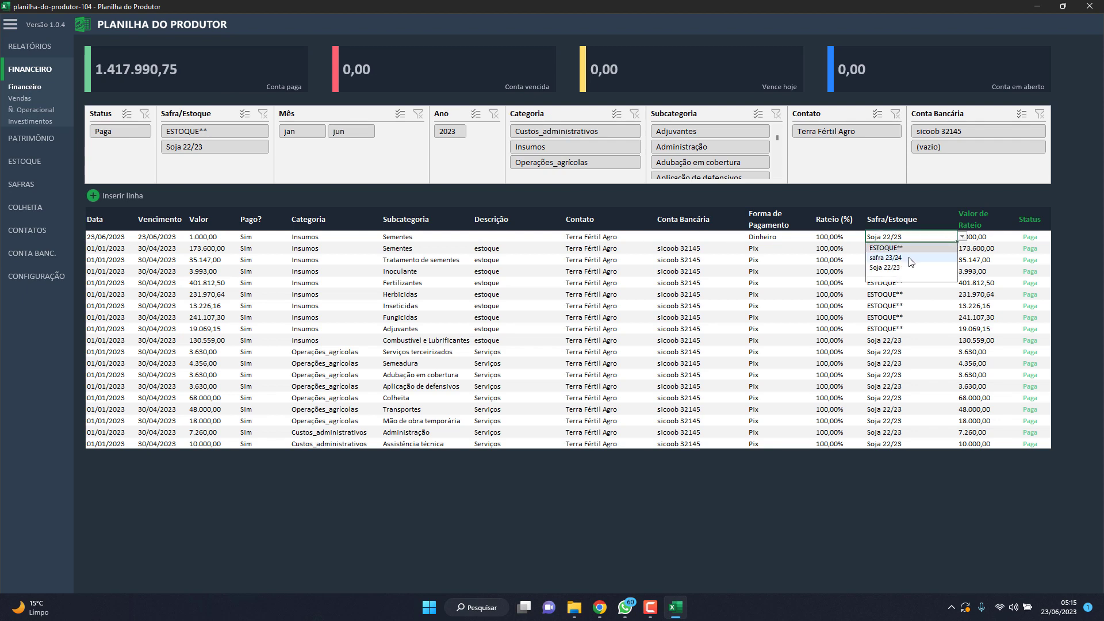
left_click(908, 258)
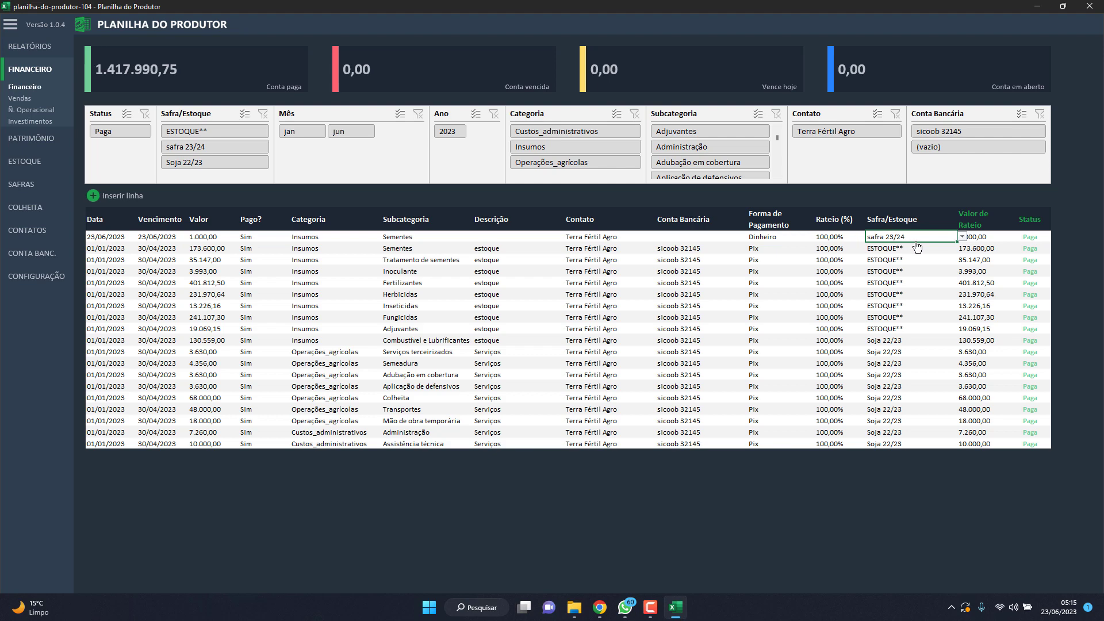
- Insert a new line in the Estoque Saída table and set its Safra to safra 23/24
left_click(27, 163)
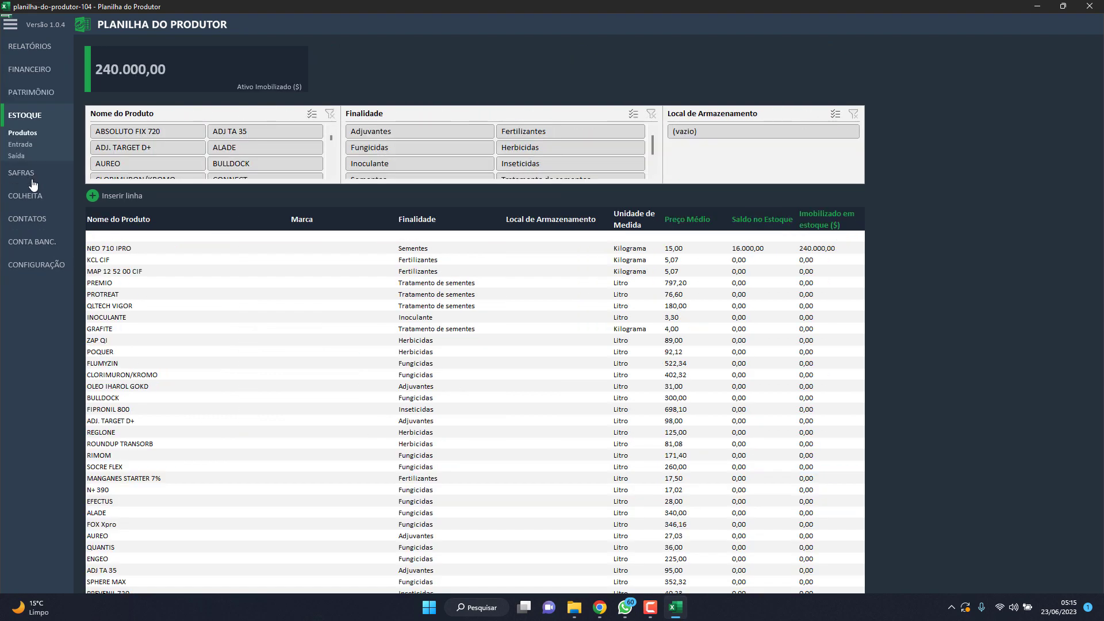
left_click(18, 156)
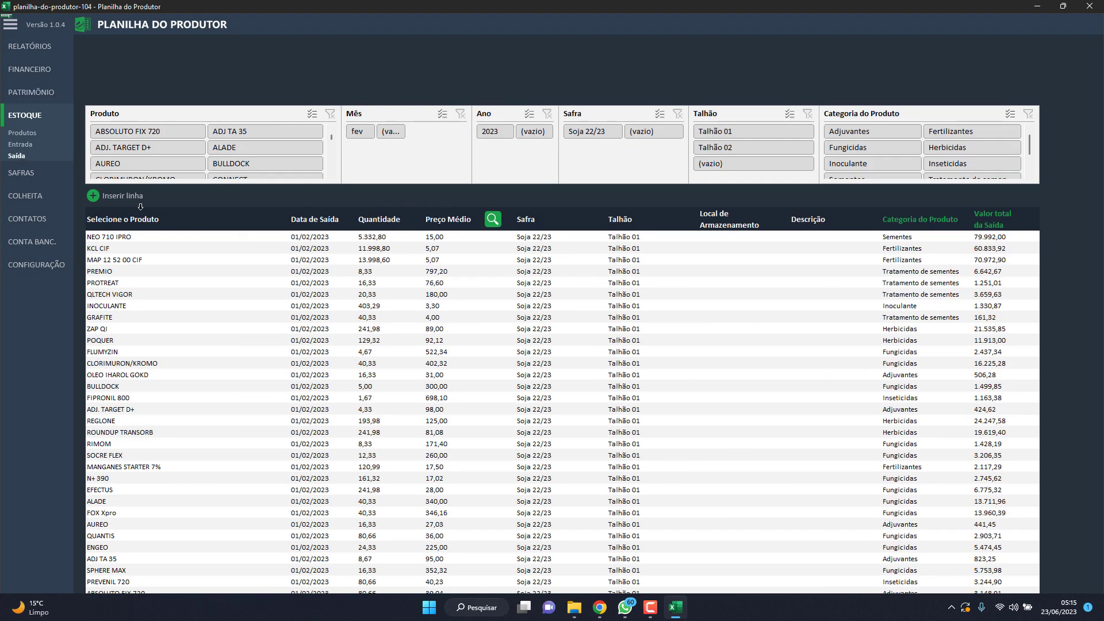
left_click(120, 196)
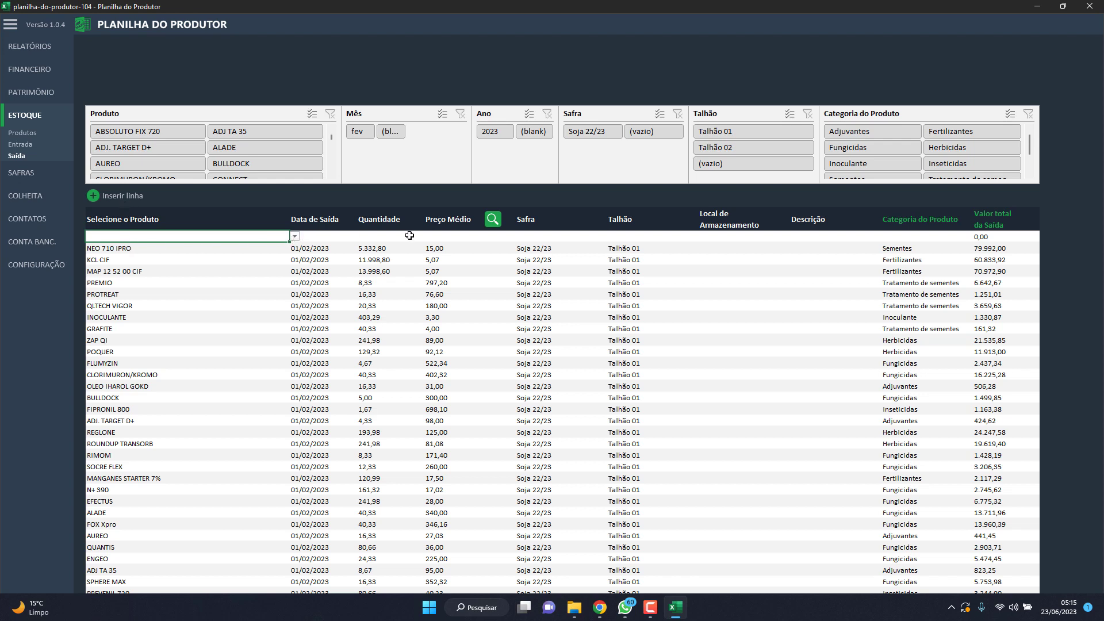
left_click(552, 233)
left_click(612, 237)
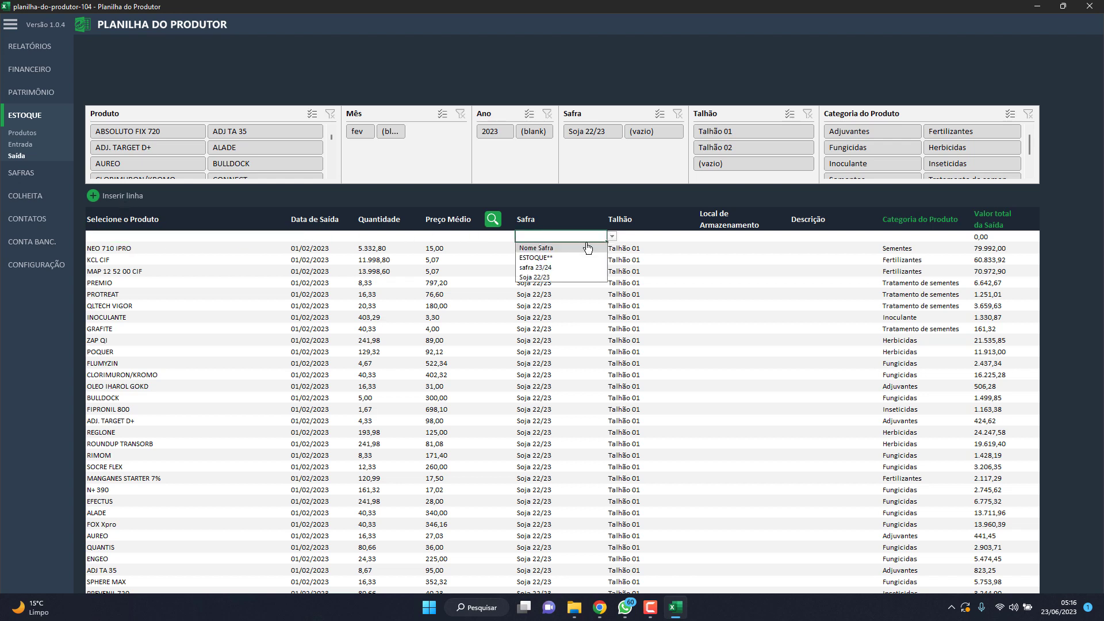
left_click(602, 247)
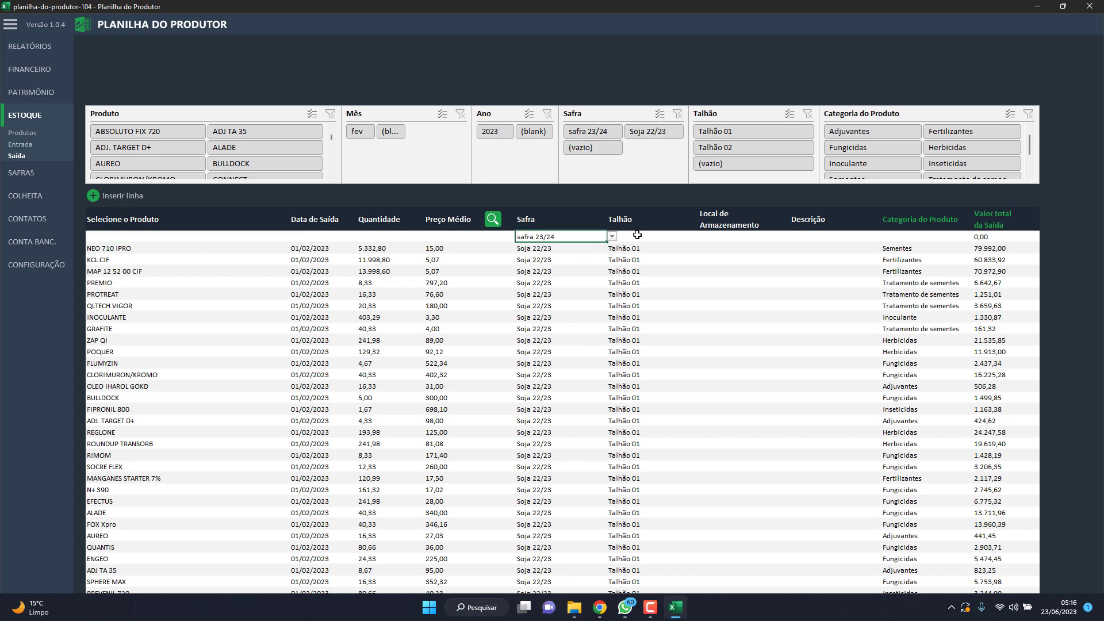
- Insert two new lines in the talhão-by-safra table under Patrimônio Talhões and assign them Talhão 01 and Talhão 02
left_click(24, 173)
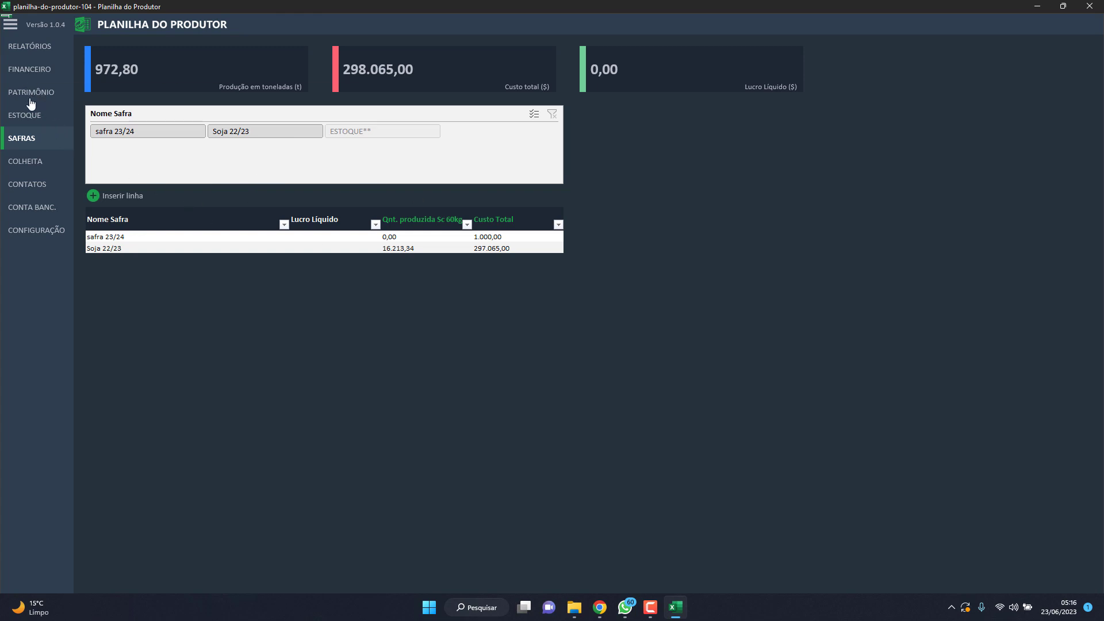
left_click(28, 152)
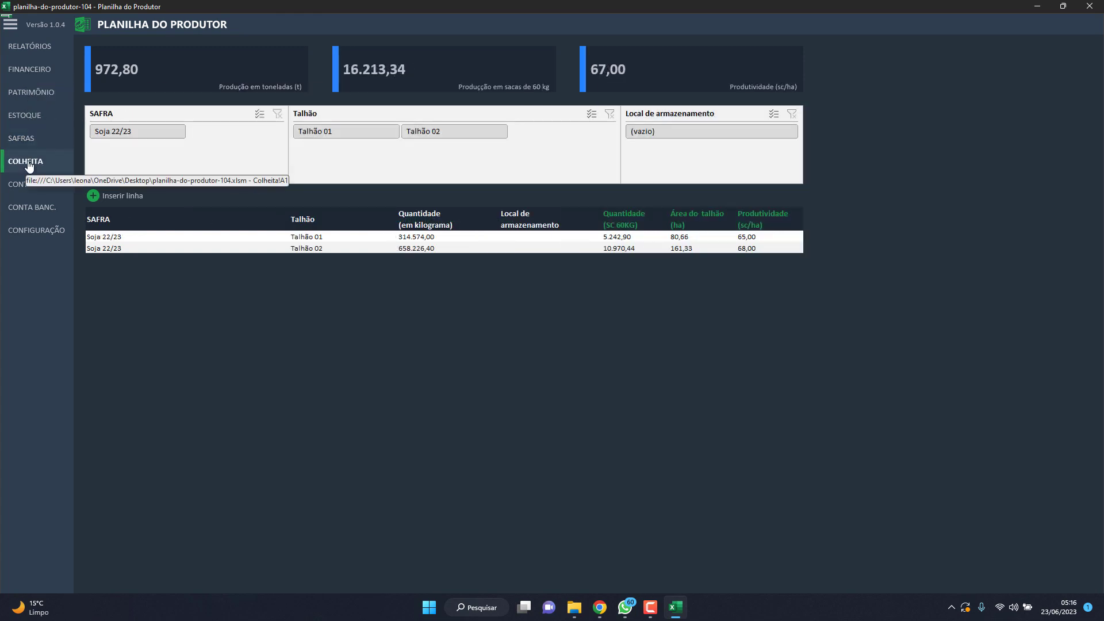
left_click(32, 94)
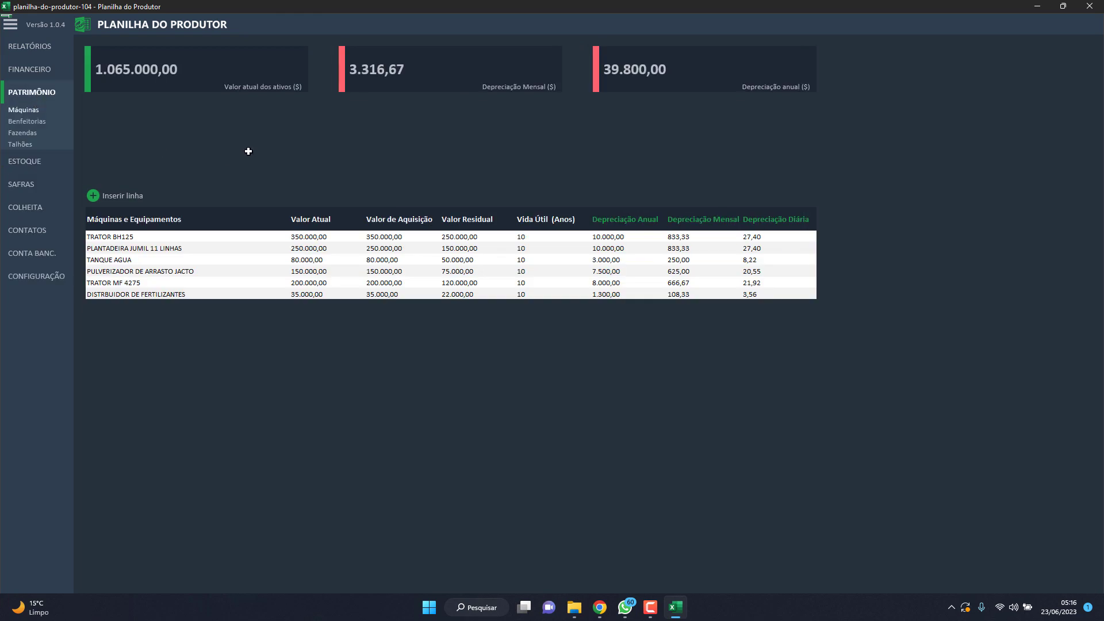
left_click(20, 144)
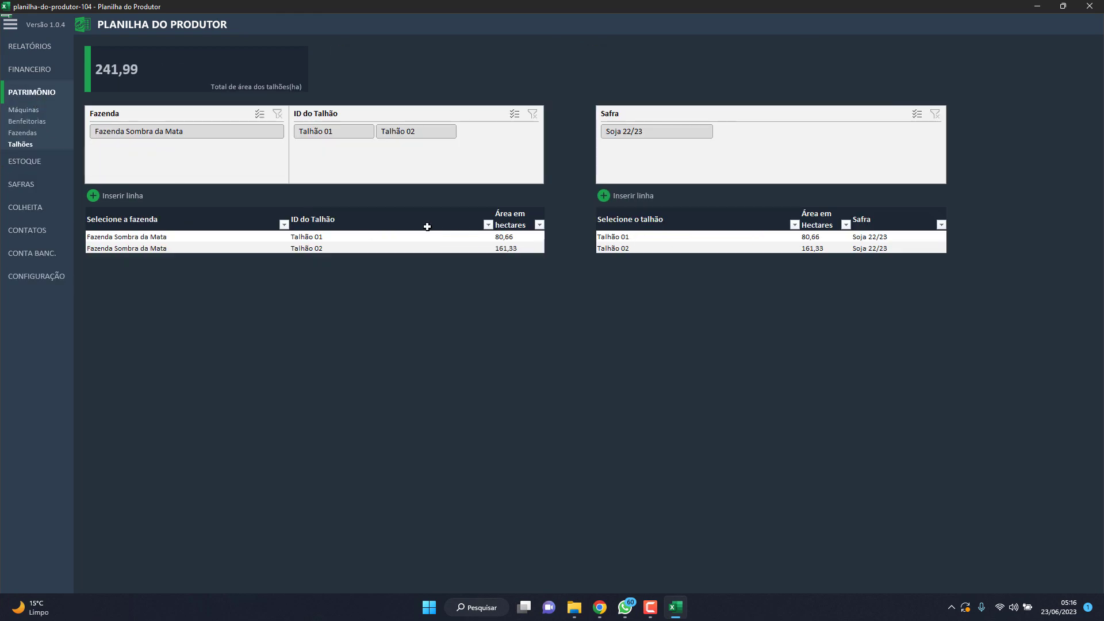
left_click(635, 195)
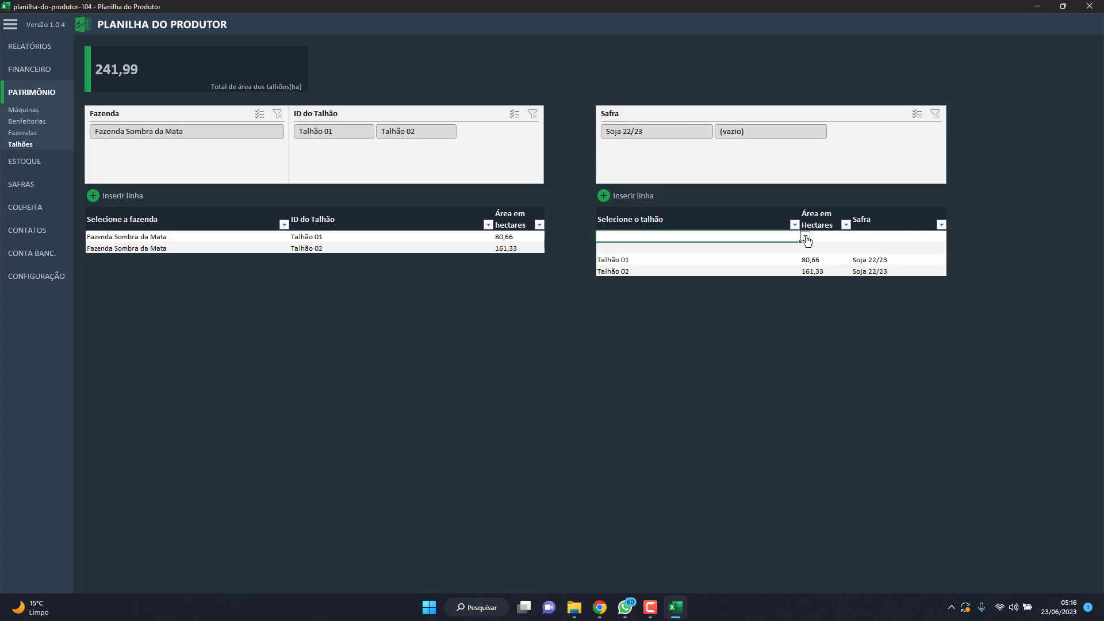
left_click(807, 239)
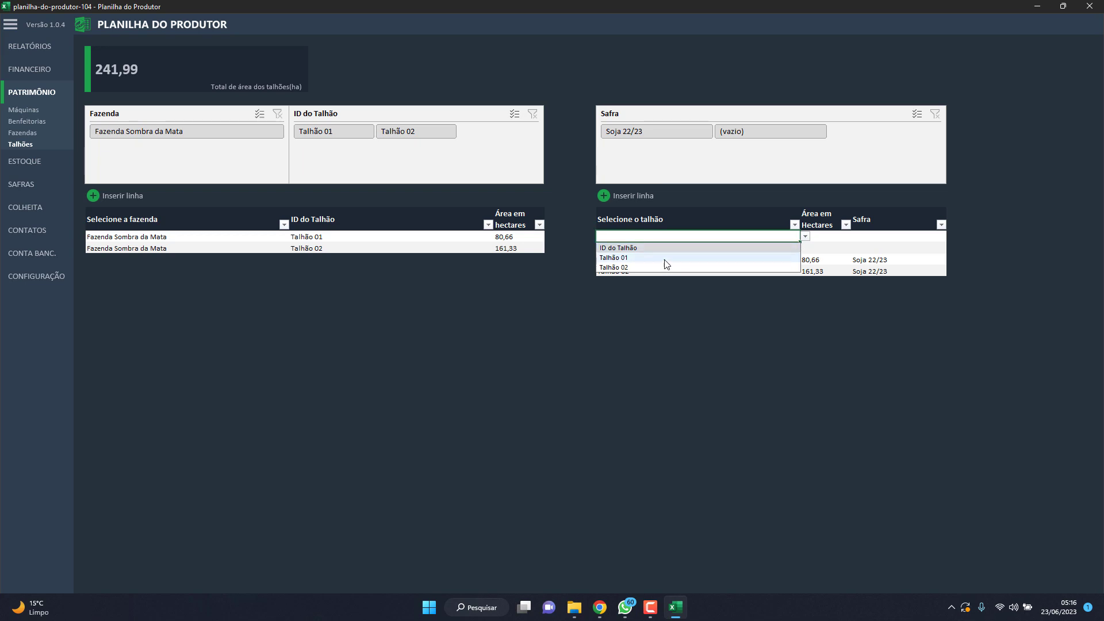
left_click(667, 263)
left_click(678, 251)
left_click(805, 248)
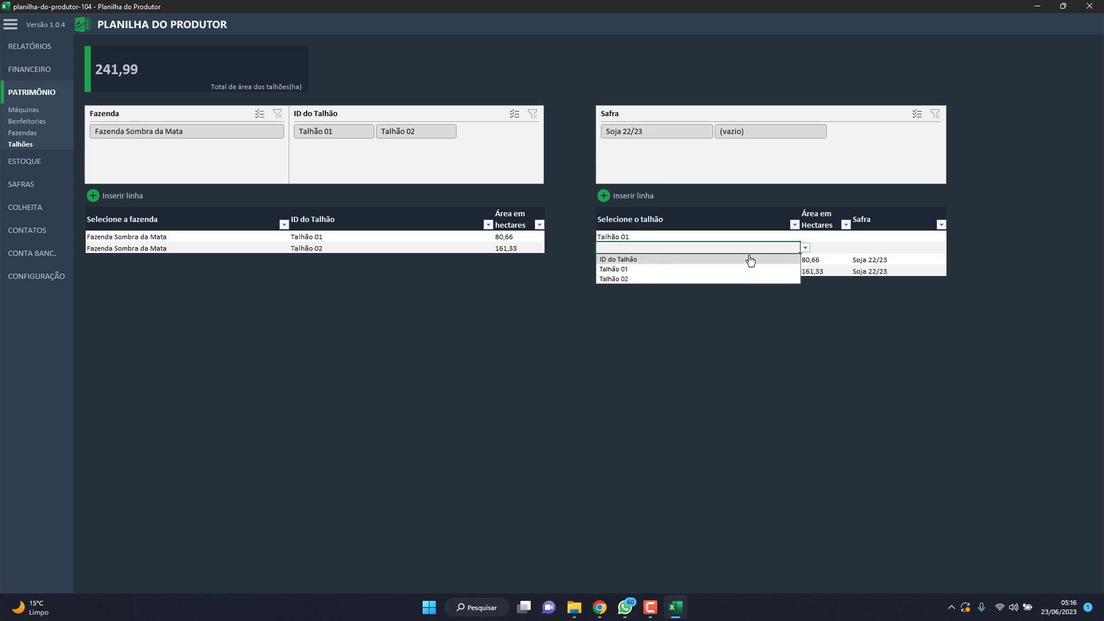
left_click(666, 279)
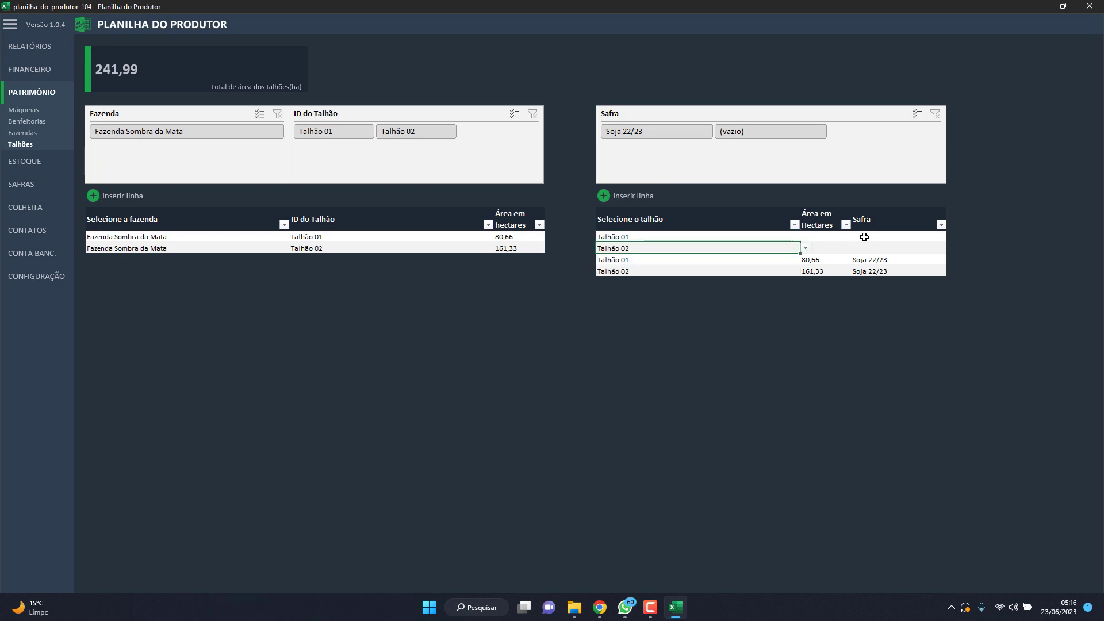
- Set the Safra of the new Talhão 01 and Talhão 02 lines to safra 23/24
left_click(865, 236)
left_click(952, 237)
left_click(888, 251)
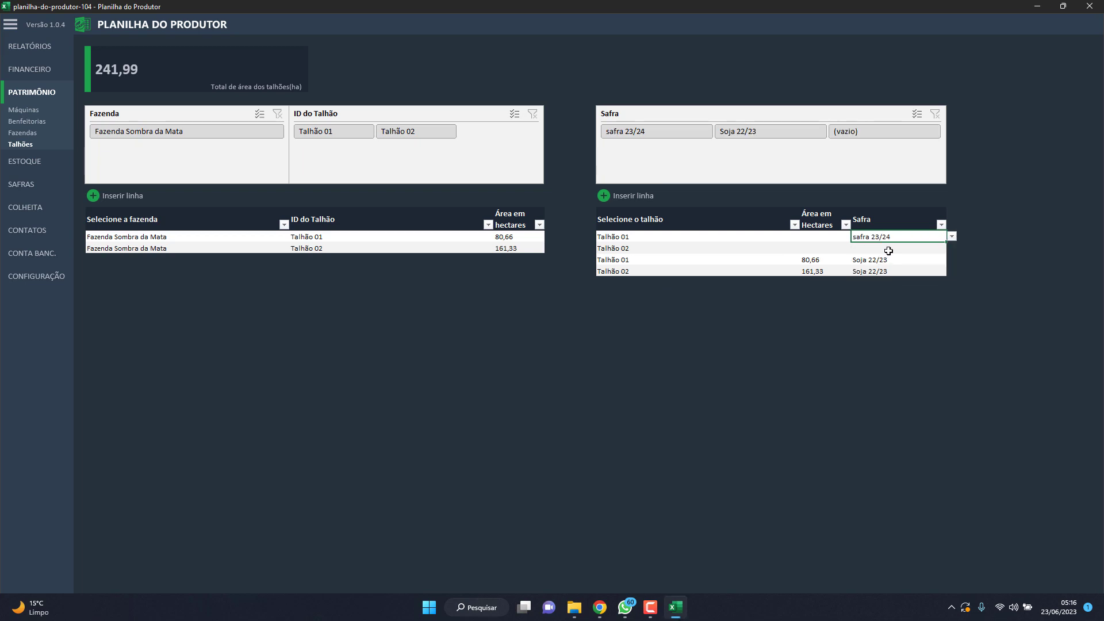
left_click(888, 251)
left_click(952, 248)
left_click(871, 279)
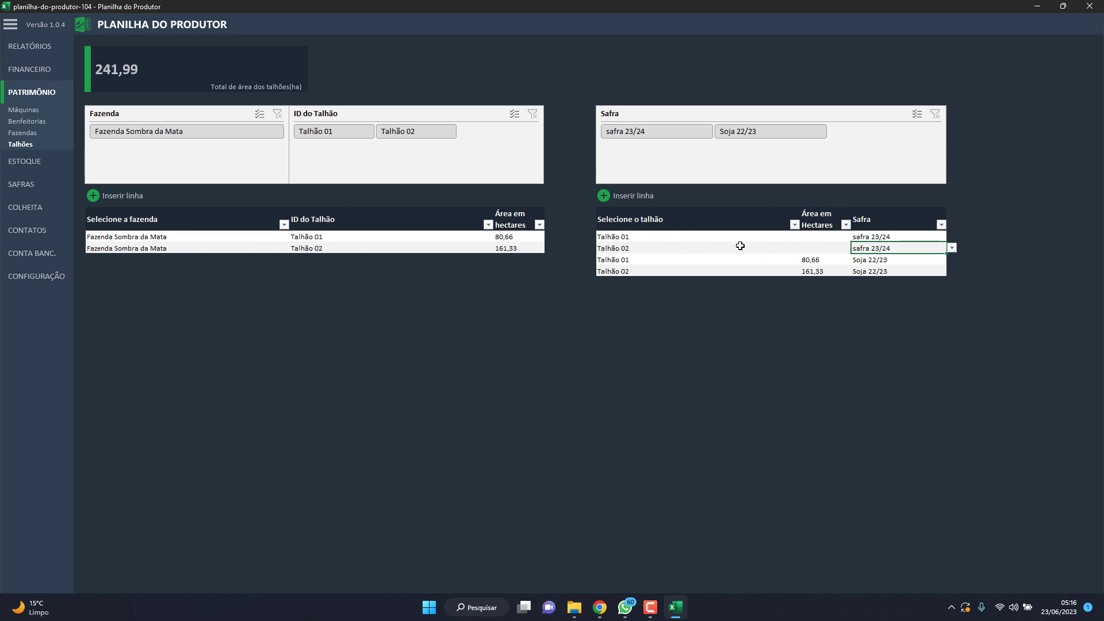
- Review the Fazendas, Benfeitorias and Máquinas tables under Patrimônio
left_click(23, 133)
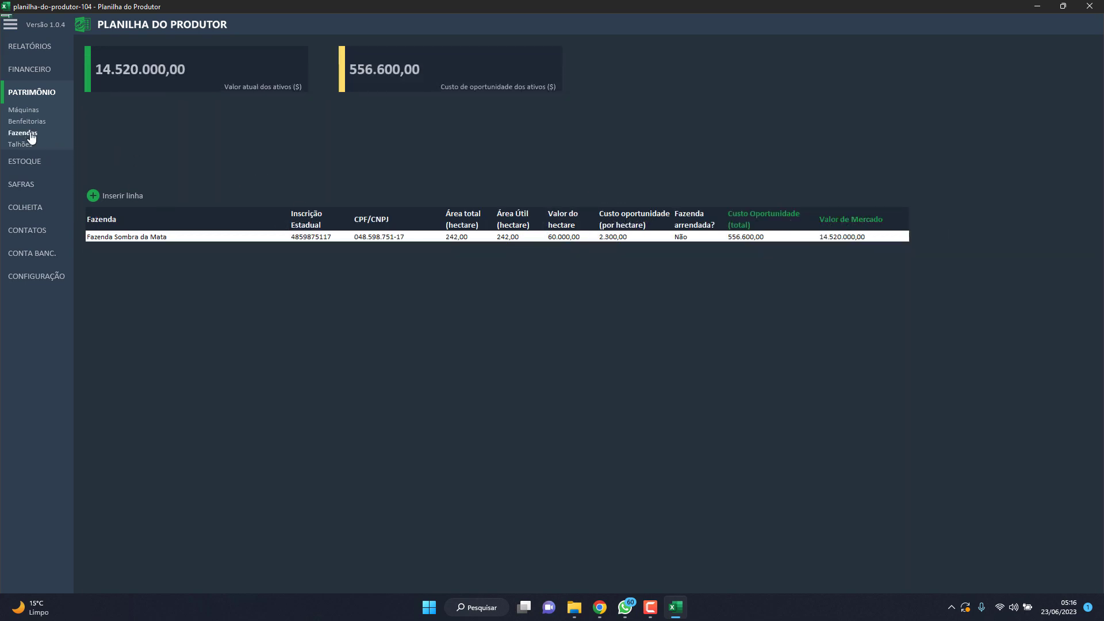
left_click(29, 122)
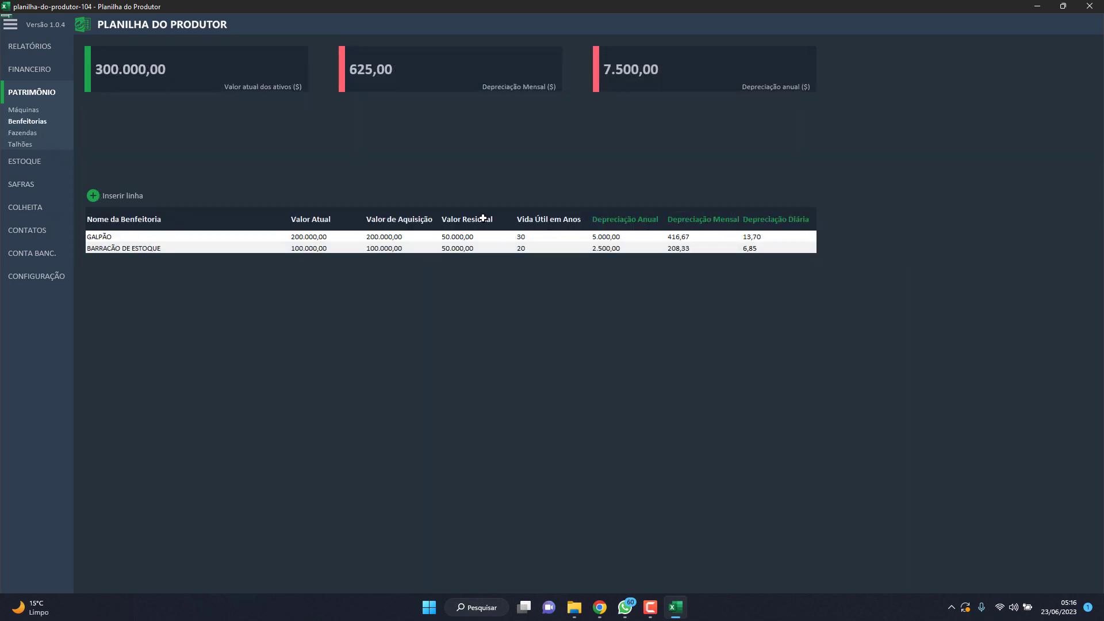
left_click(29, 111)
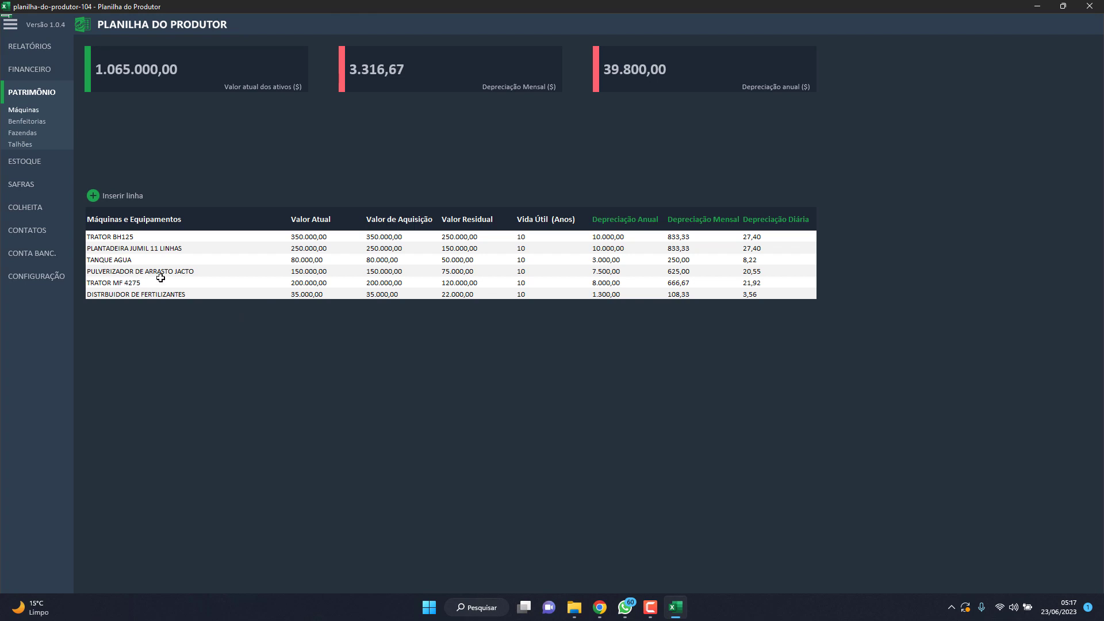
- Examine the DRE report from the Balanço Patrimonial to the final results, and view the Fluxo de caixa and Custo de produção reports
left_click(38, 51)
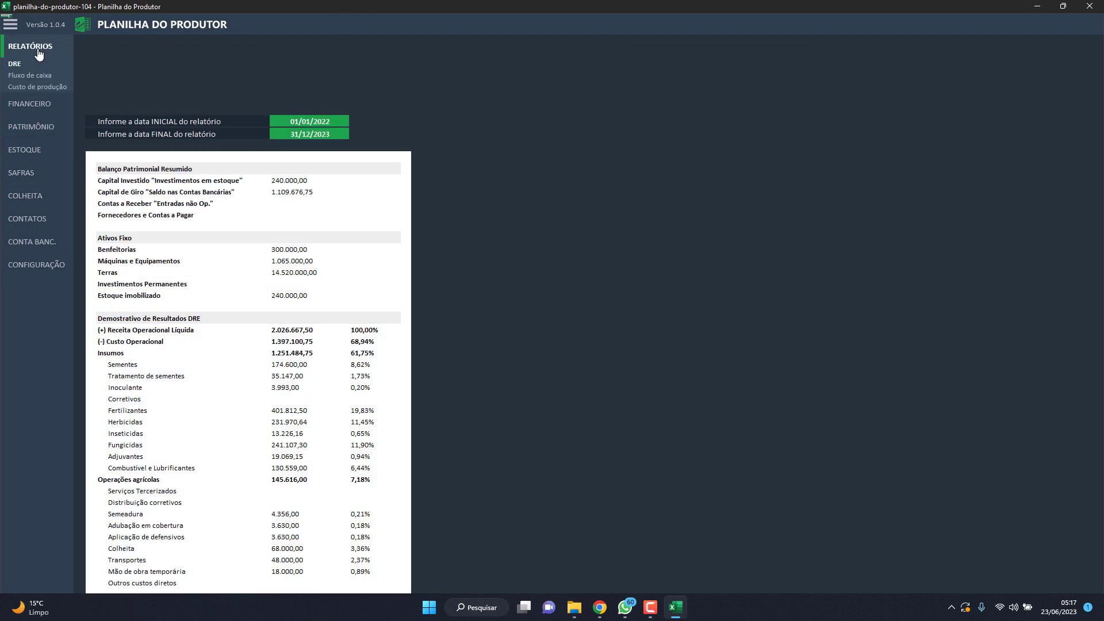
scroll(244, 276, "down", 5)
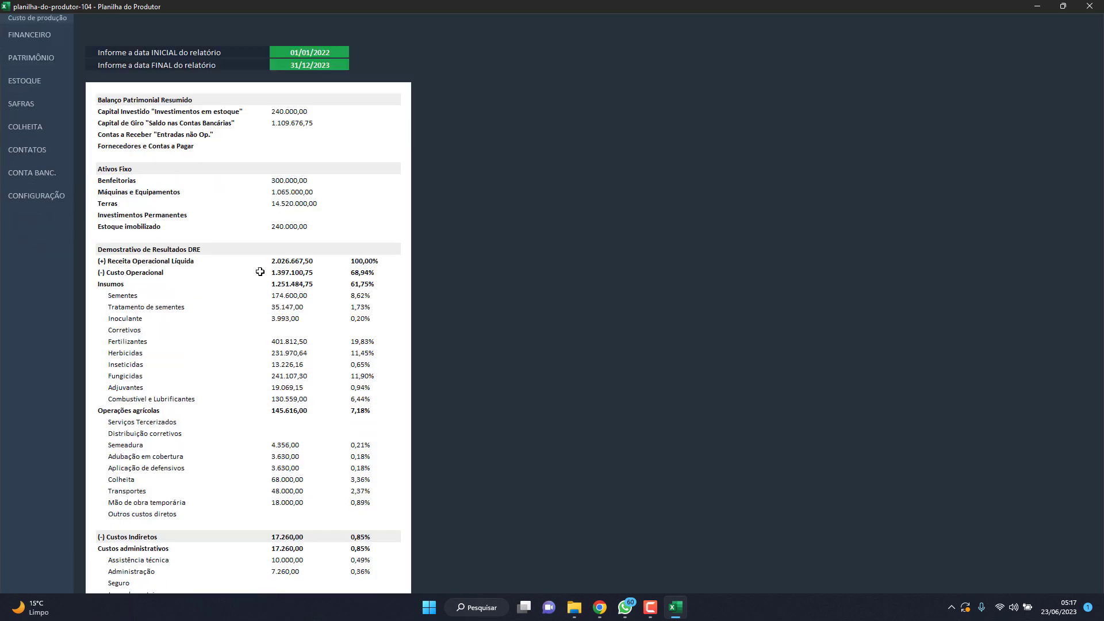
scroll(236, 325, "up", 5)
scroll(236, 325, "down", 5)
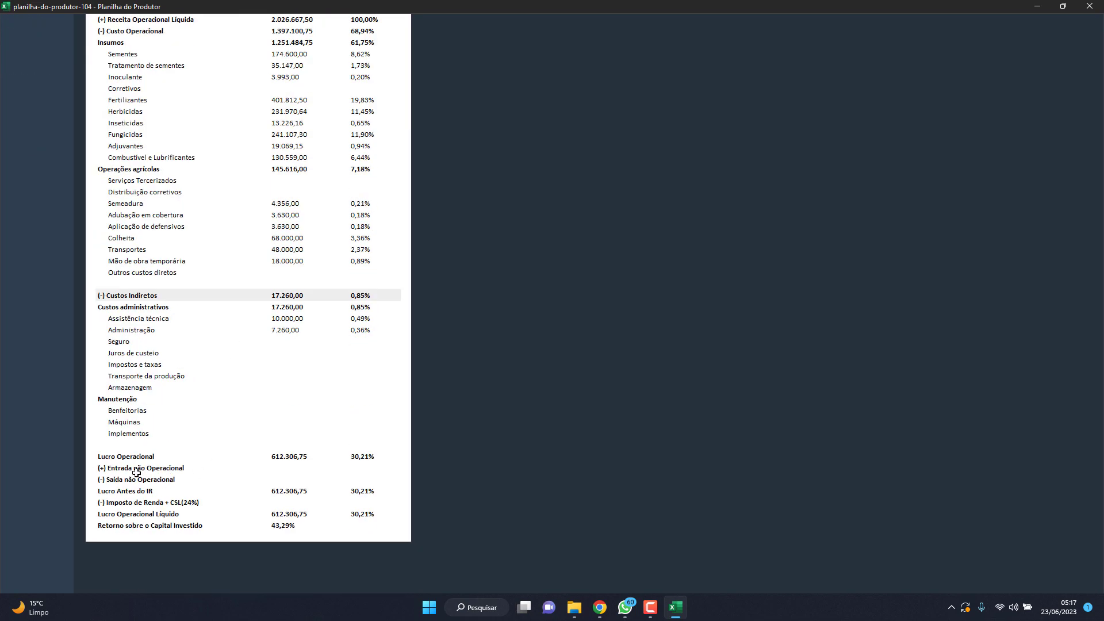
scroll(258, 260, "up", 5)
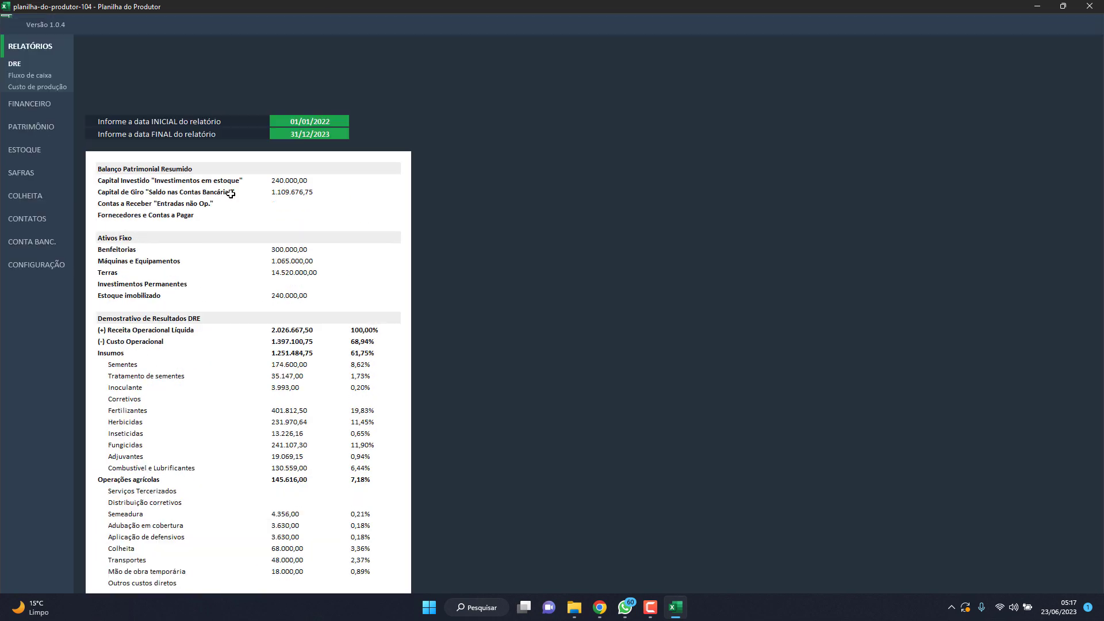
left_click(23, 75)
left_click(24, 88)
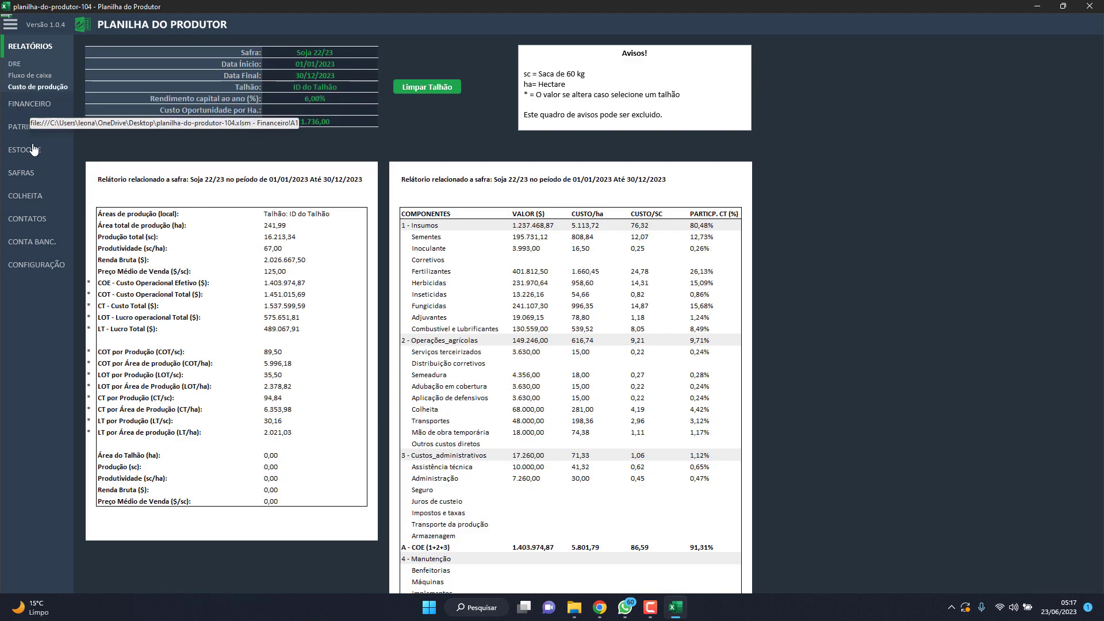
- Insert a new blank line in the Financeiro Vendas table and open the Ñ. Operacional table
left_click(30, 106)
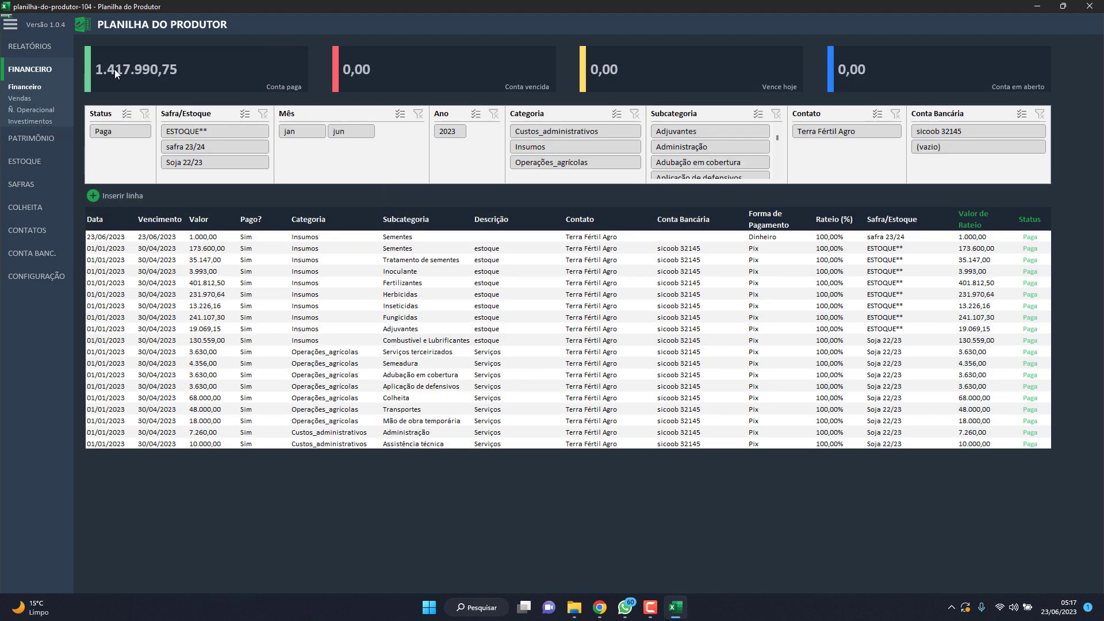
left_click(22, 100)
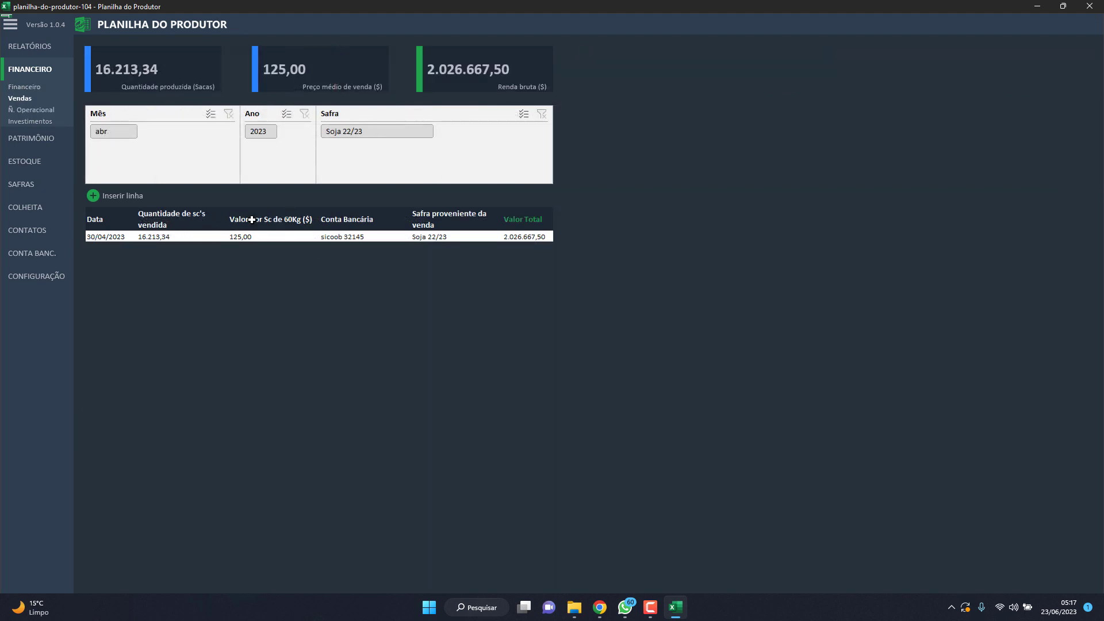
left_click(128, 196)
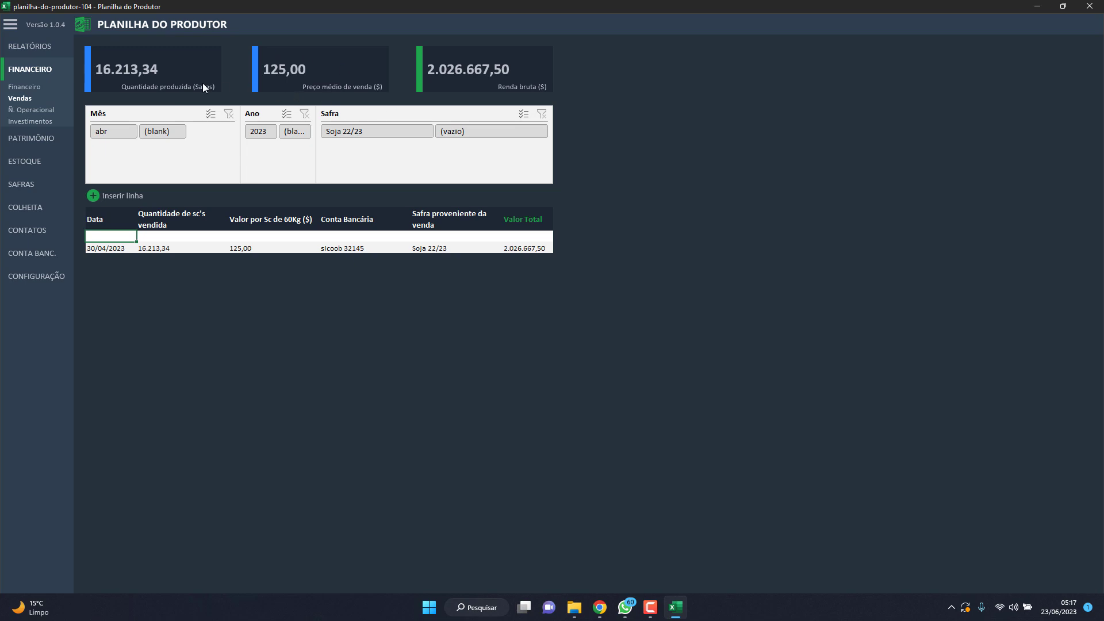
left_click(35, 113)
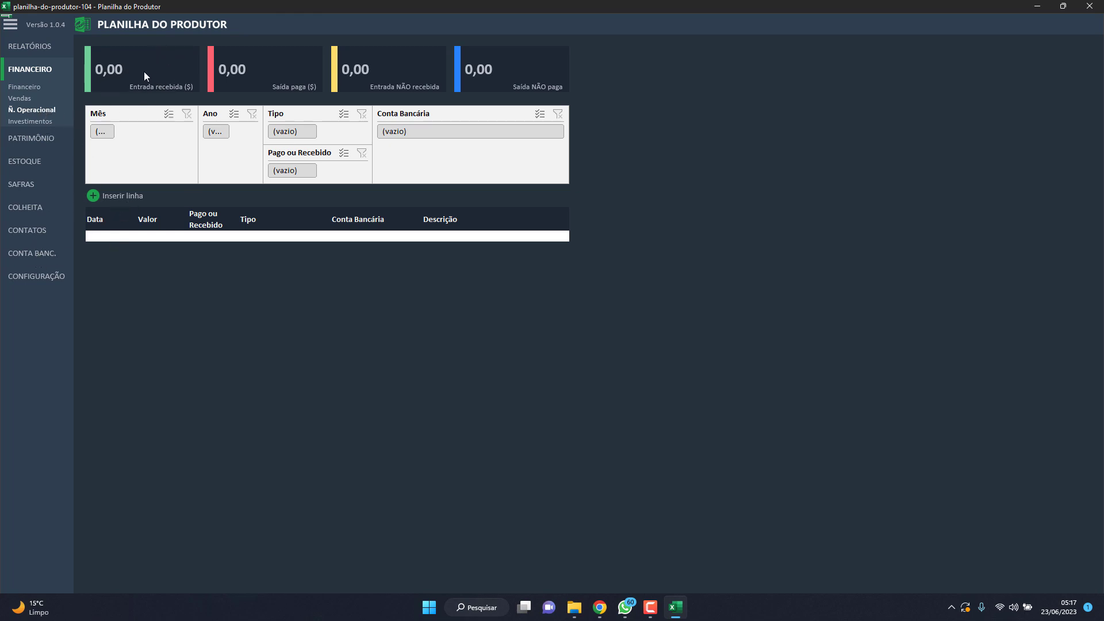
- Set the Tipo of the blank Ñ. Operacional line to Entrada and check the Pago ou Recebido options
left_click(164, 236)
left_click(195, 236)
left_click(244, 237)
left_click(260, 238)
left_click(335, 236)
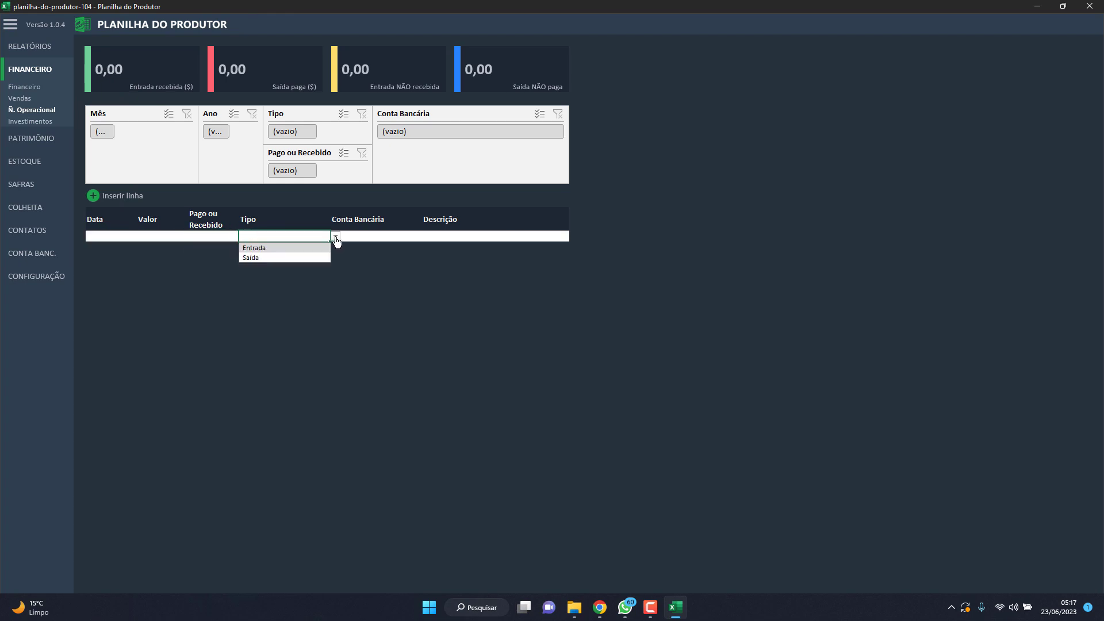
left_click(271, 247)
left_click(225, 236)
left_click(243, 238)
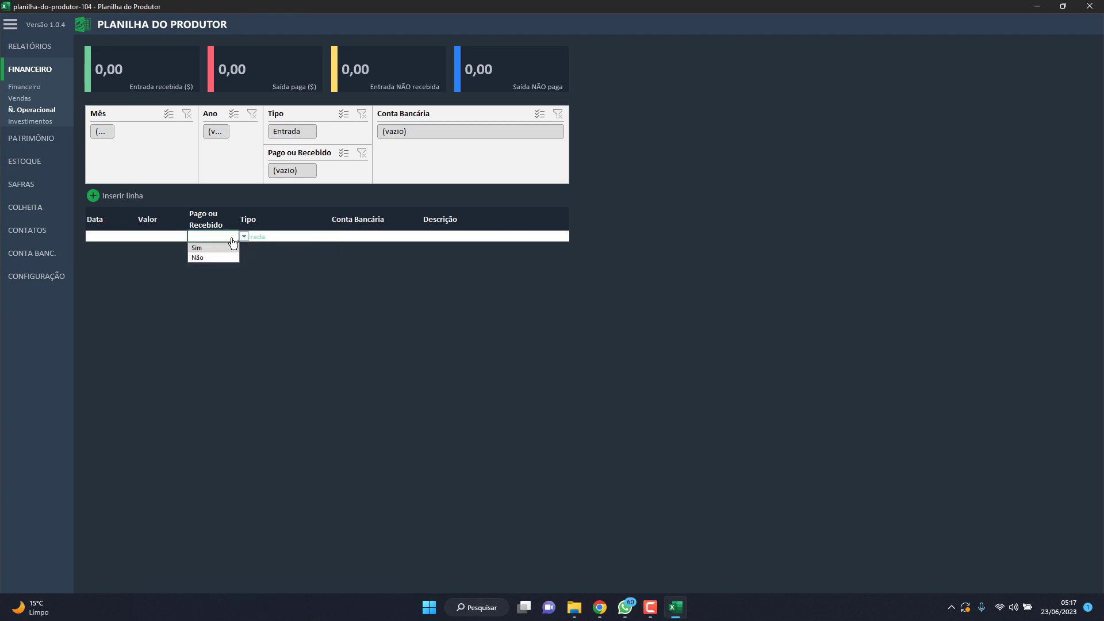
left_click(296, 252)
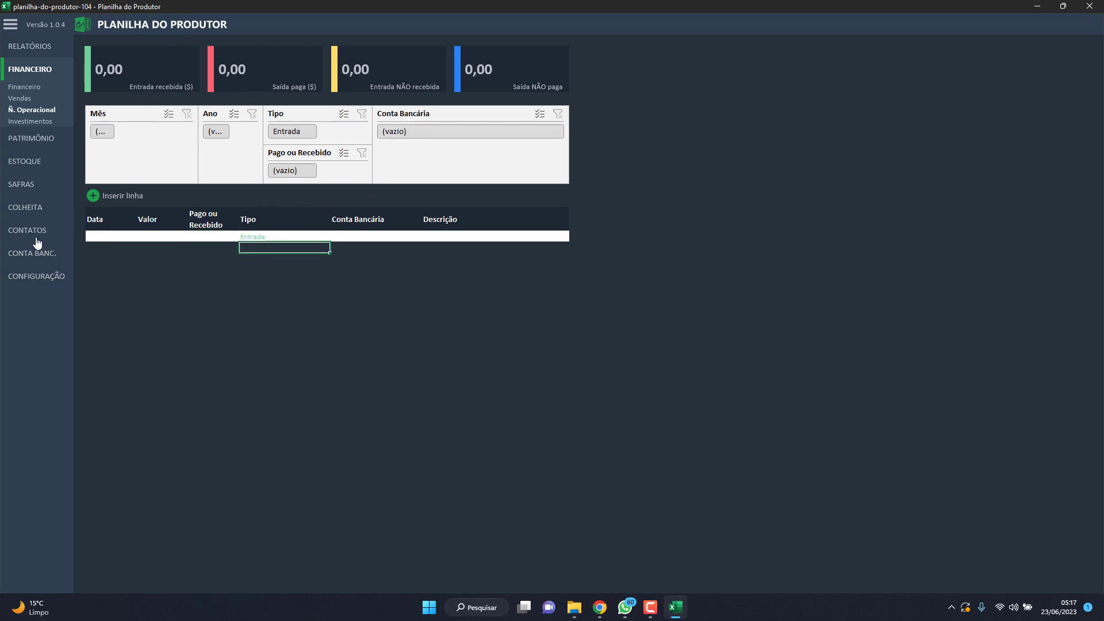
- View the Máquinas table under Patrimônio, and open the Investimentos table under Financeiro
left_click(54, 137)
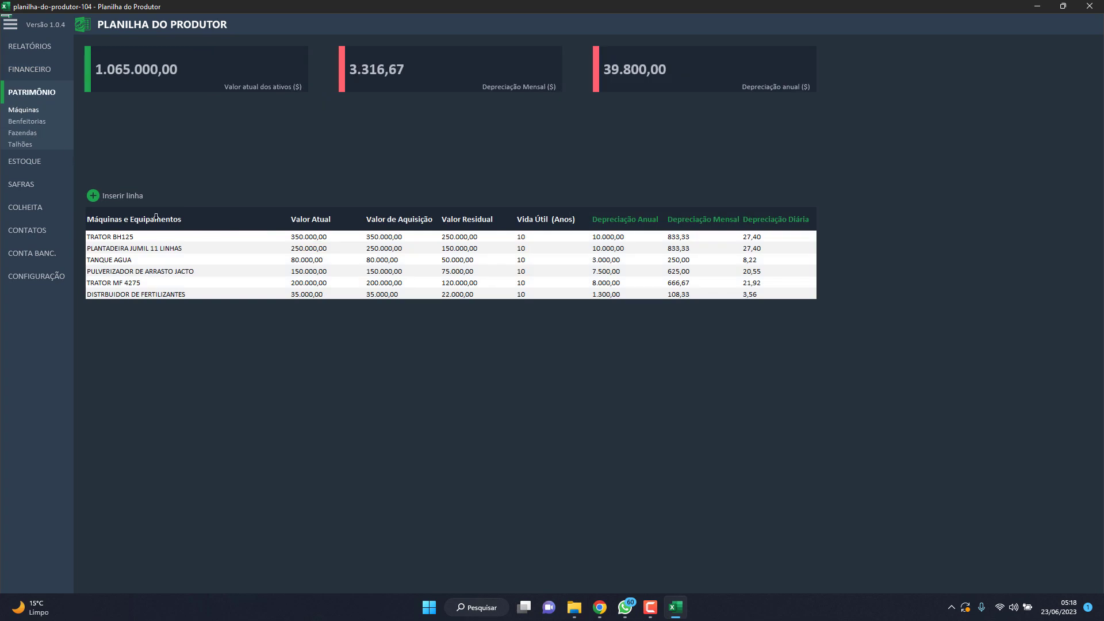
left_click(30, 73)
left_click(31, 121)
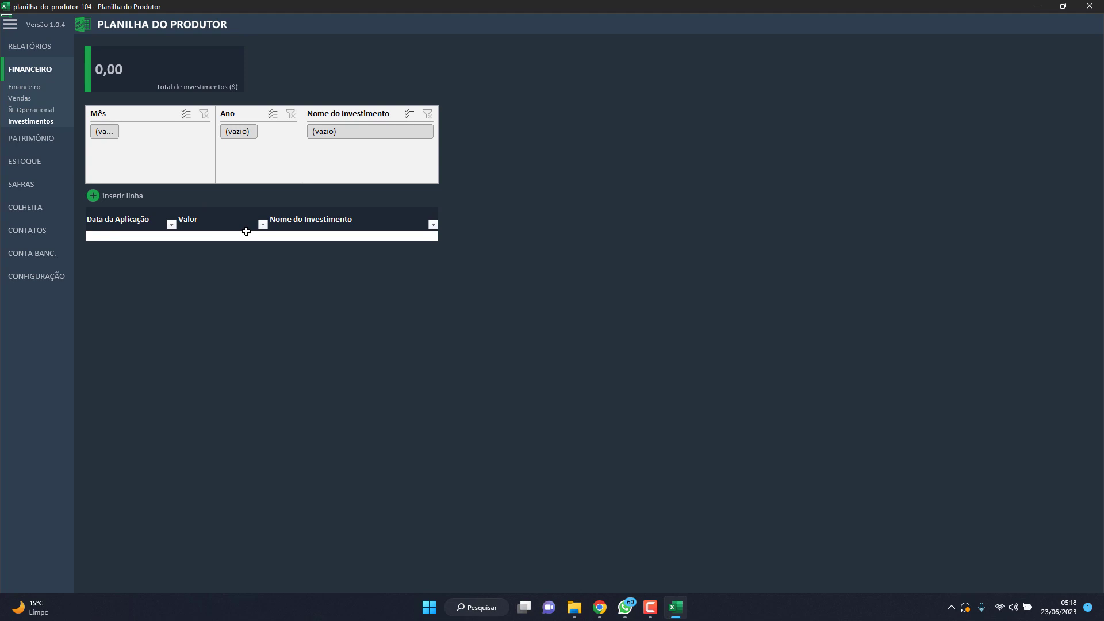
- Check the Ativos Fixo section of the DRE report and return to the Financeiro Investimentos table
left_click(18, 46)
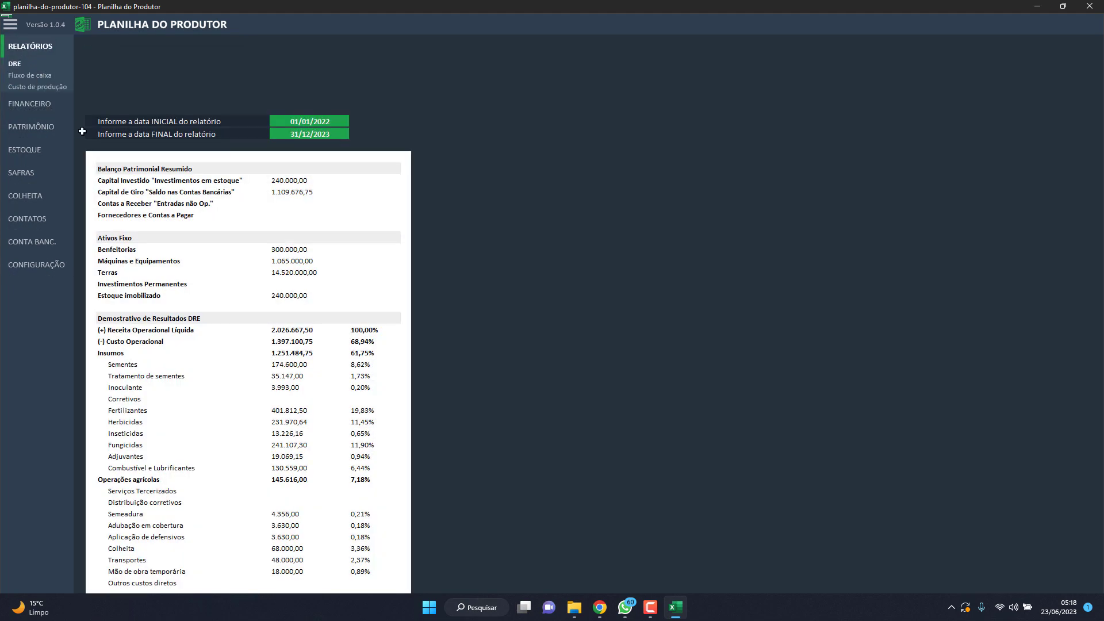
left_click(116, 237)
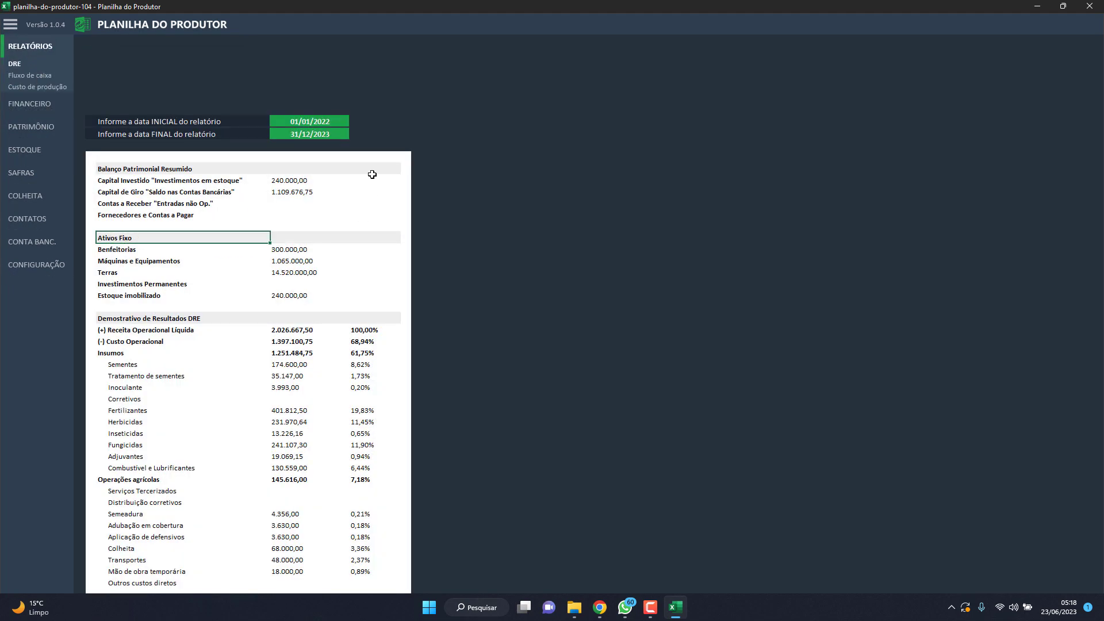
left_click(28, 105)
left_click(31, 121)
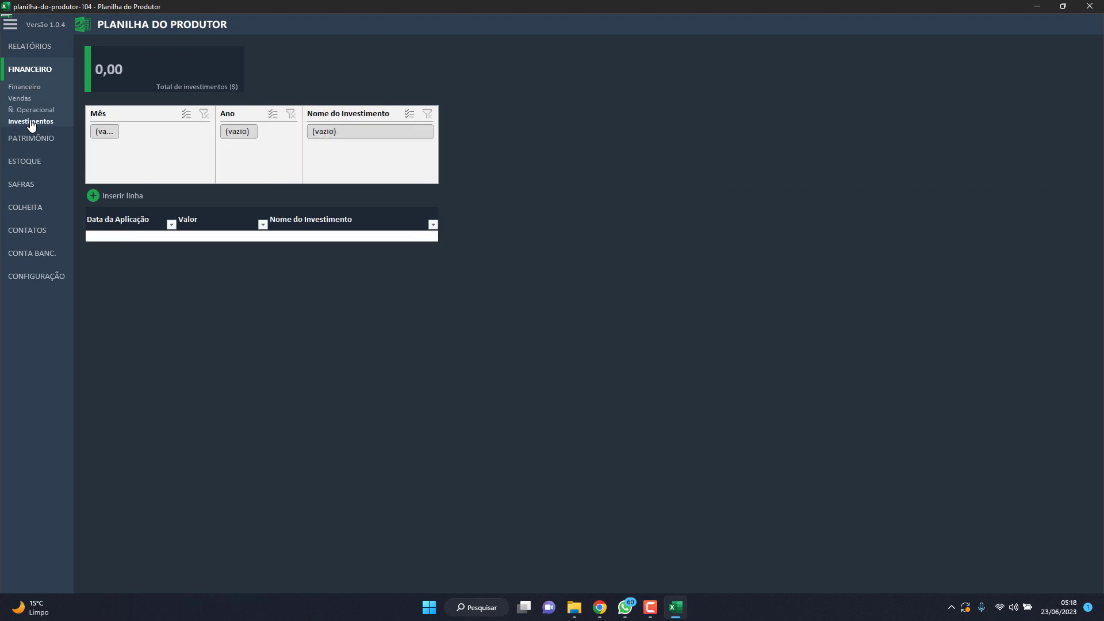